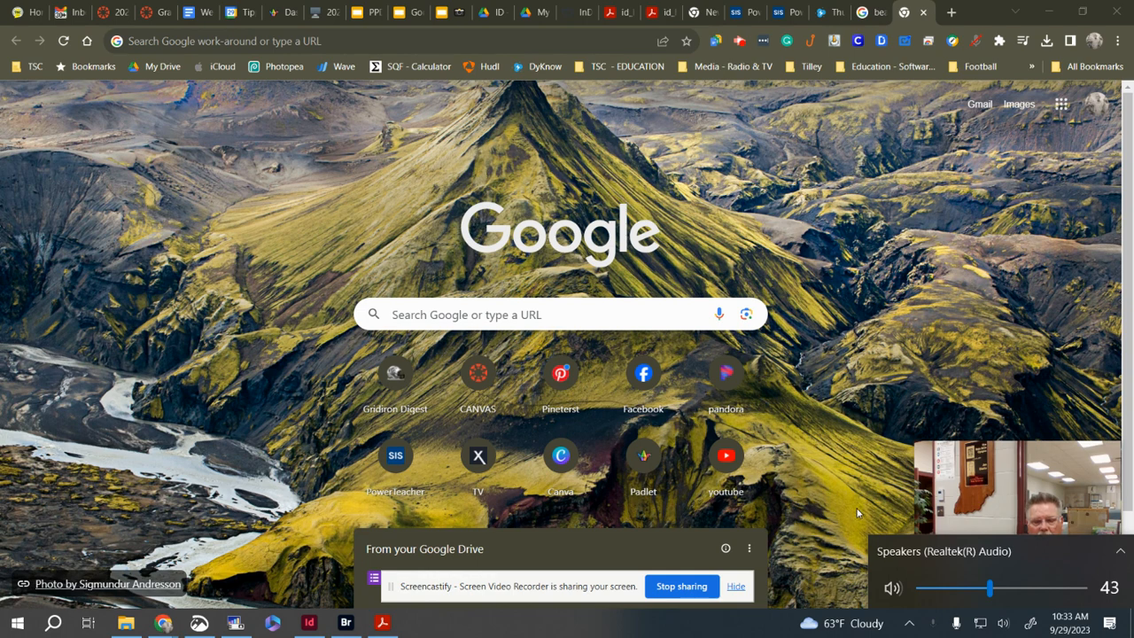
# Step: Switch to InDesign, create a landscape Letter print document of 11 x 8.5 in and close the Character panel
pyautogui.moveTo(376, 625)
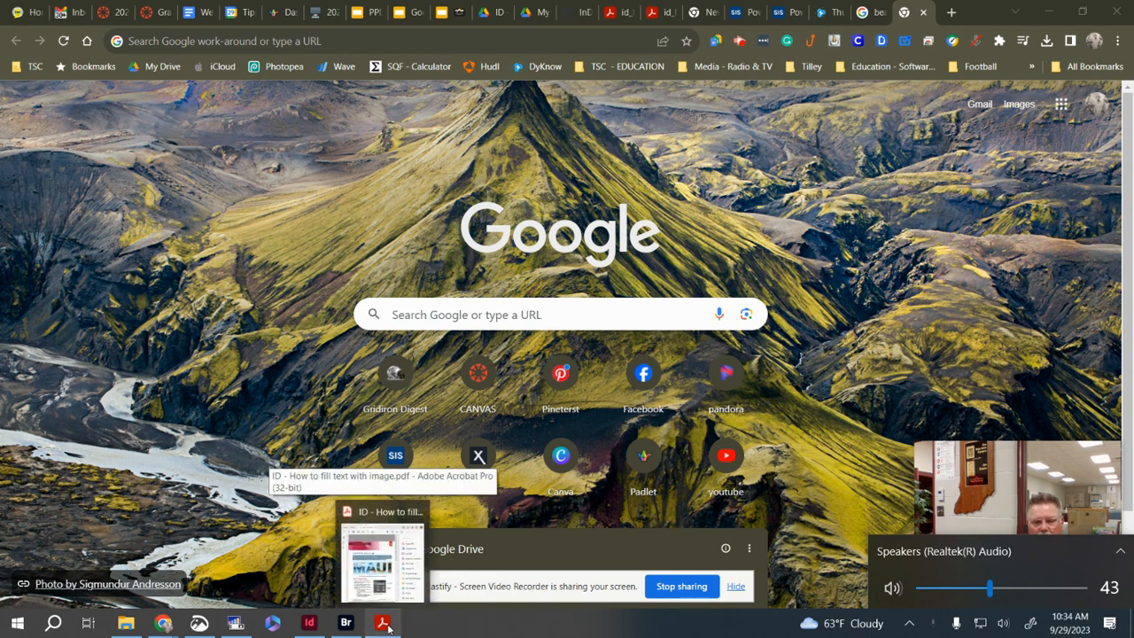
pyautogui.click(309, 624)
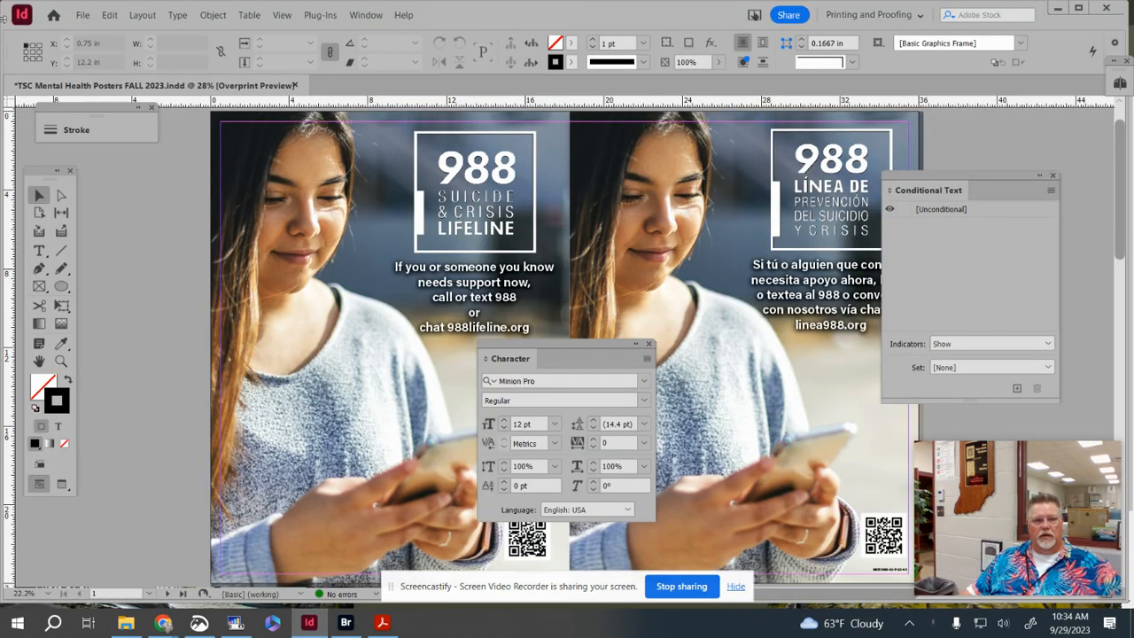
pyautogui.click(82, 15)
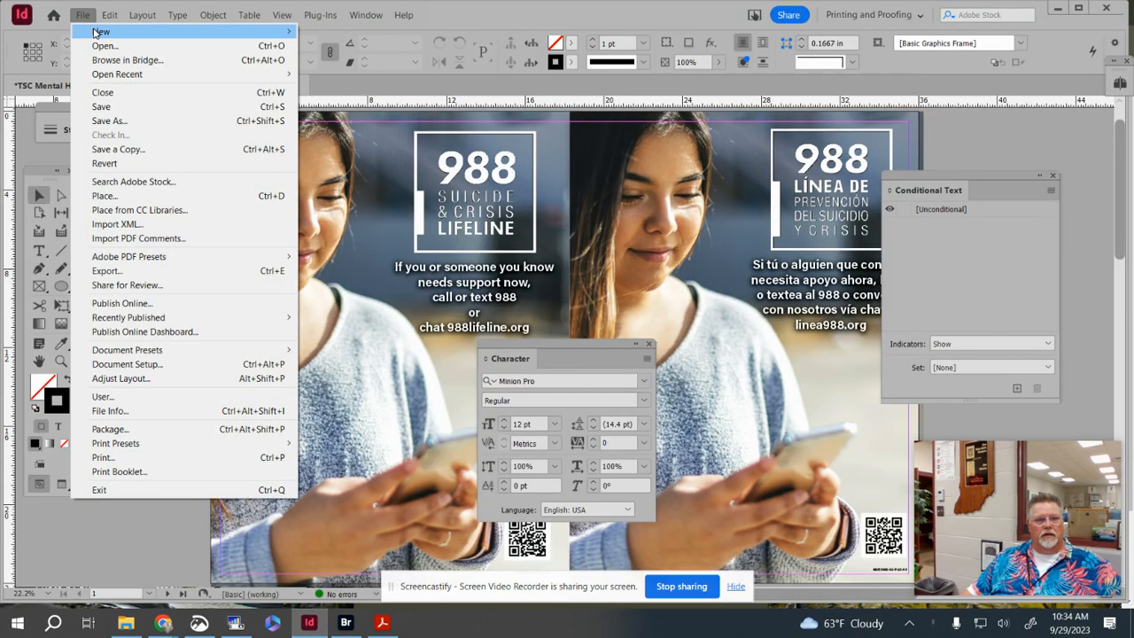
pyautogui.moveTo(96, 32)
pyautogui.click(310, 32)
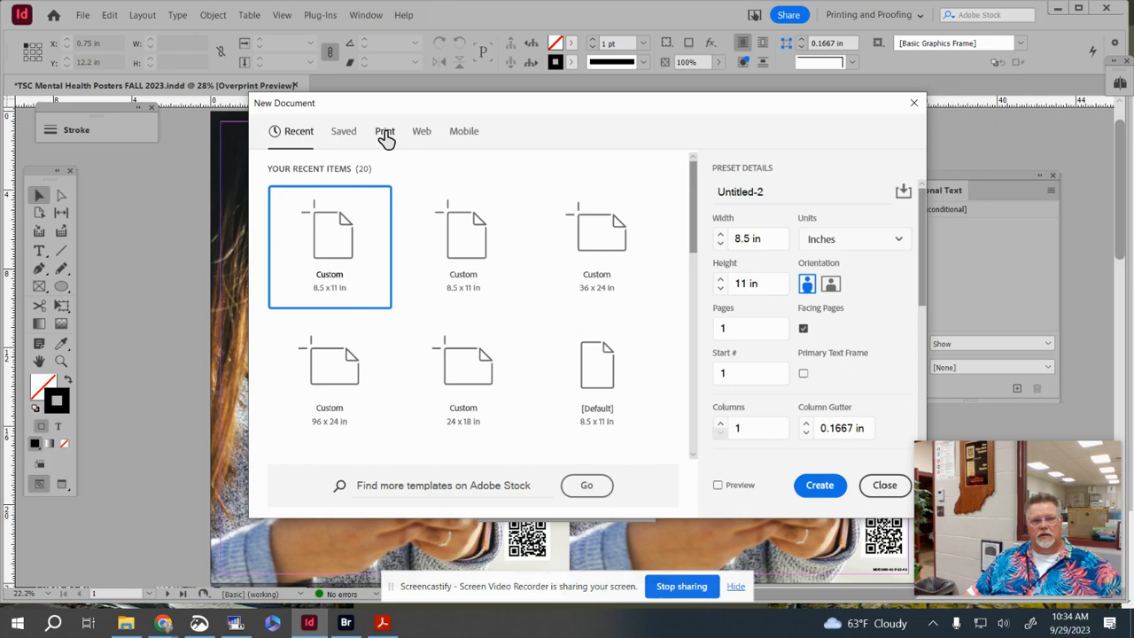
pyautogui.click(385, 132)
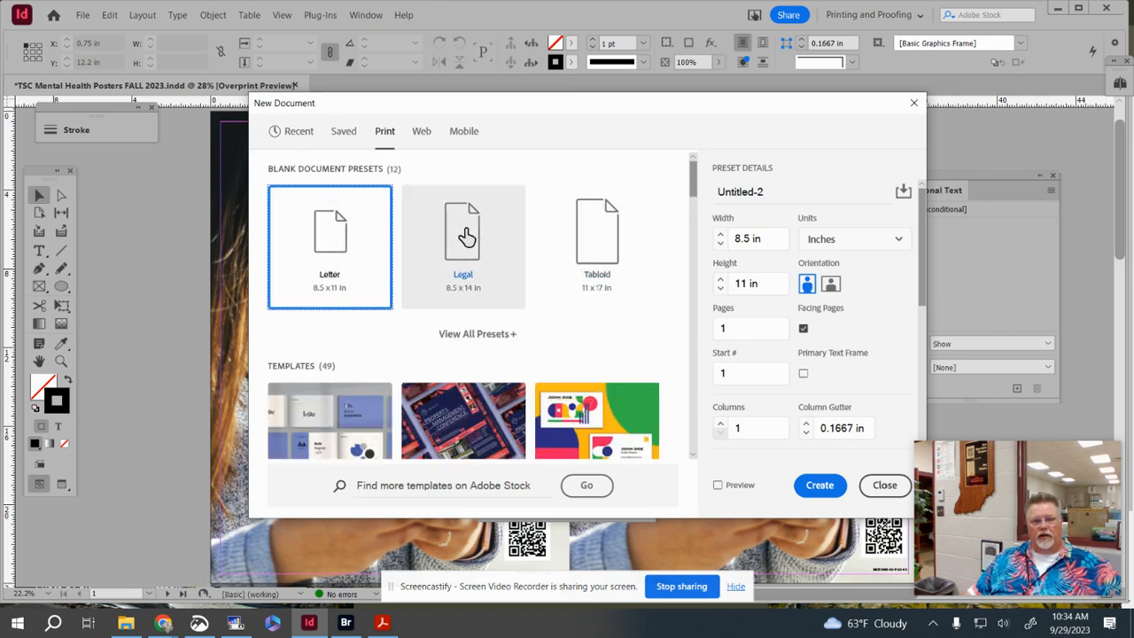
pyautogui.click(830, 284)
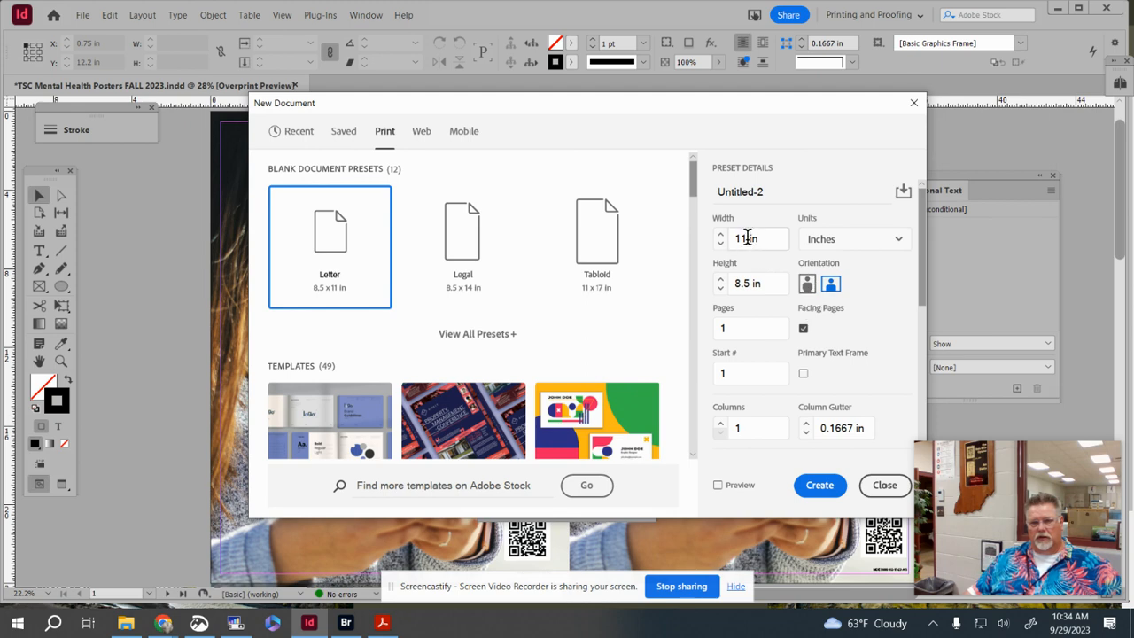
pyautogui.click(820, 485)
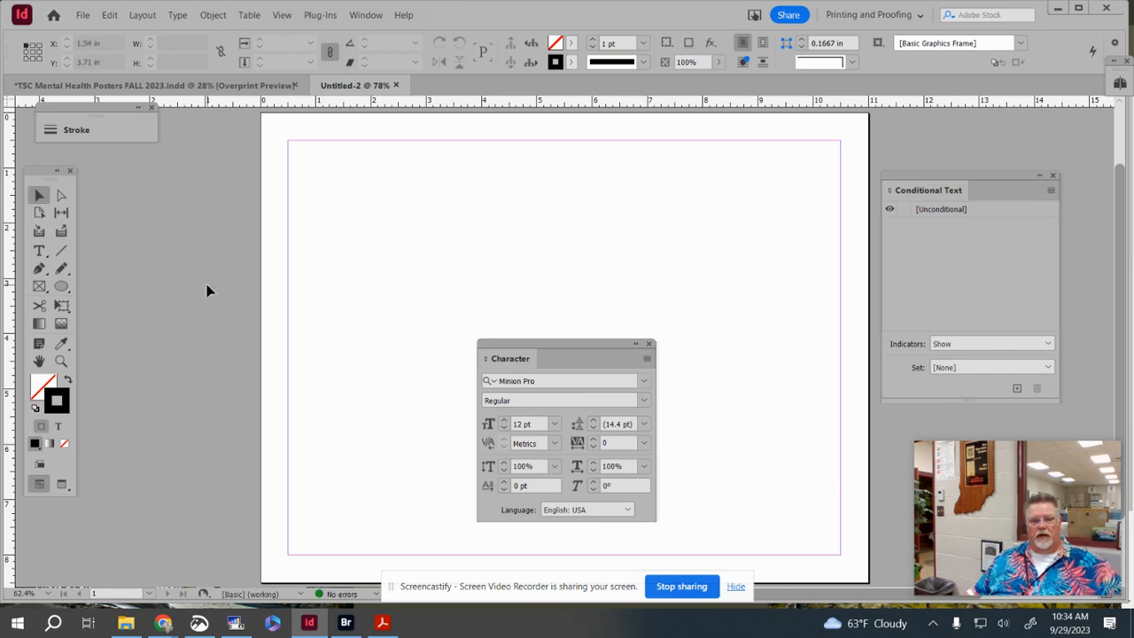
pyautogui.click(649, 345)
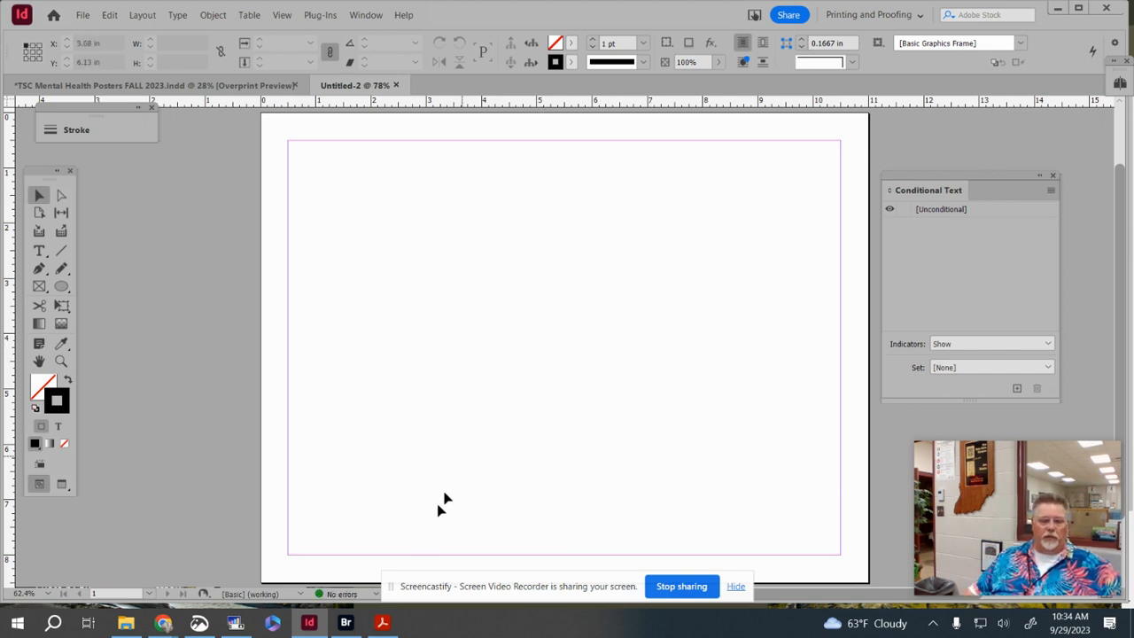
# Step: Set the Type tool's font to Arial Black at 120 pt
pyautogui.click(40, 253)
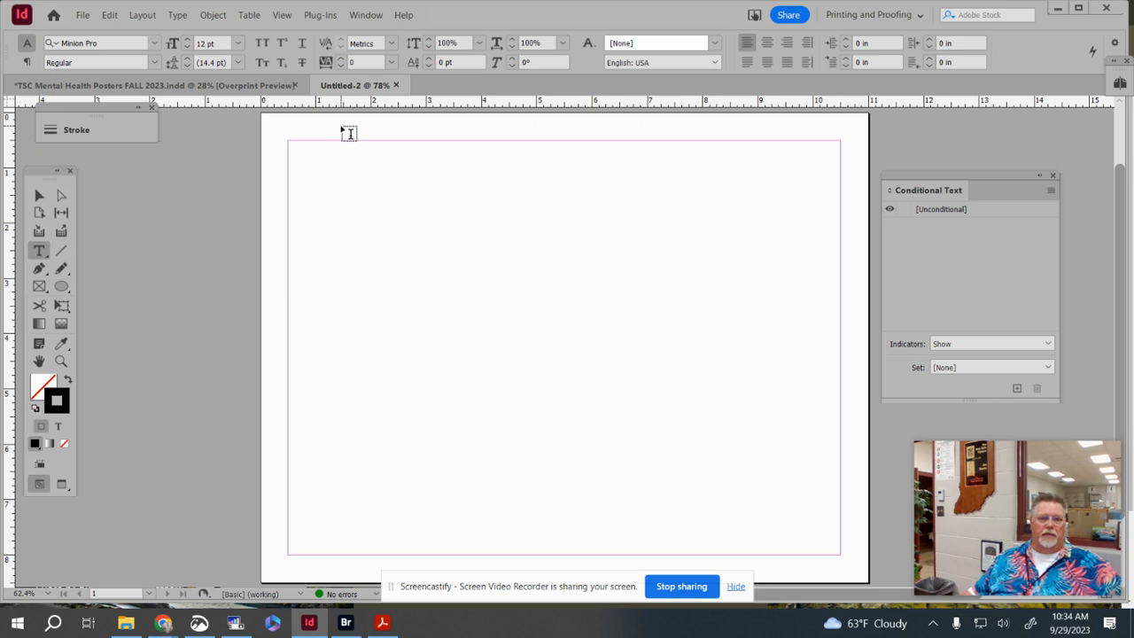
pyautogui.click(122, 42)
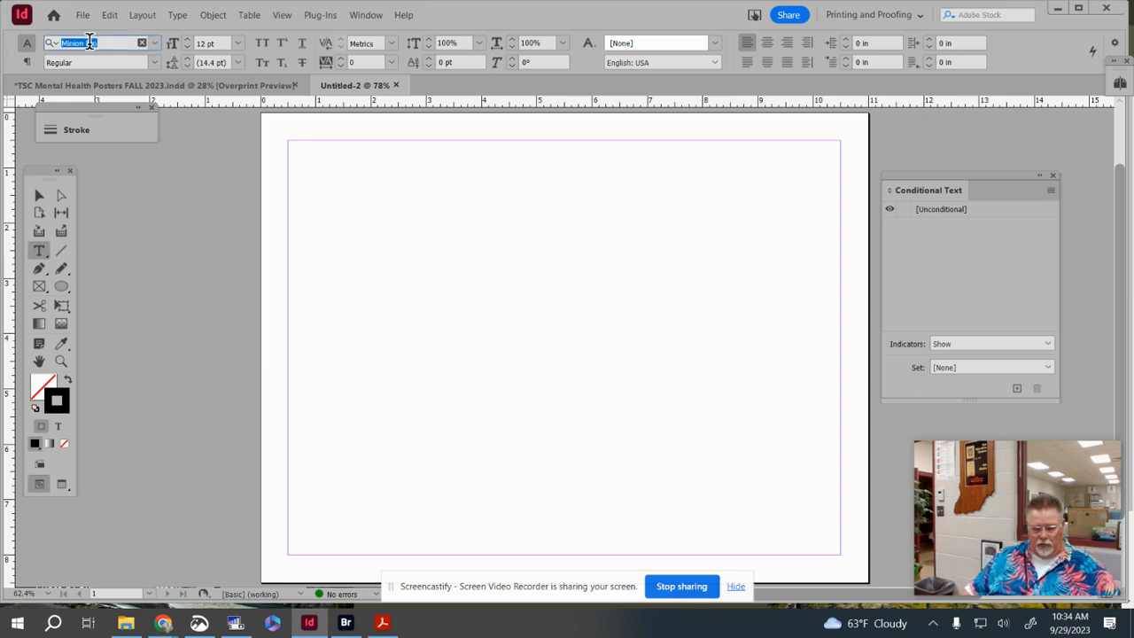
pyautogui.write('ari')
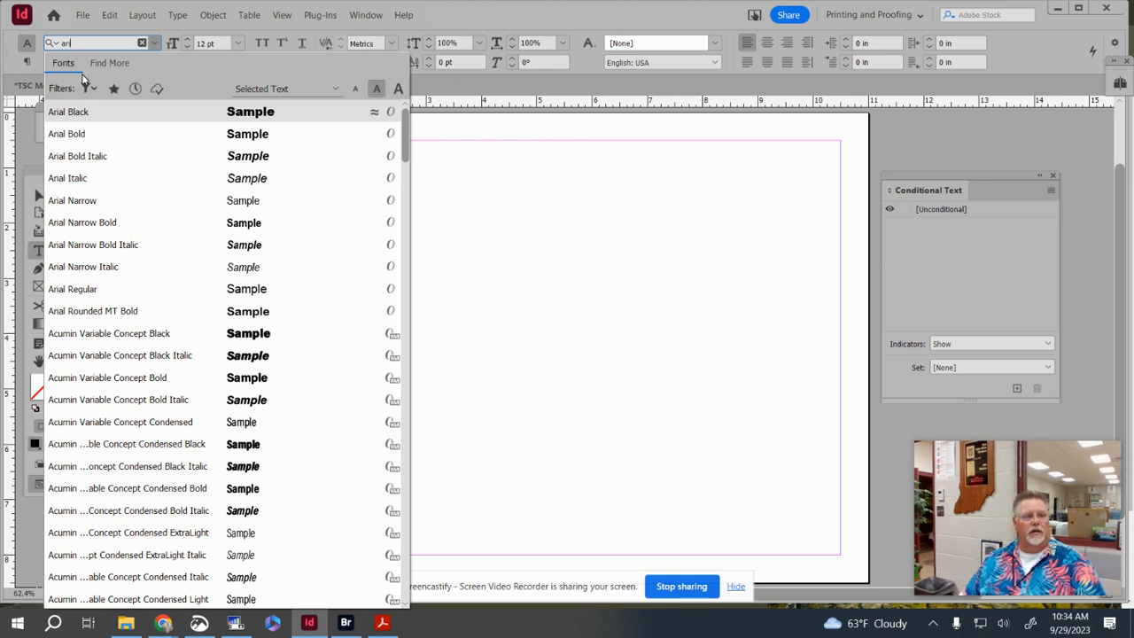
pyautogui.click(84, 114)
pyautogui.click(207, 42)
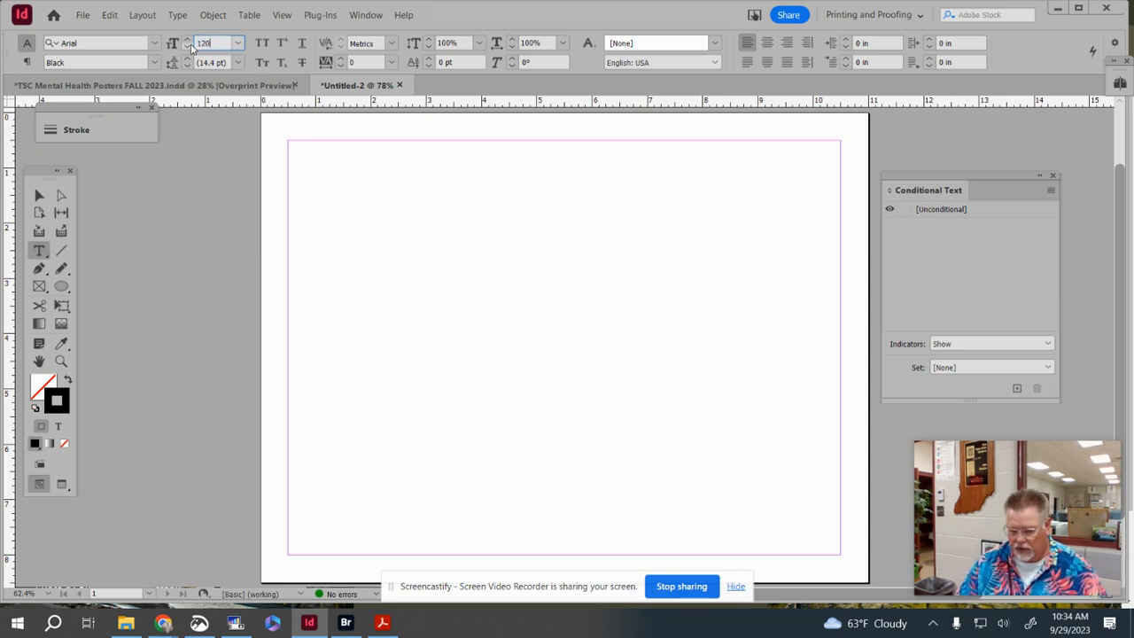
pyautogui.press('Return')
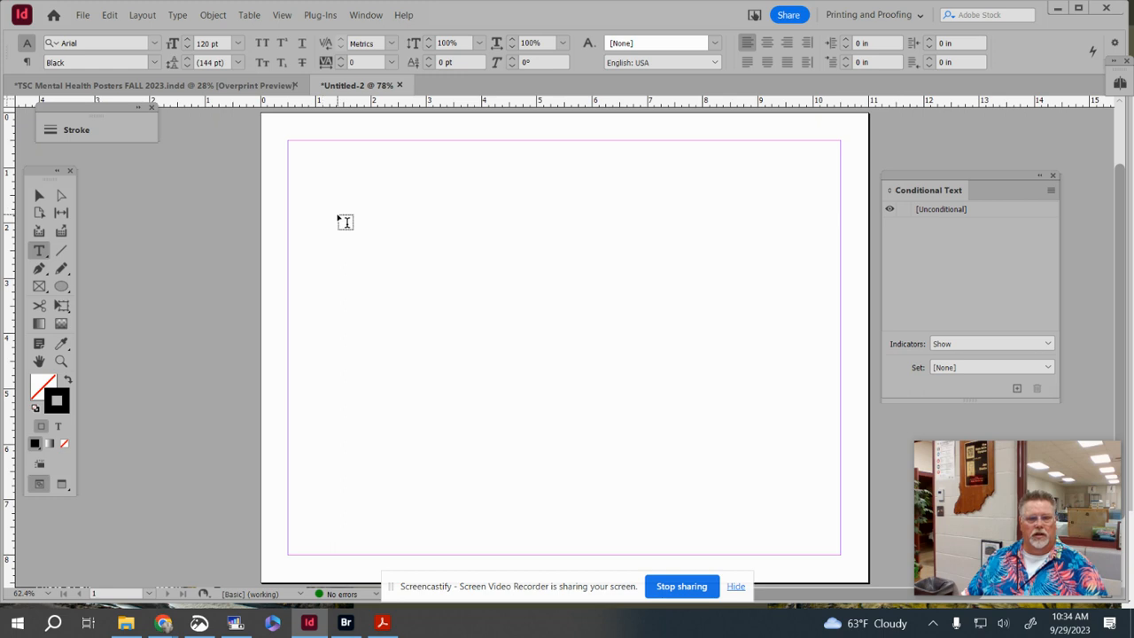
# Step: Draw a text frame about 8.58 x 4.38 in across the middle of the page and enter MAUI
pyautogui.moveTo(304, 200); pyautogui.dragTo(778, 440)
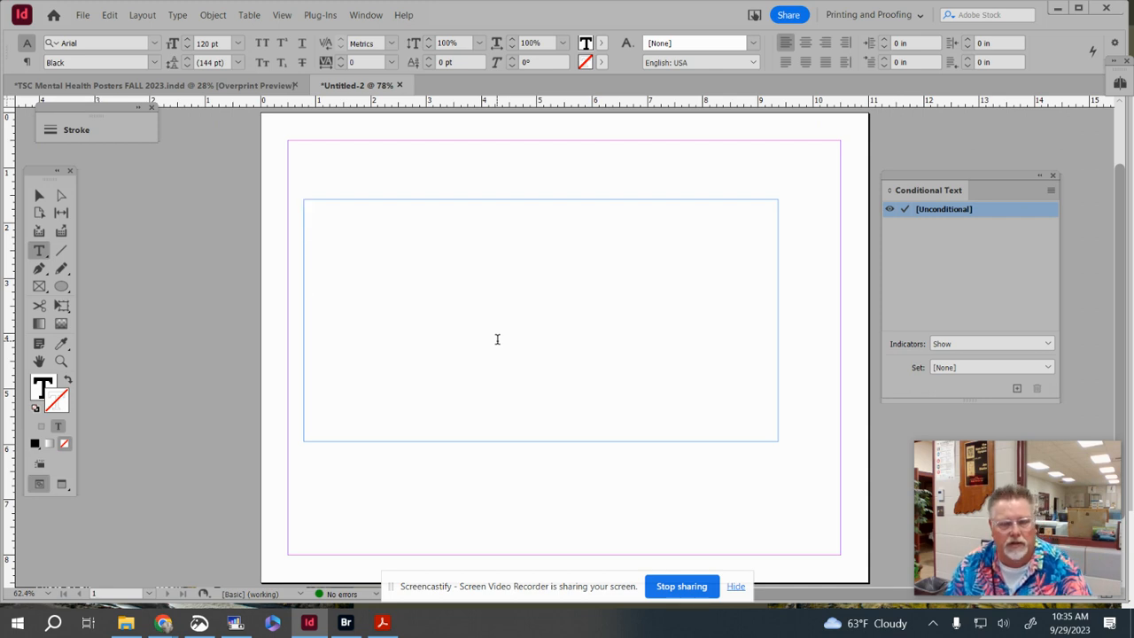
pyautogui.write('MAUI')
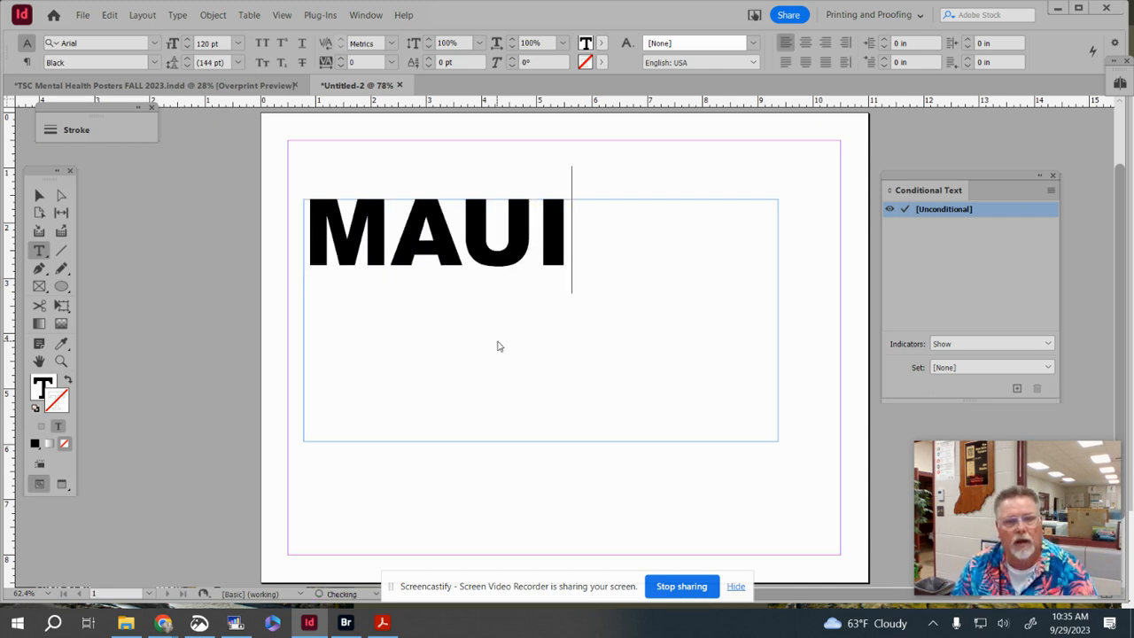
# Step: Set the word MAUI to 72 pt and enlarge it incrementally to 202 pt
pyautogui.moveTo(571, 248); pyautogui.dragTo(336, 222)
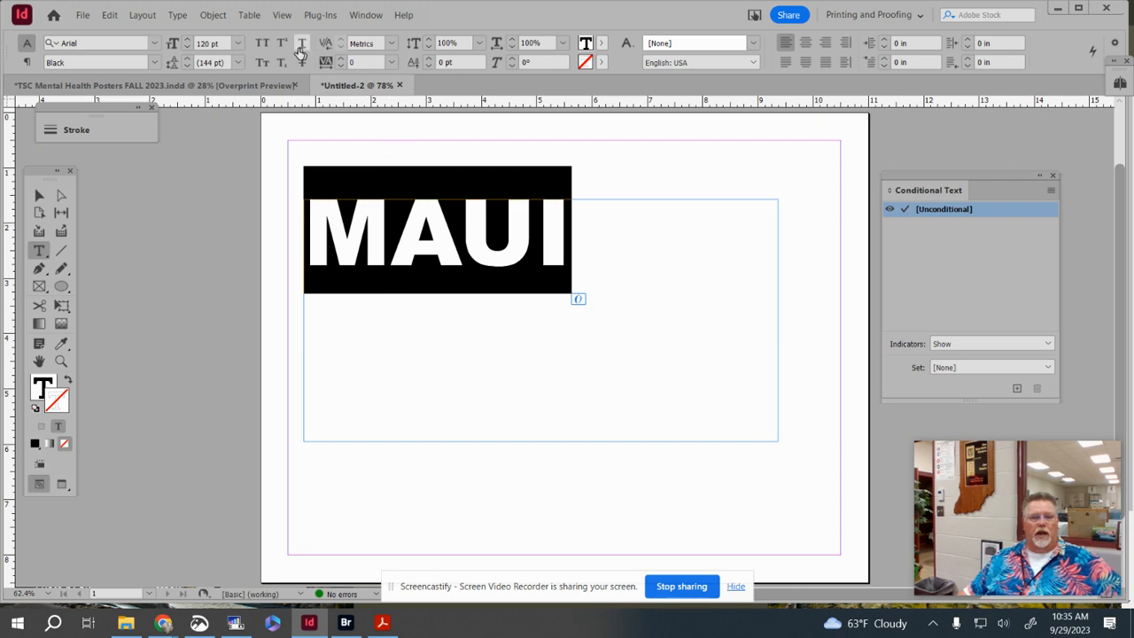
pyautogui.click(237, 43)
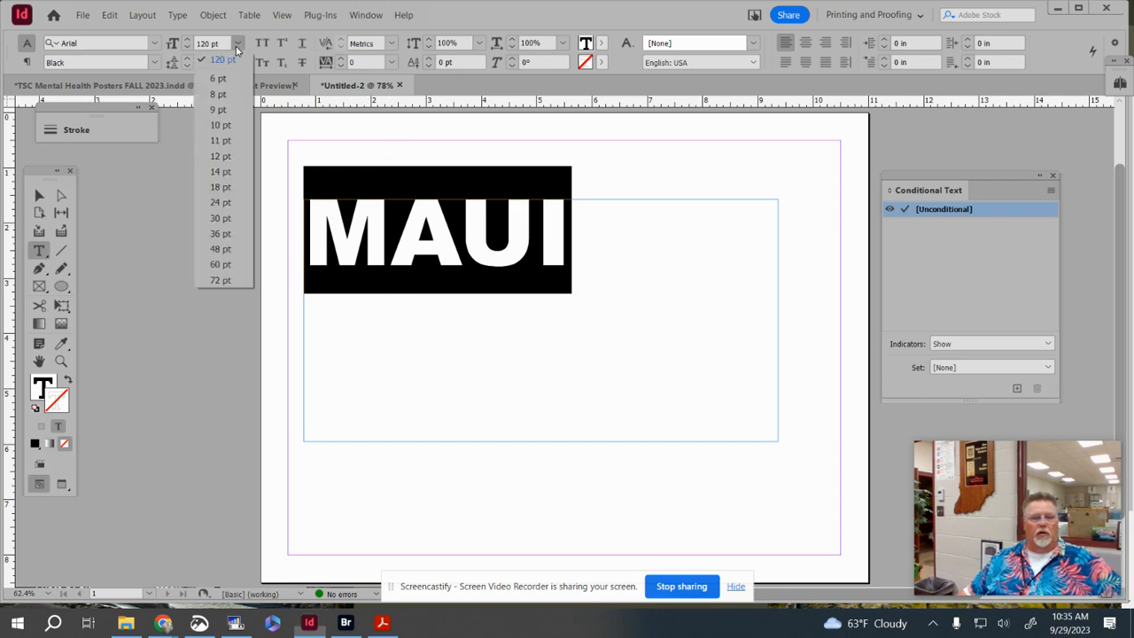
pyautogui.click(218, 280)
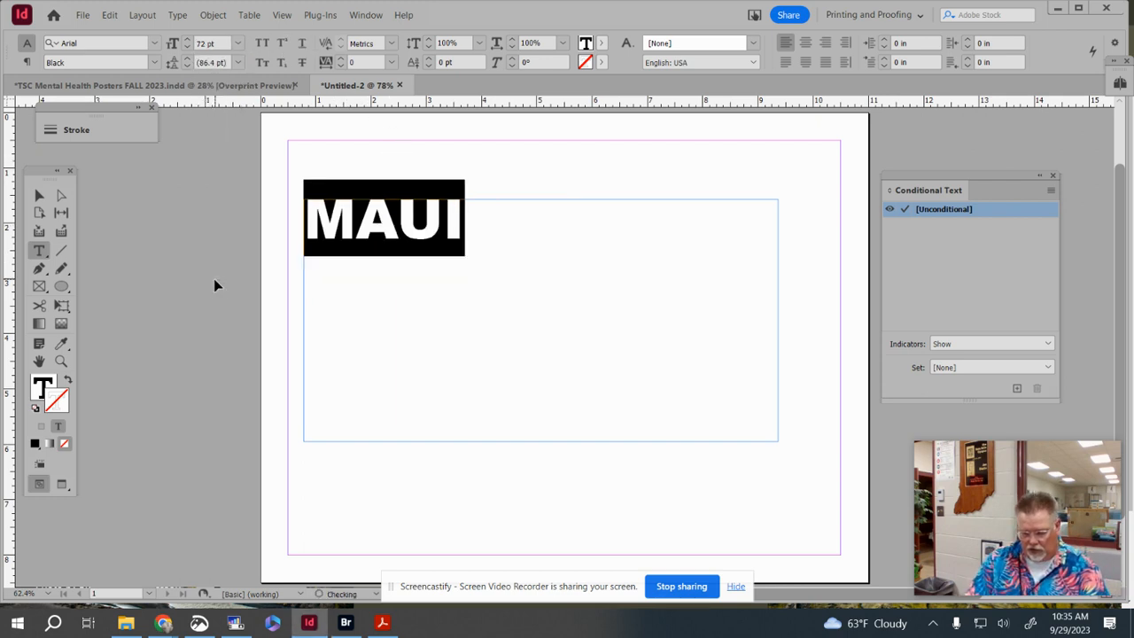
pyautogui.hotkey('ctrl', 'shift', '.')
pyautogui.hotkey('ctrl', 'shift', '.')
pyautogui.hotkey('ctrl', 'shift', '.')
pyautogui.hotkey('ctrl', 'shift', '.')
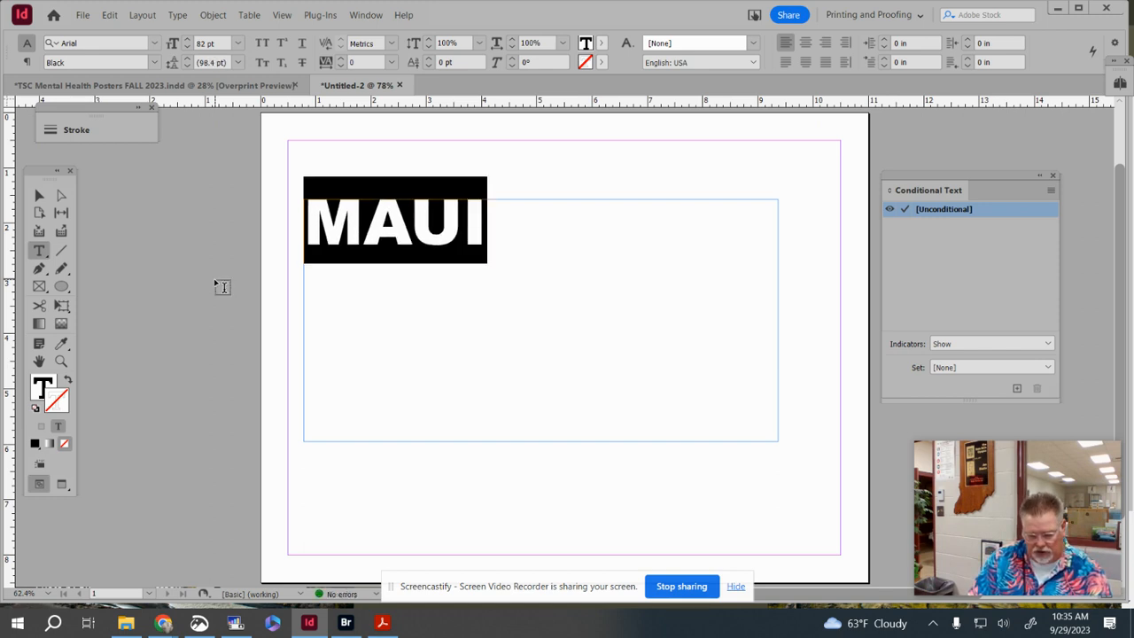
pyautogui.hotkey('ctrl', 'shift', '.')
pyautogui.hotkey('ctrl', 'shift', '.')
pyautogui.hotkey('ctrl', 'shift', '.')
pyautogui.hotkey('ctrl', 'shift', '.')
pyautogui.hotkey('ctrl', 'shift', '.')
pyautogui.hotkey('ctrl', 'shift', '.')
pyautogui.hotkey('ctrl', 'shift', '.')
pyautogui.hotkey('ctrl', 'shift', '.')
pyautogui.hotkey('ctrl', 'shift', '.')
pyautogui.hotkey('ctrl', 'shift', '.')
pyautogui.hotkey('ctrl', 'shift', '.')
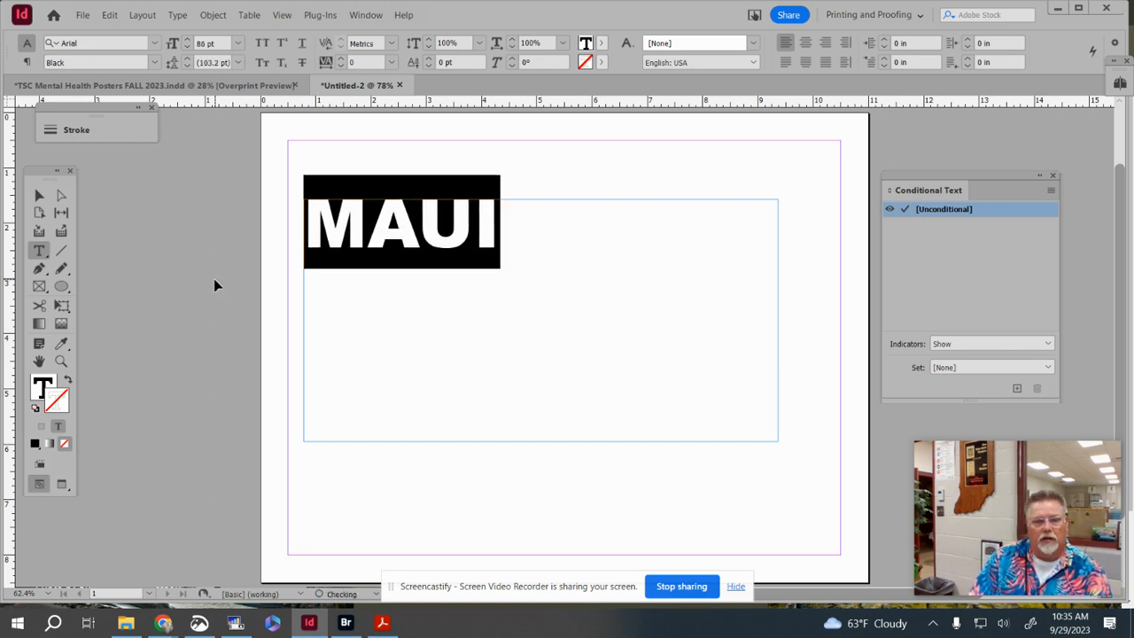
pyautogui.hotkey('ctrl', 'shift', '.')
pyautogui.hotkey('ctrl', 'shift', '.')
pyautogui.hotkey('ctrl', 'shift', '.')
pyautogui.hotkey('ctrl', 'shift', '.')
pyautogui.hotkey('ctrl', 'shift', '.')
pyautogui.hotkey('ctrl', 'shift', '.')
pyautogui.hotkey('ctrl', 'shift', '.')
pyautogui.hotkey('ctrl', 'shift', '.')
pyautogui.hotkey('ctrl', 'shift', '.')
pyautogui.hotkey('ctrl', 'shift', '.')
pyautogui.hotkey('ctrl', 'shift', '.')
pyautogui.hotkey('ctrl', 'shift', '.')
pyautogui.hotkey('ctrl', 'shift', '.')
pyautogui.hotkey('ctrl', 'shift', '.')
pyautogui.hotkey('ctrl', 'shift', '.')
pyautogui.hotkey('ctrl', 'shift', '.')
pyautogui.hotkey('ctrl', 'shift', '.')
pyautogui.hotkey('ctrl', 'shift', '.')
pyautogui.hotkey('ctrl', 'shift', '.')
pyautogui.hotkey('ctrl', 'shift', '.')
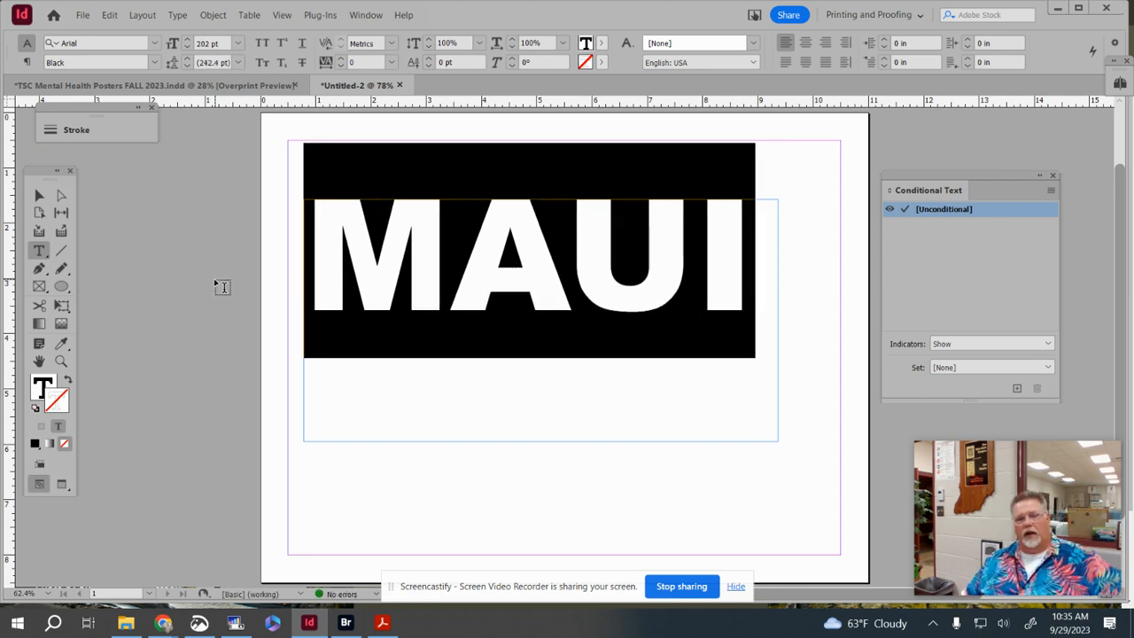
# Step: Convert the MAUI text frame to outlines
pyautogui.click(38, 197)
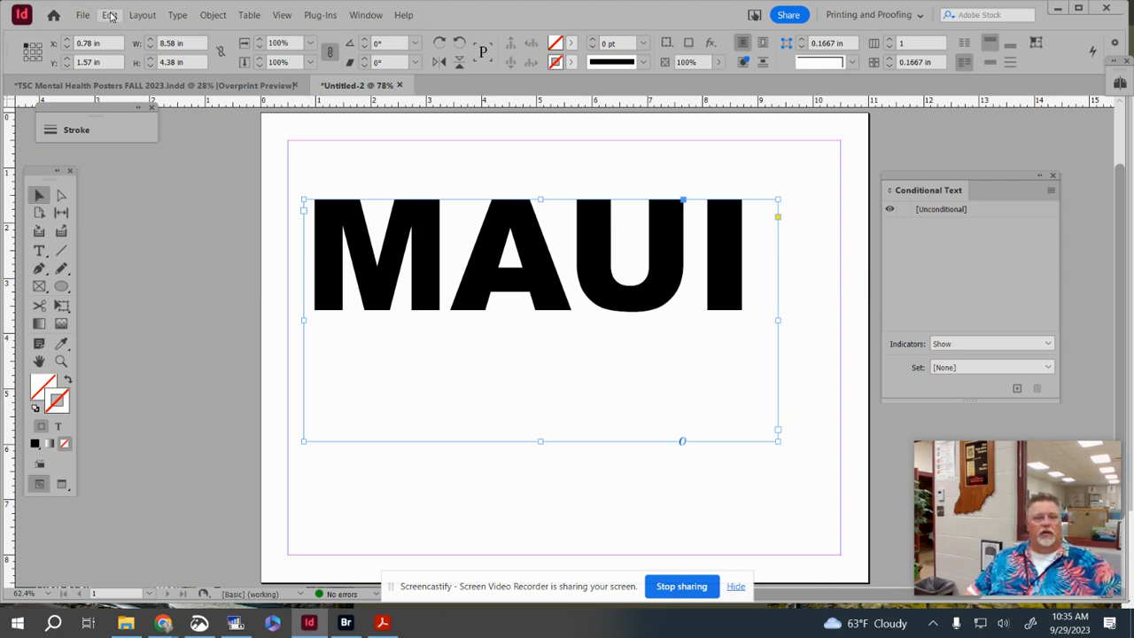
pyautogui.click(111, 16)
pyautogui.moveTo(131, 21)
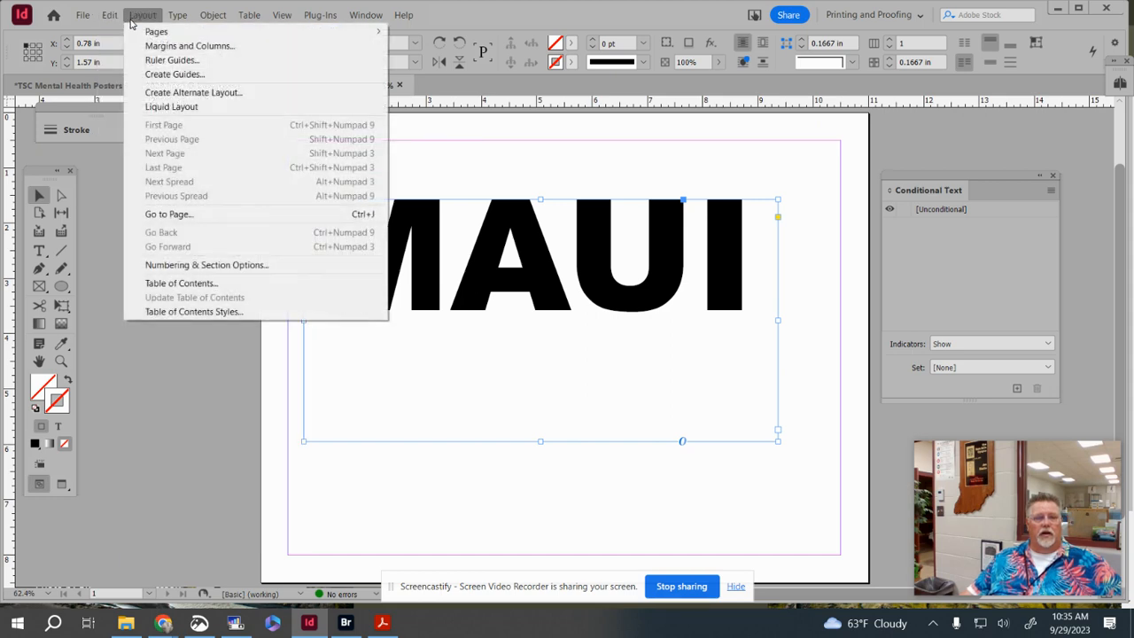
pyautogui.moveTo(177, 18)
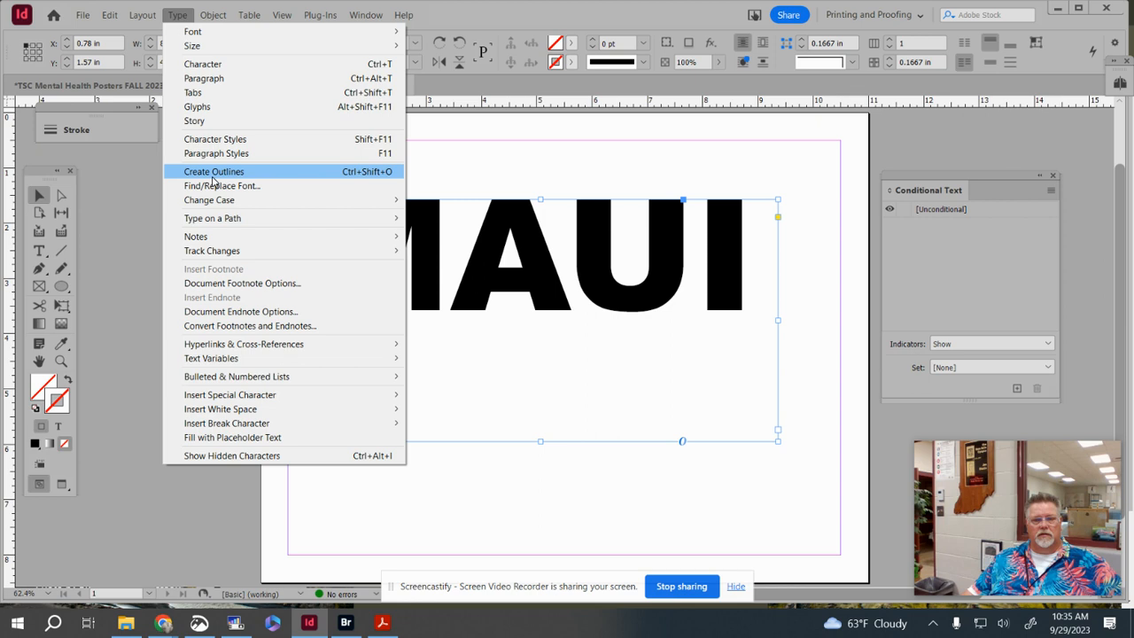
pyautogui.click(212, 175)
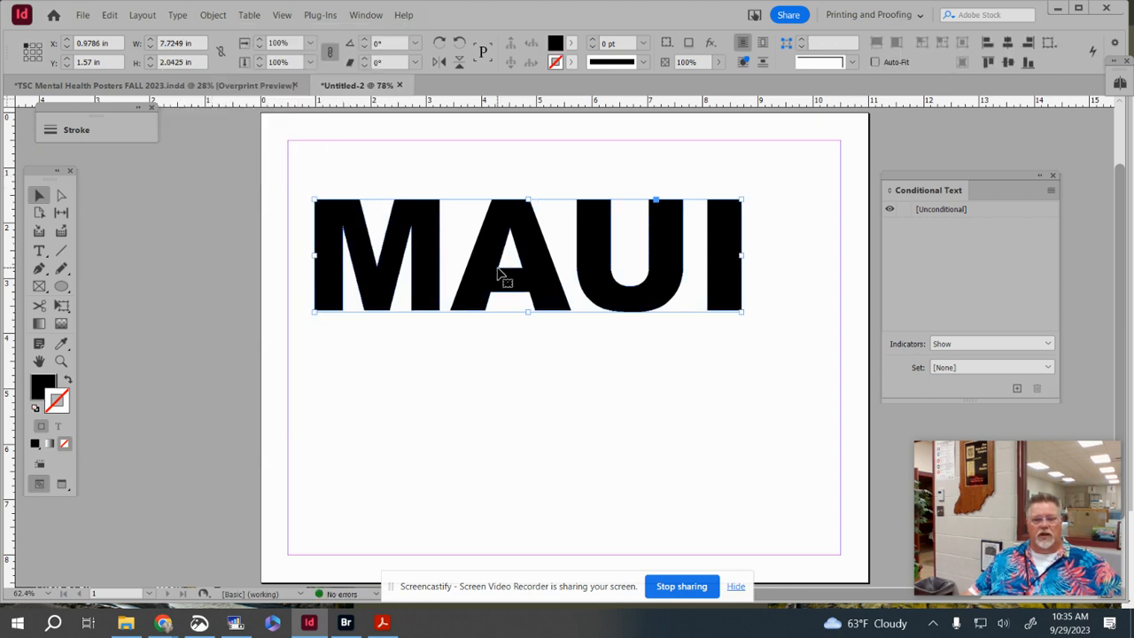
# Step: Stretch the MAUI outlines to about 9.9 x 3.38 in and align them with the page's upper-left margin corner
pyautogui.moveTo(528, 311); pyautogui.dragTo(532, 386)
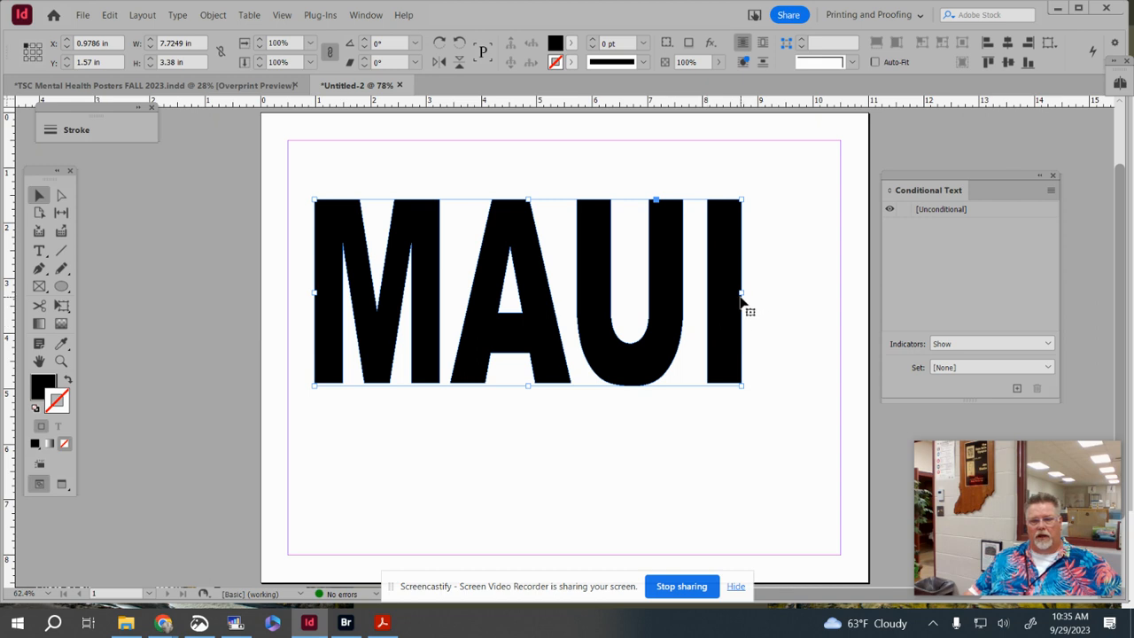
pyautogui.moveTo(742, 292); pyautogui.dragTo(835, 289)
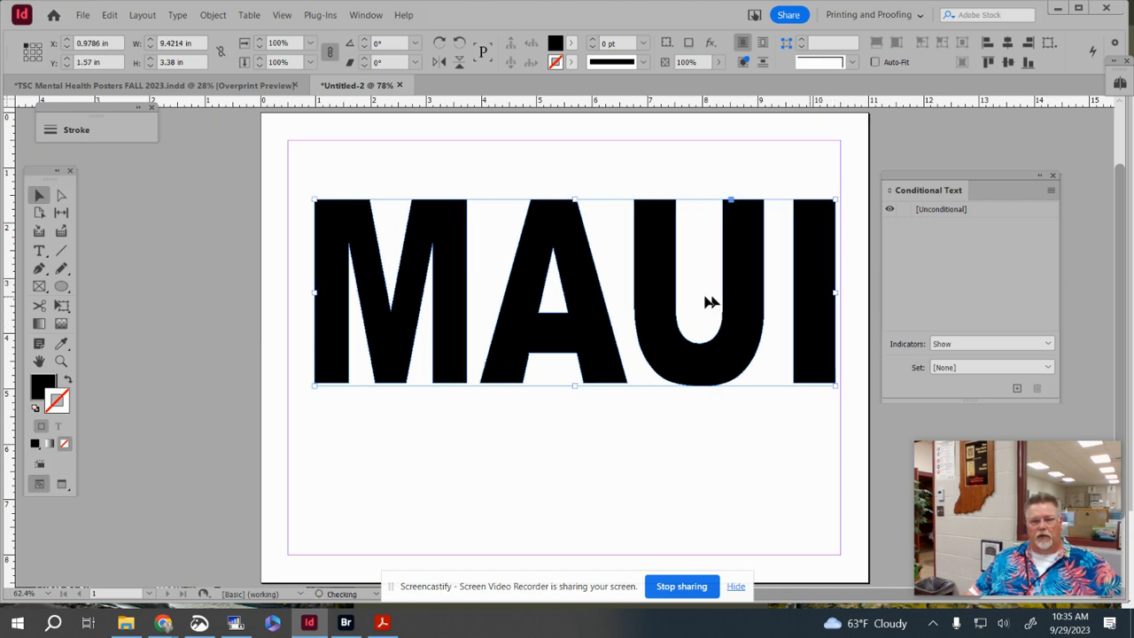
pyautogui.moveTo(315, 293); pyautogui.dragTo(288, 293)
pyautogui.moveTo(511, 337); pyautogui.dragTo(512, 277)
# Step: Switch to Chrome and save the Vecteezy sunset beach image from the beach photo results to the Desktop
pyautogui.moveTo(168, 624)
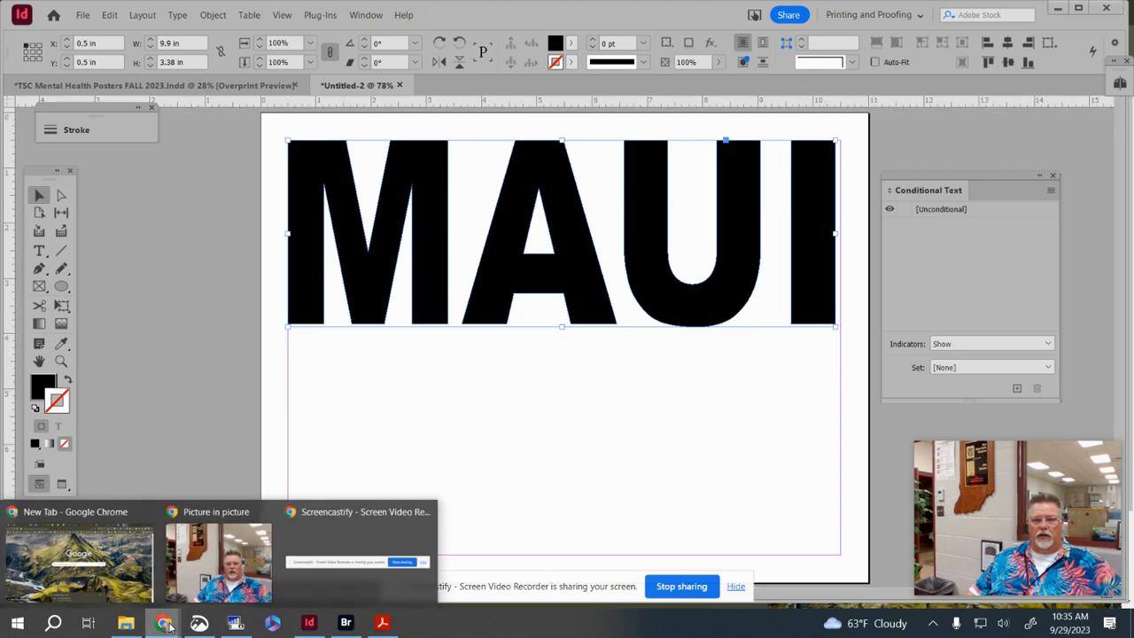
pyautogui.click(124, 576)
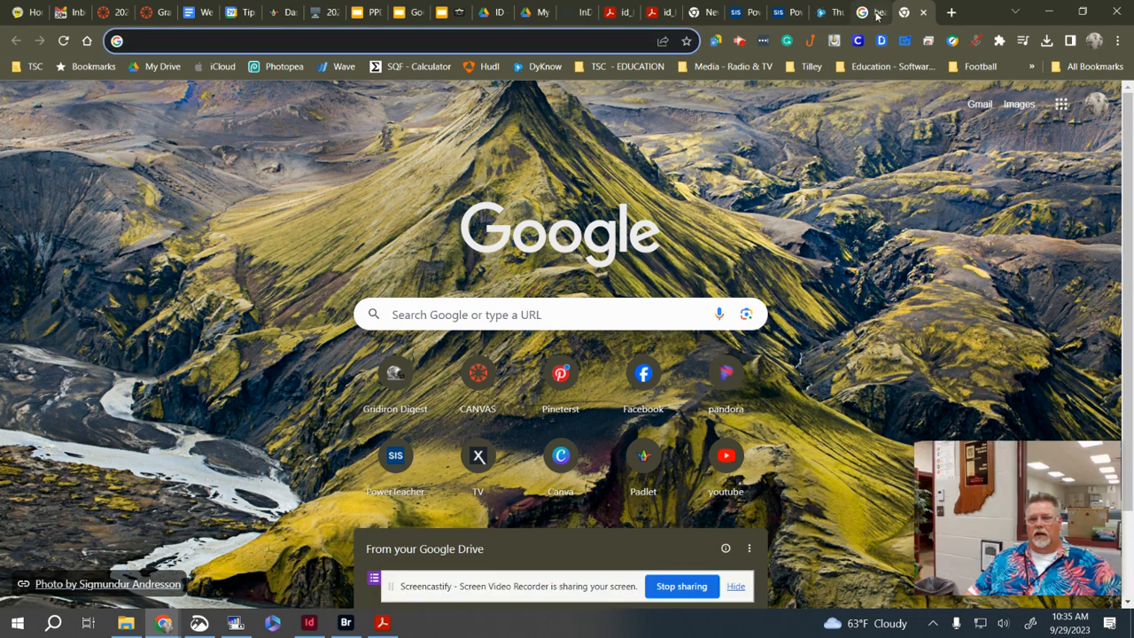
pyautogui.click(875, 15)
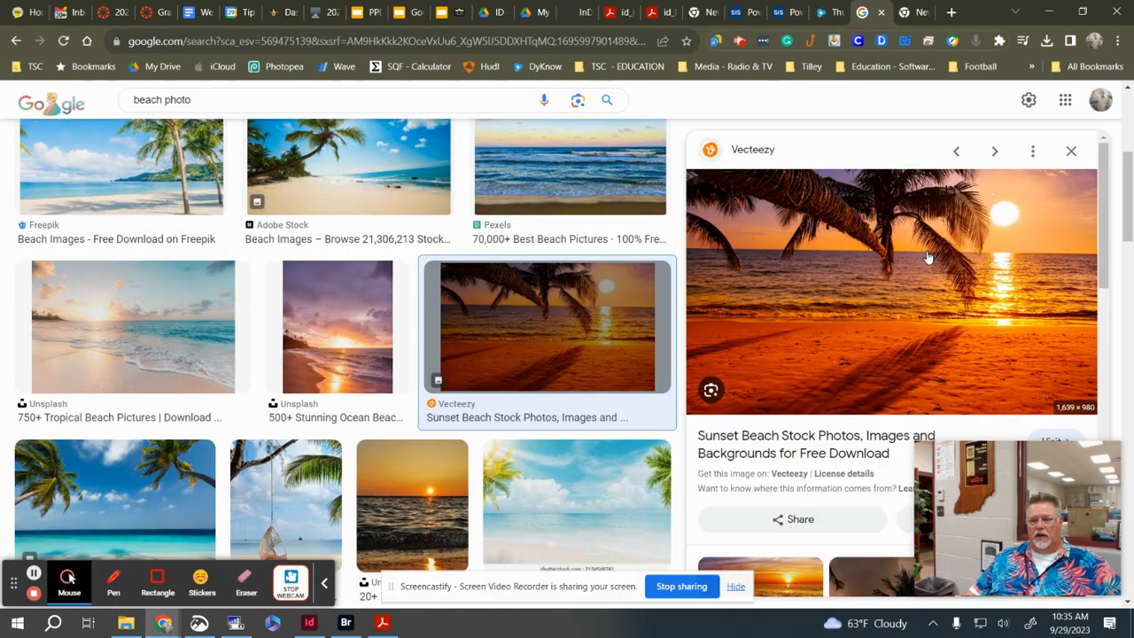
pyautogui.rightClick(831, 301)
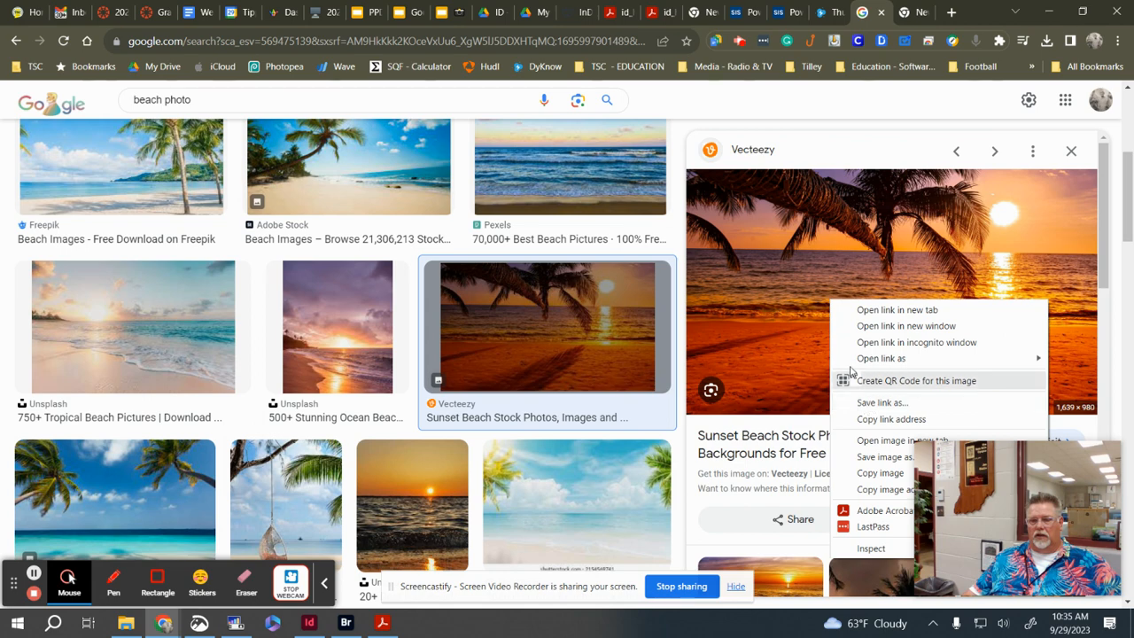
pyautogui.click(868, 458)
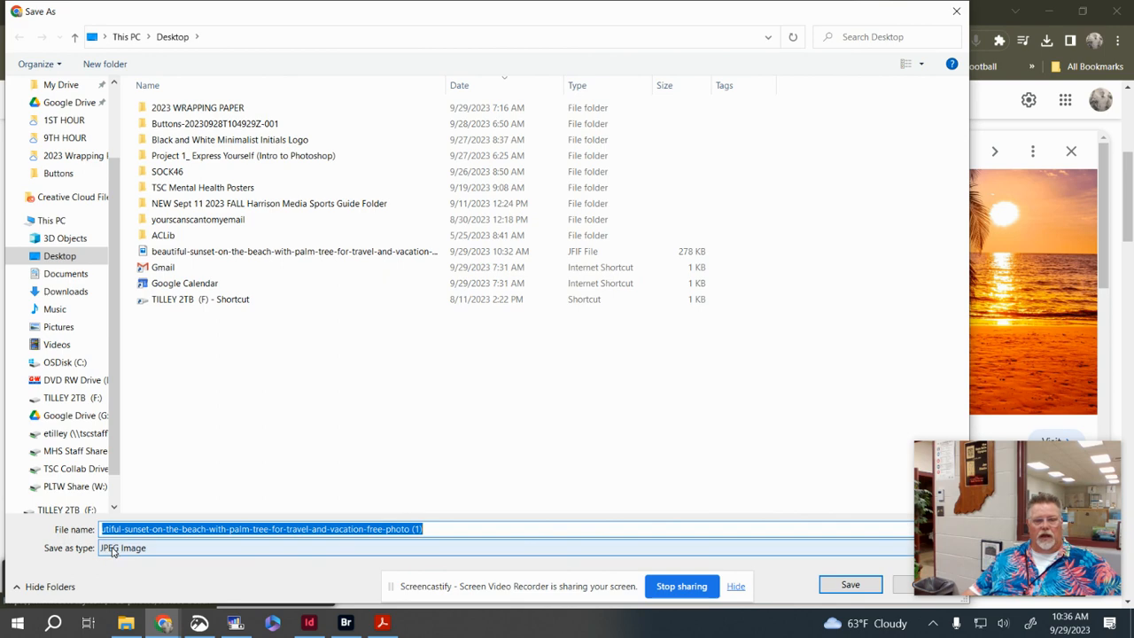
pyautogui.click(844, 586)
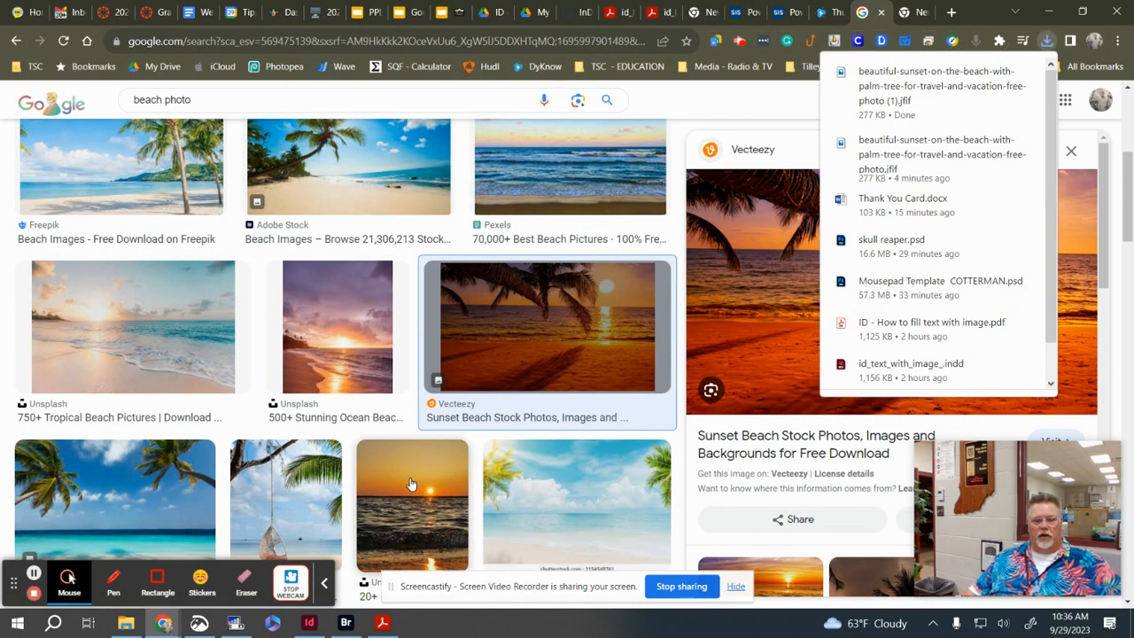
# Step: Switch to InDesign and place the newest beautiful-sunset-on-the-beach JFIF file from the Desktop into the MAUI outlines, listing all file types
pyautogui.click(306, 625)
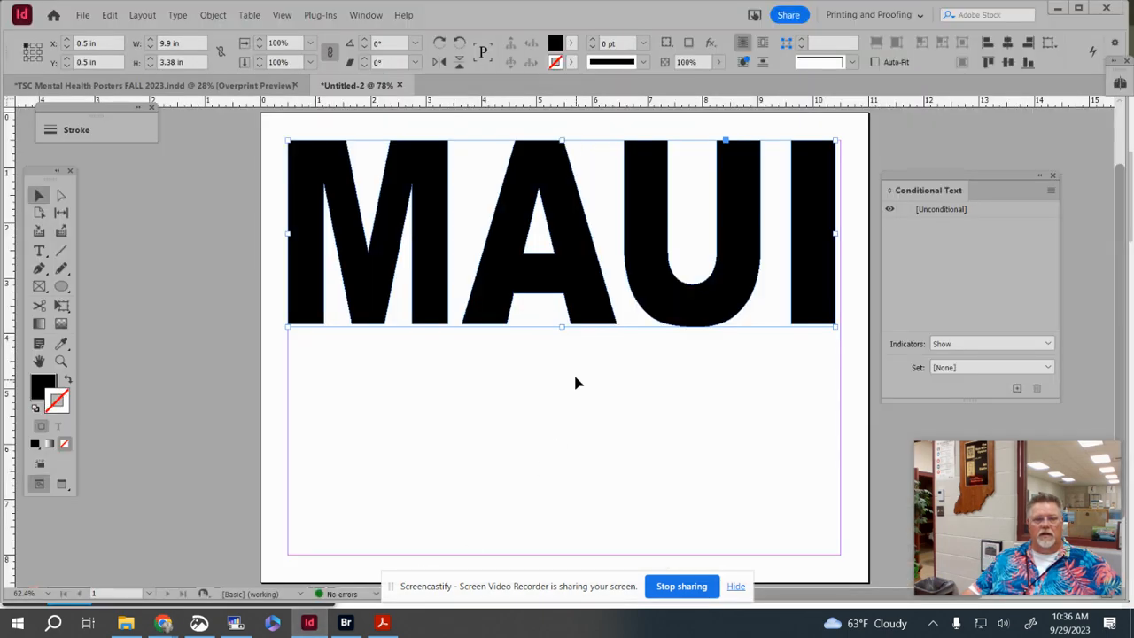
pyautogui.click(573, 471)
pyautogui.click(431, 266)
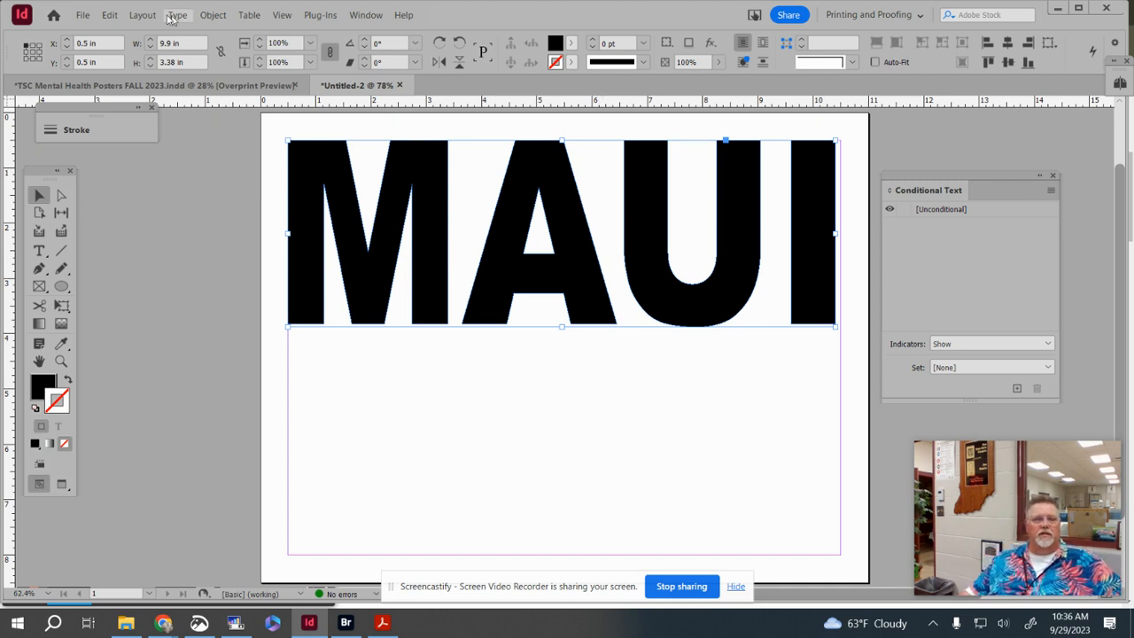
pyautogui.click(82, 15)
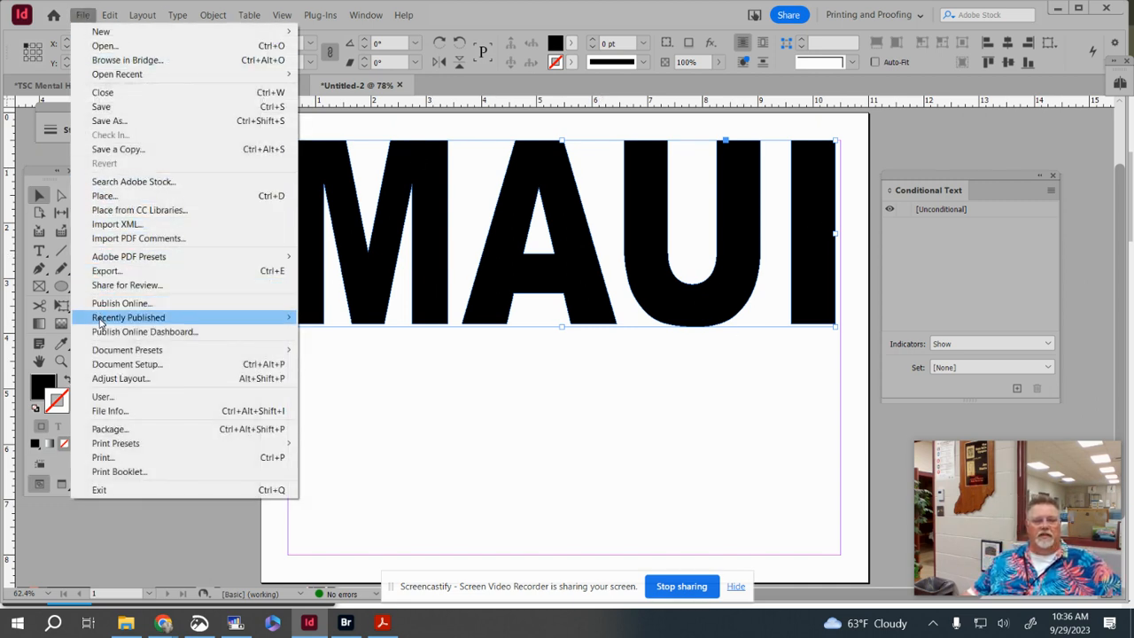
pyautogui.click(104, 197)
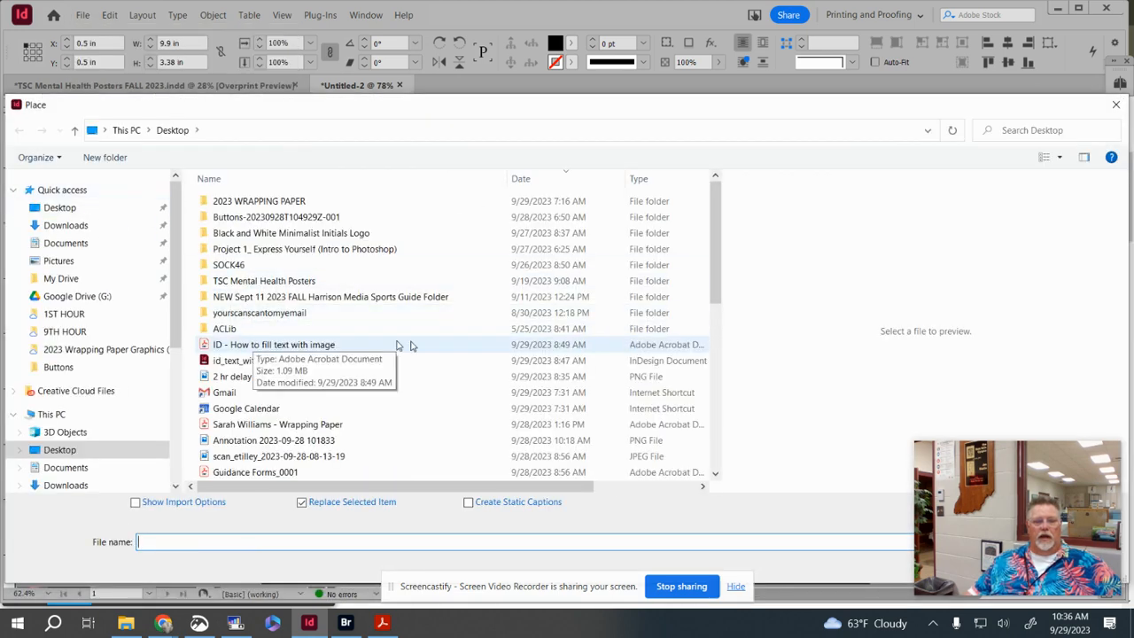
pyautogui.moveTo(953, 477)
pyautogui.moveTo(973, 464); pyautogui.dragTo(988, 307)
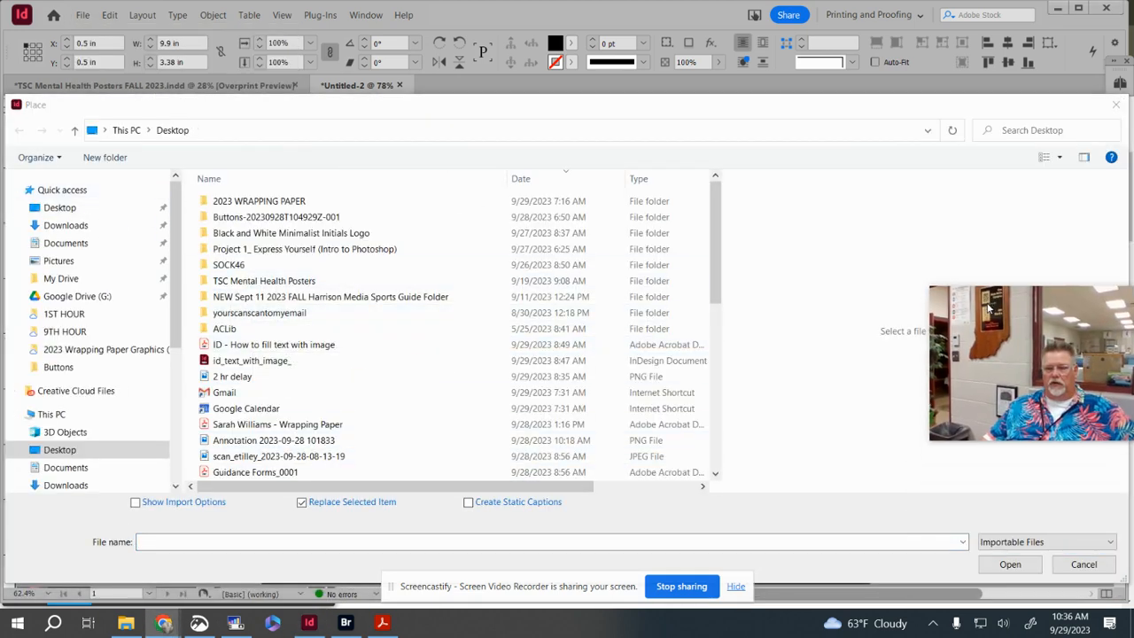
pyautogui.click(1006, 542)
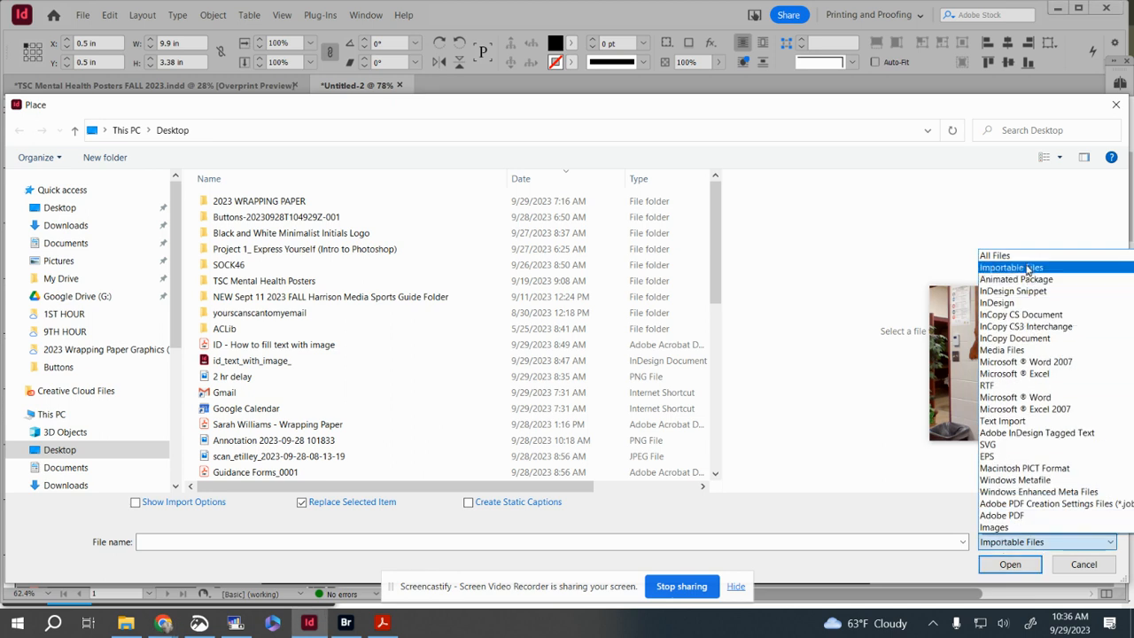
pyautogui.click(994, 256)
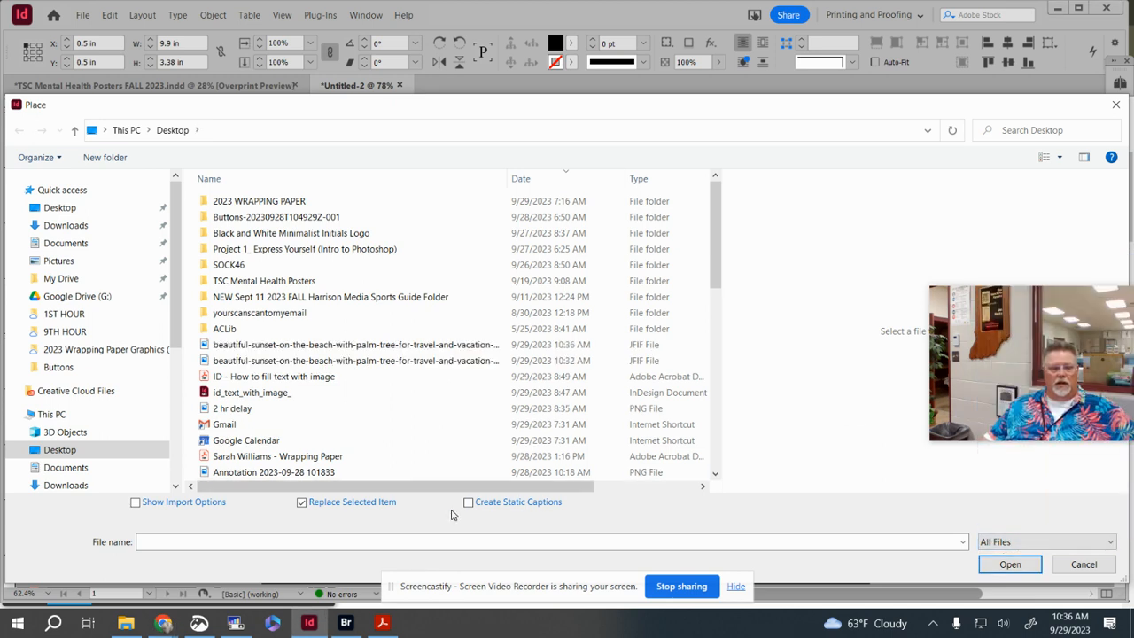
pyautogui.click(232, 346)
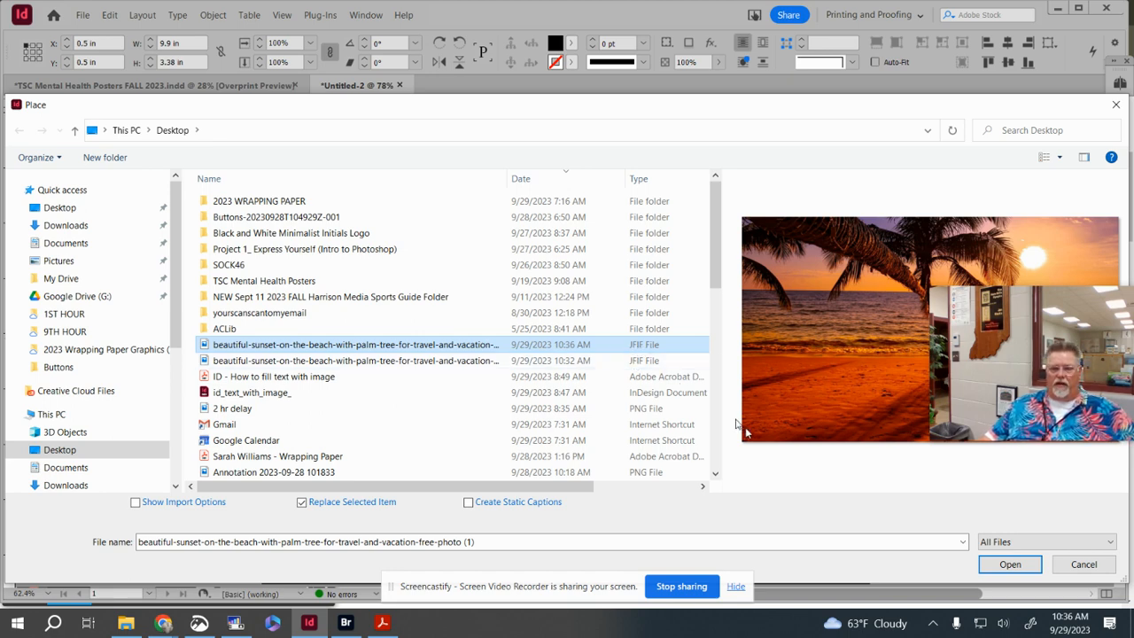
pyautogui.click(1010, 564)
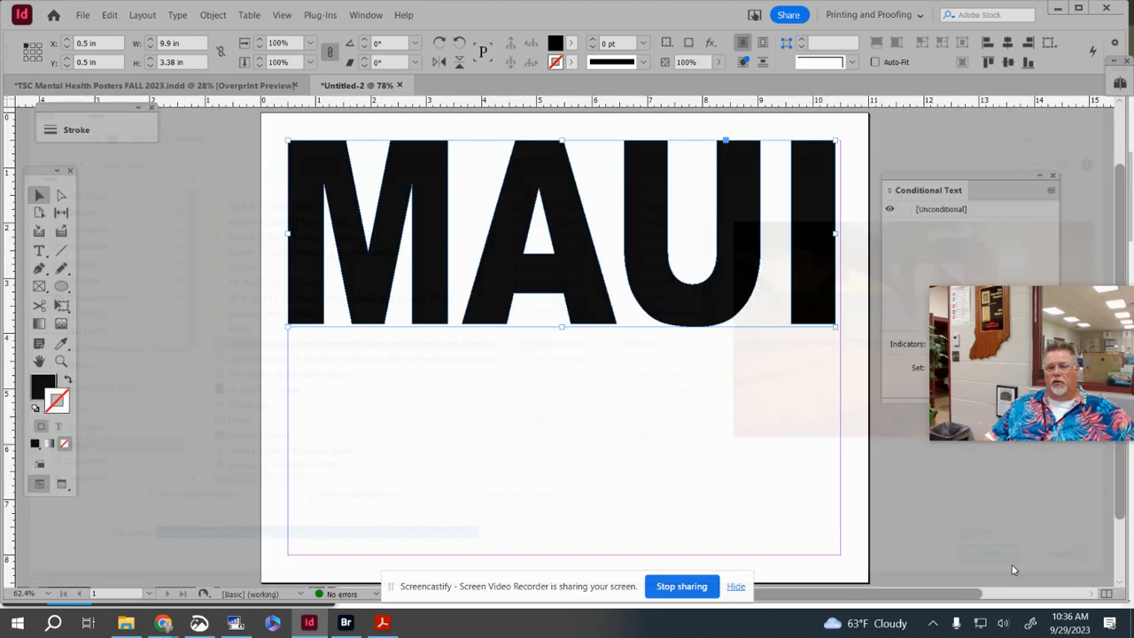
# Step: Enlarge the placed sunset image inside the MAUI outlines until it covers all four letters
pyautogui.doubleClick(620, 302)
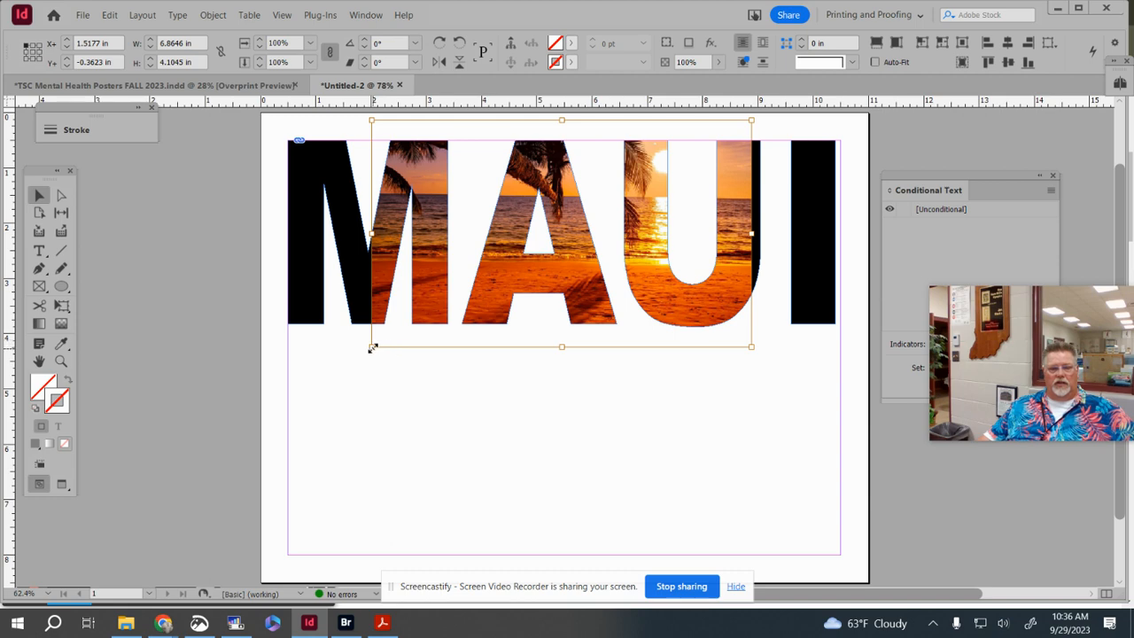
pyautogui.moveTo(372, 348); pyautogui.dragTo(287, 417)
pyautogui.moveTo(754, 419); pyautogui.dragTo(846, 476)
pyautogui.click(900, 170)
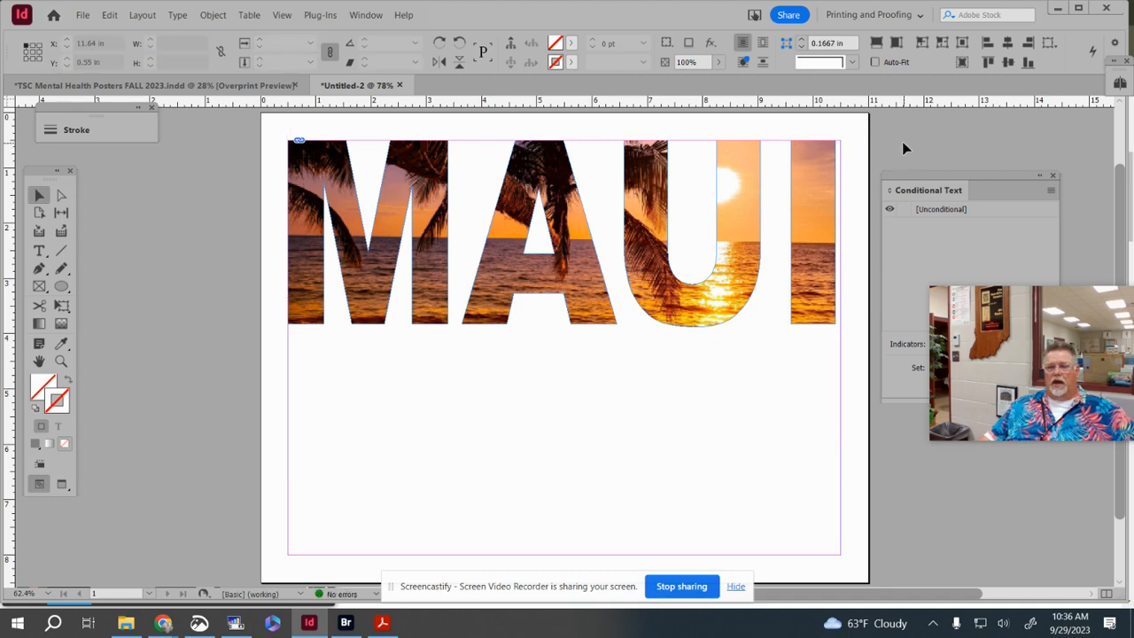
# Step: Add Drop Shadow and Bevel and Emboss effects to the image-filled MAUI outlines
pyautogui.click(675, 254)
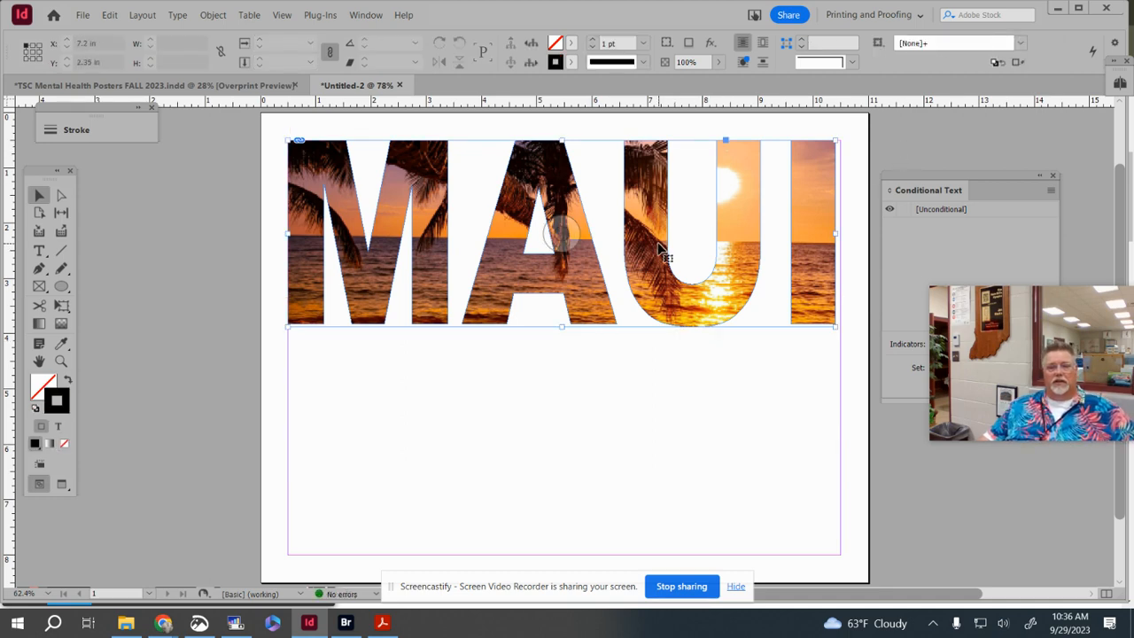
pyautogui.click(710, 42)
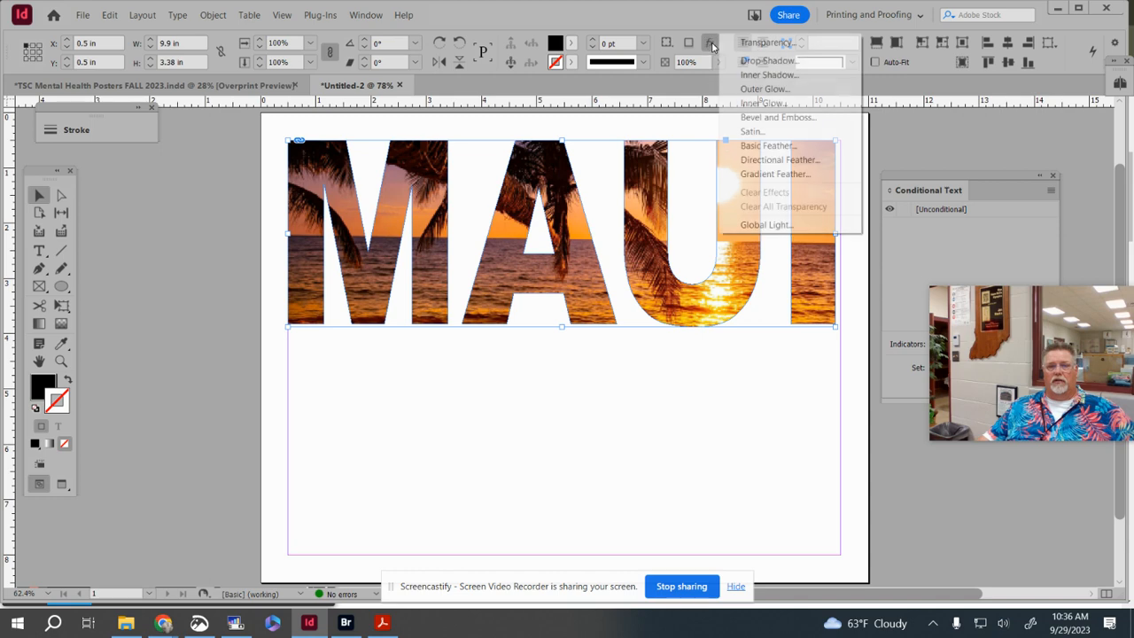
pyautogui.click(753, 60)
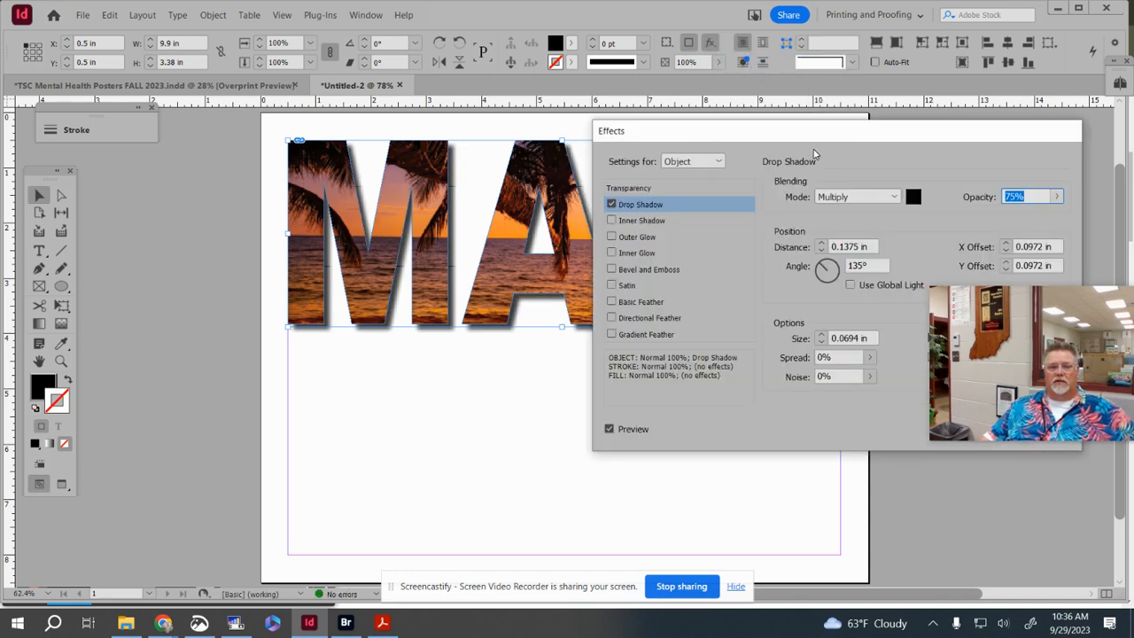
pyautogui.moveTo(807, 142); pyautogui.dragTo(336, 308)
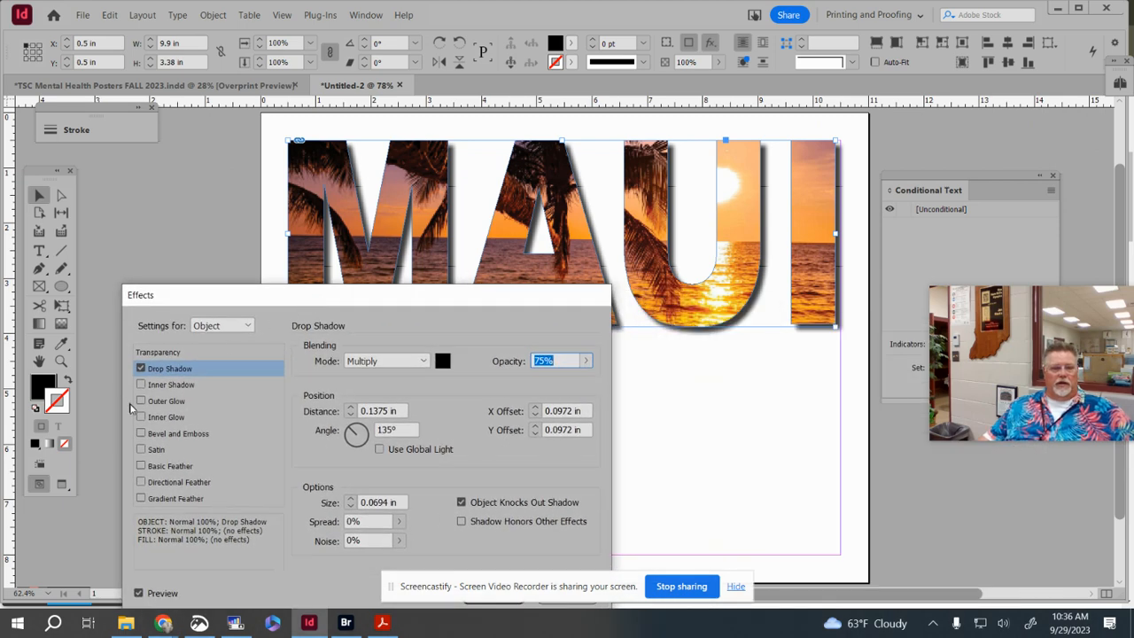
pyautogui.click(142, 433)
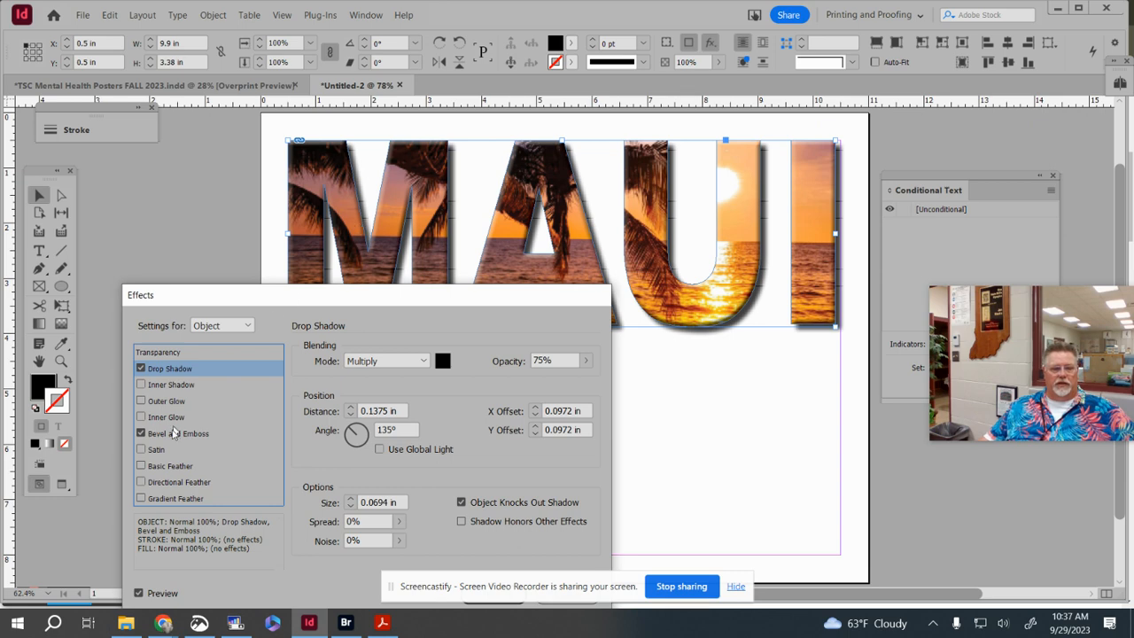
# Step: Try a Basic Feather on MAUI and remove it, and replace the Drop Shadow with an Outer Glow
pyautogui.click(163, 469)
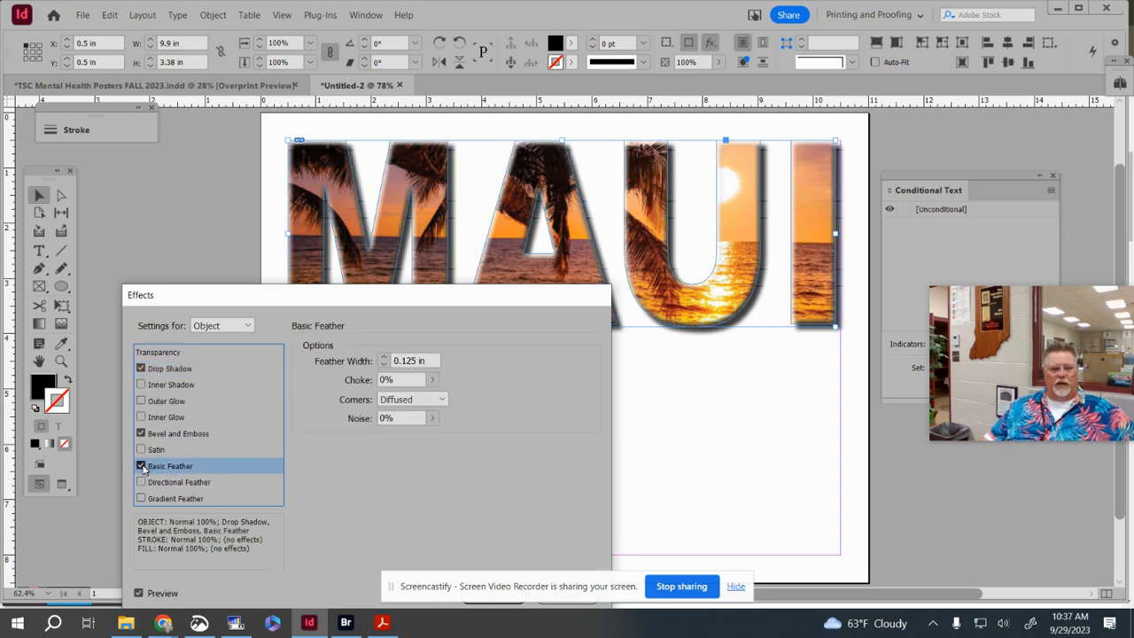
pyautogui.click(141, 466)
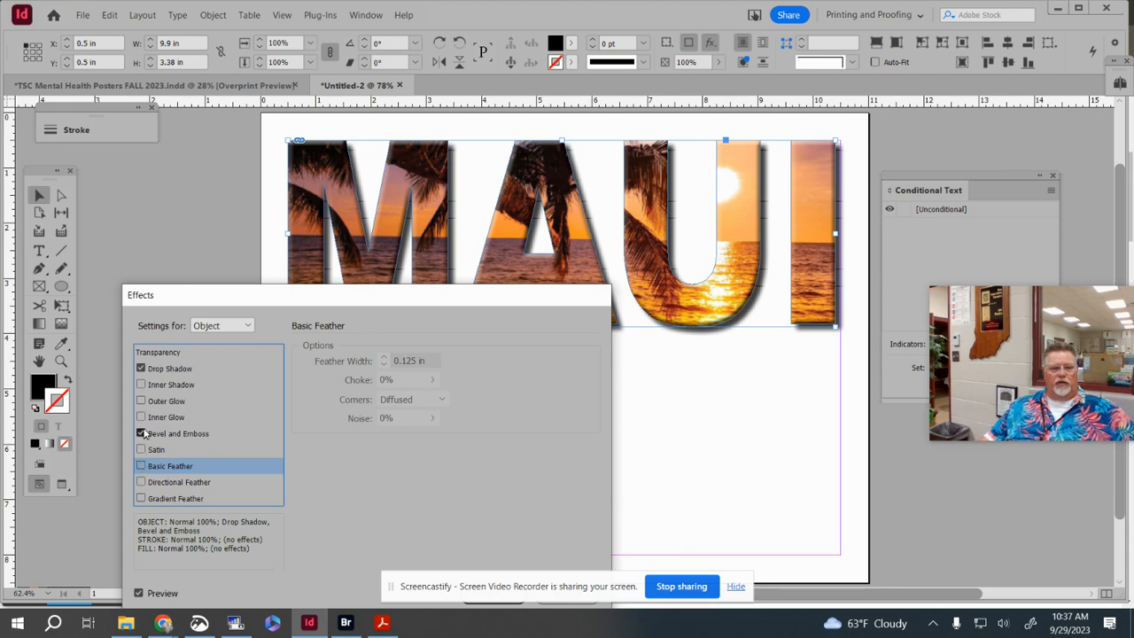
pyautogui.click(141, 402)
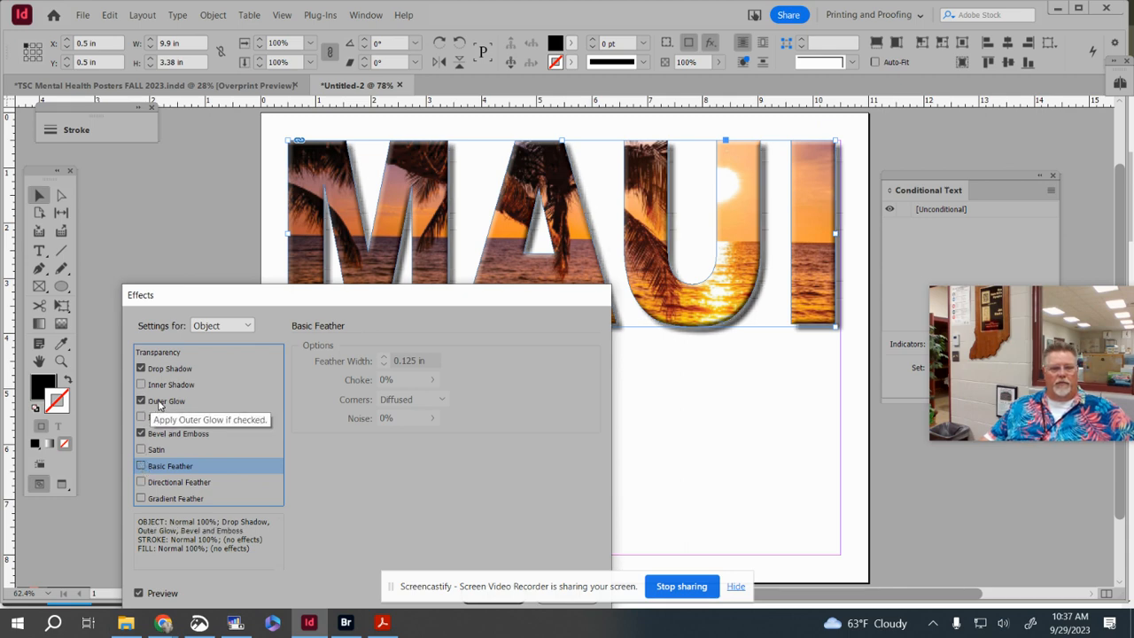
pyautogui.click(142, 368)
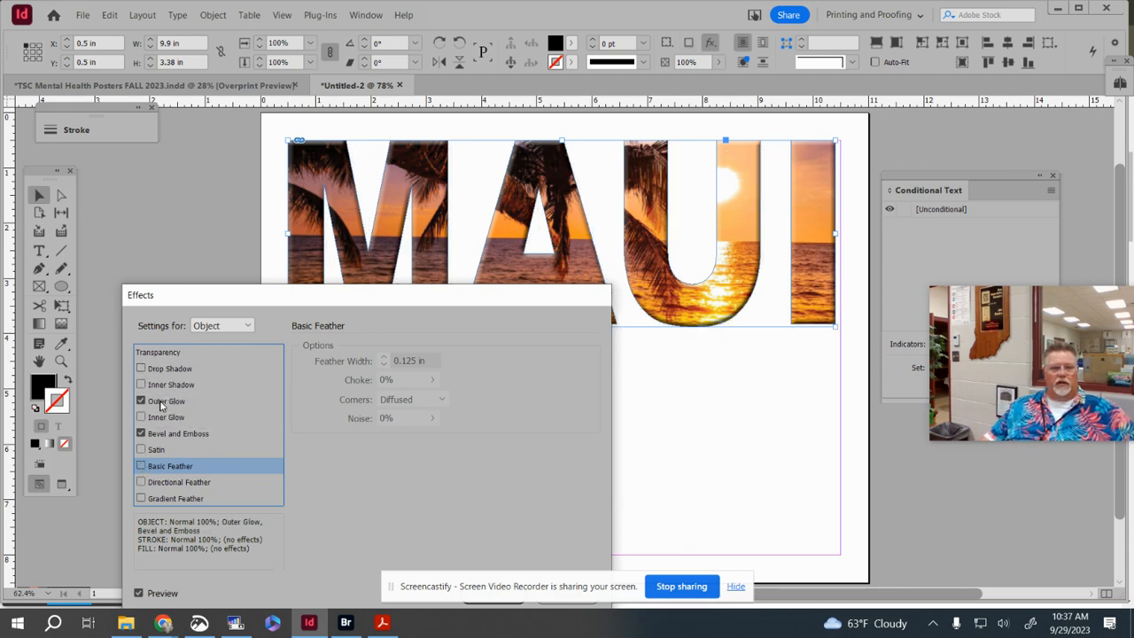
# Step: Set the Outer Glow's blending mode to Normal and its color to the red swatch C=15 M=100 Y=100 K=0
pyautogui.click(164, 401)
pyautogui.click(407, 361)
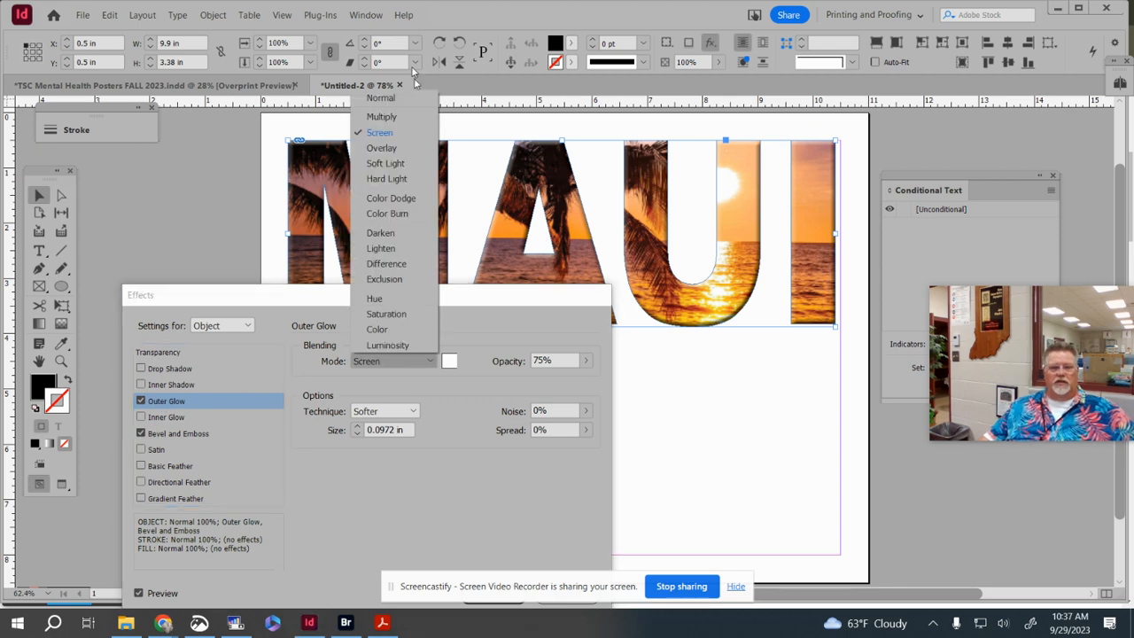
pyautogui.click(395, 101)
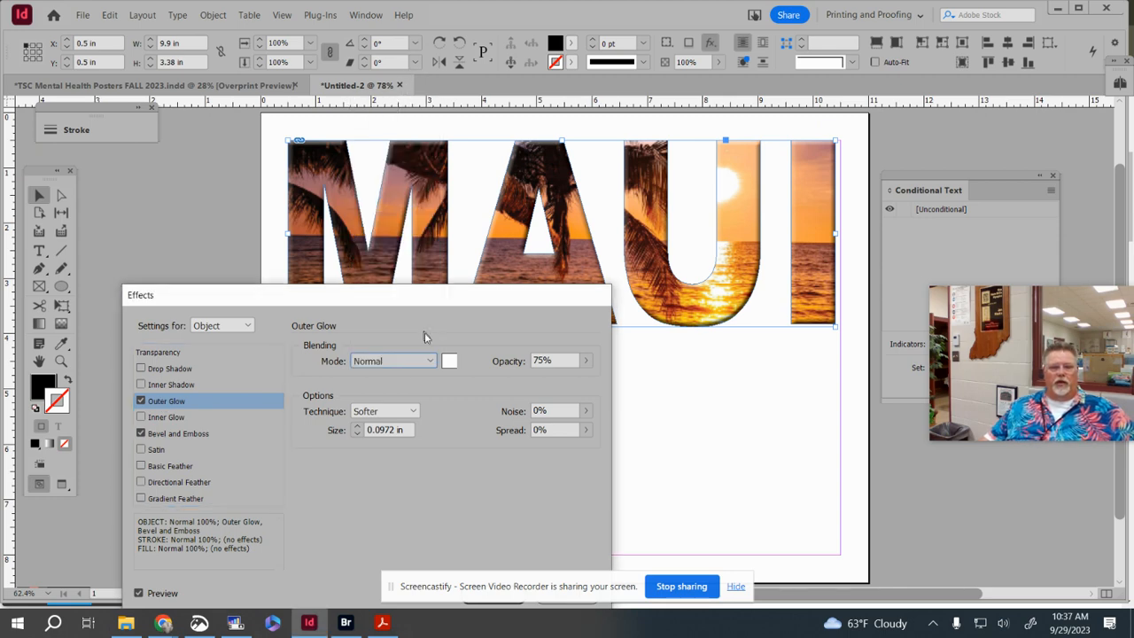
pyautogui.click(449, 363)
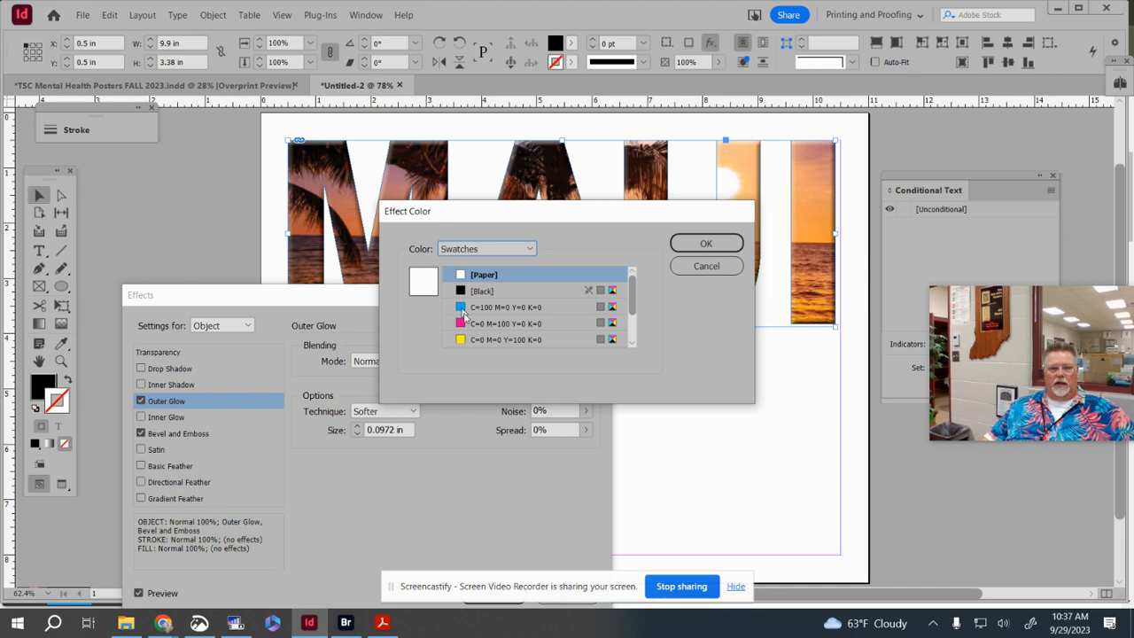
pyautogui.scroll(-1, 532, 327)
pyautogui.click(505, 323)
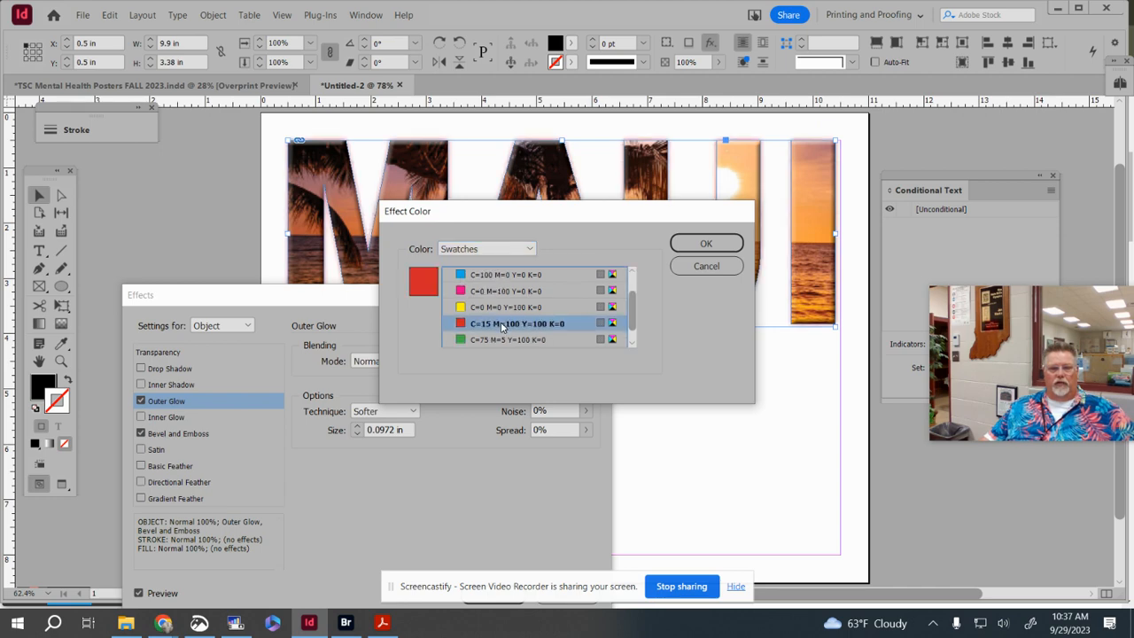
pyautogui.click(700, 244)
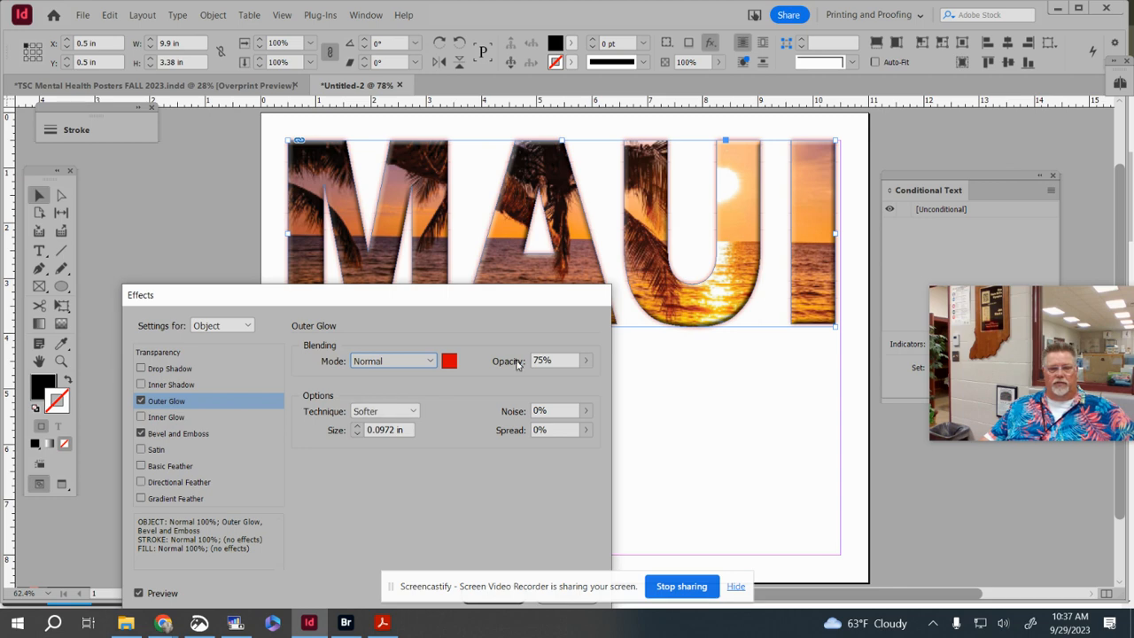
# Step: Set the Outer Glow to the Precise technique with a 0.3125 in size, and apply the effects to MAUI
pyautogui.click(358, 427)
pyautogui.click(358, 426)
pyautogui.click(358, 426)
pyautogui.click(358, 426)
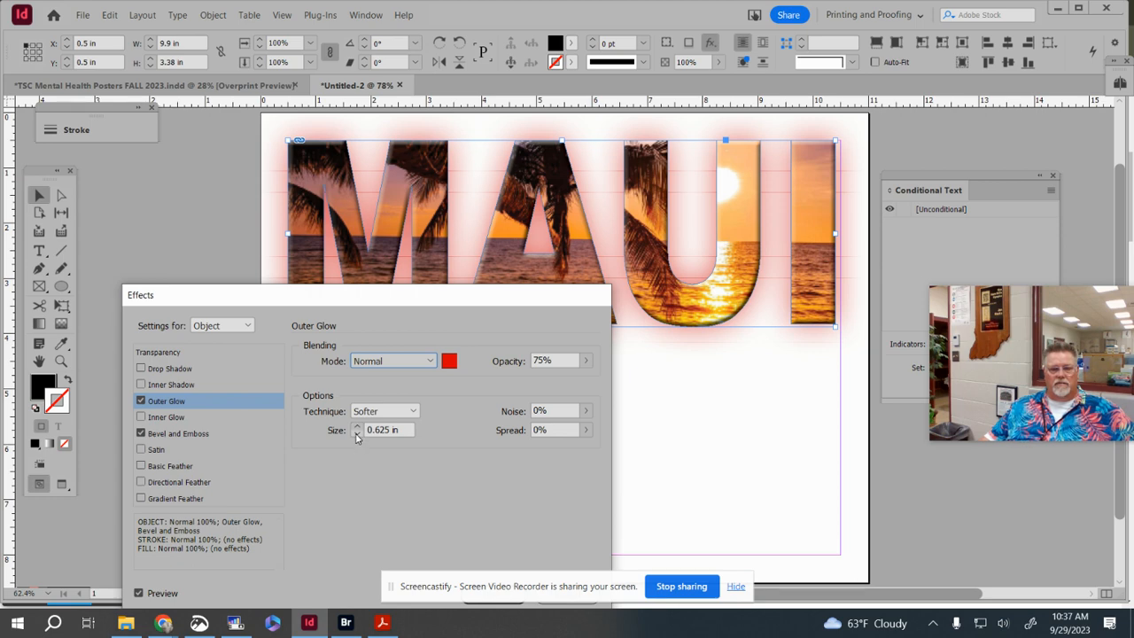
pyautogui.click(357, 434)
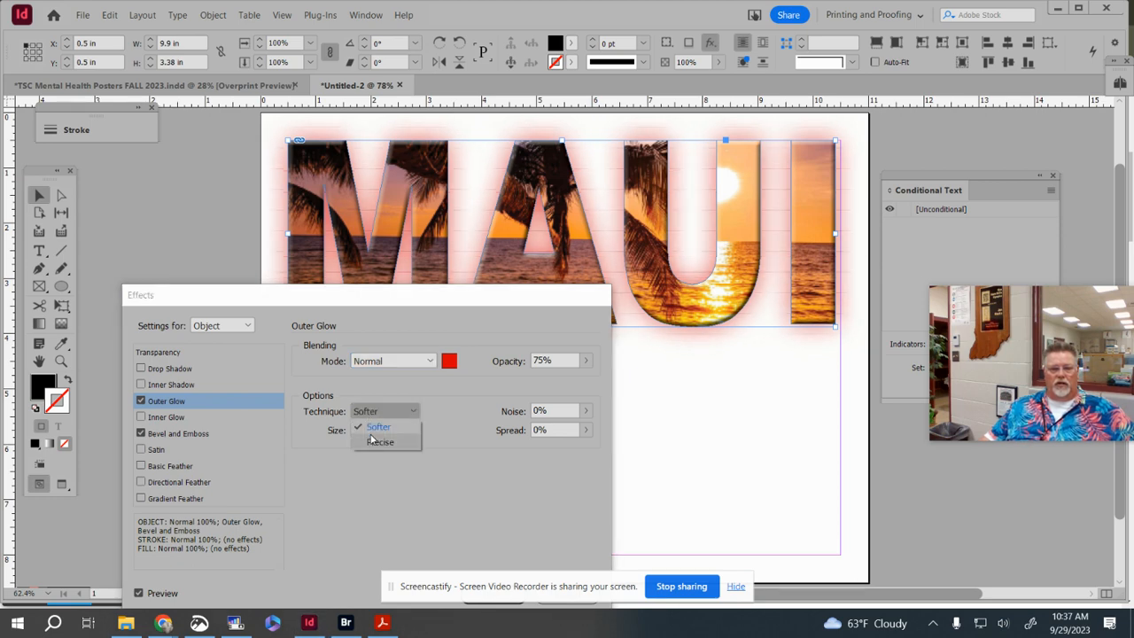
pyautogui.click(371, 443)
pyautogui.click(357, 435)
pyautogui.click(357, 434)
pyautogui.click(357, 434)
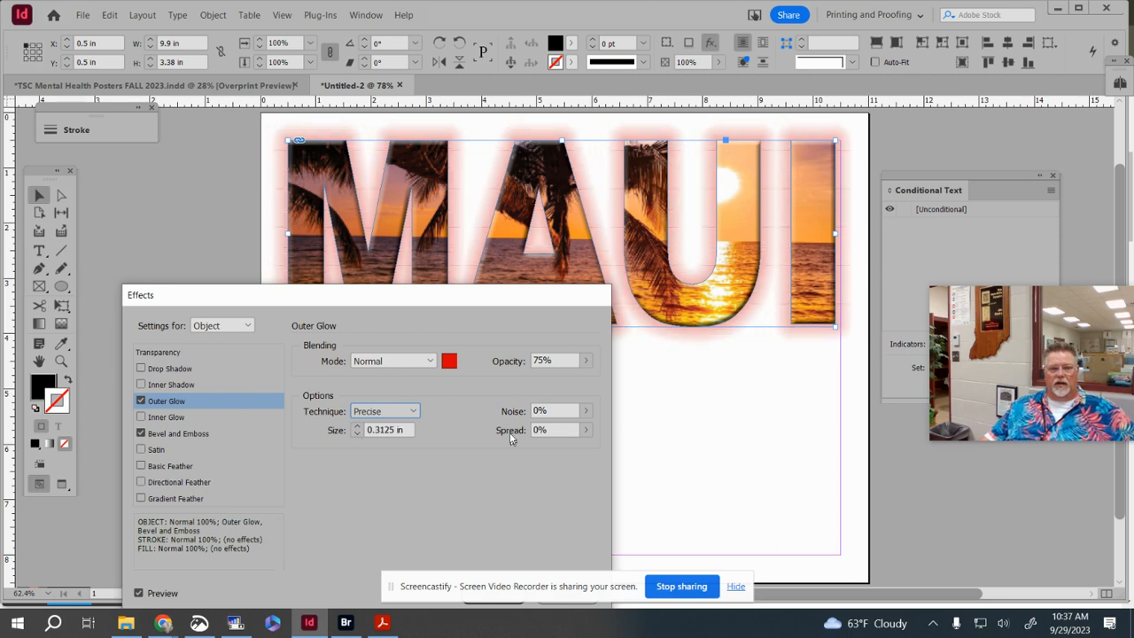
pyautogui.moveTo(488, 306); pyautogui.dragTo(486, 192)
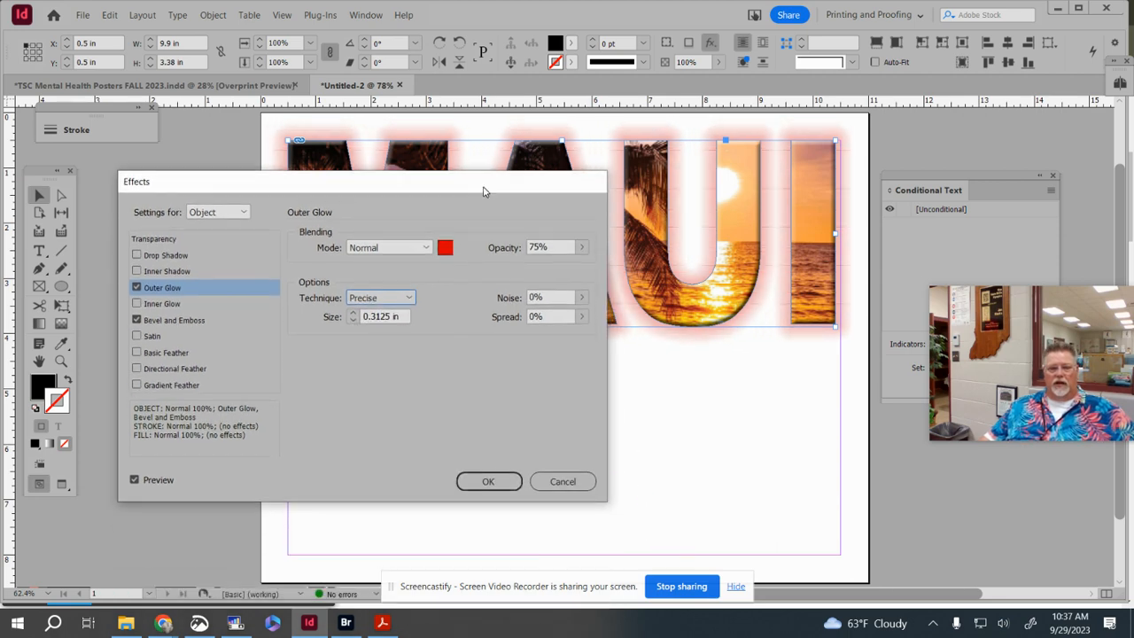
pyautogui.click(487, 480)
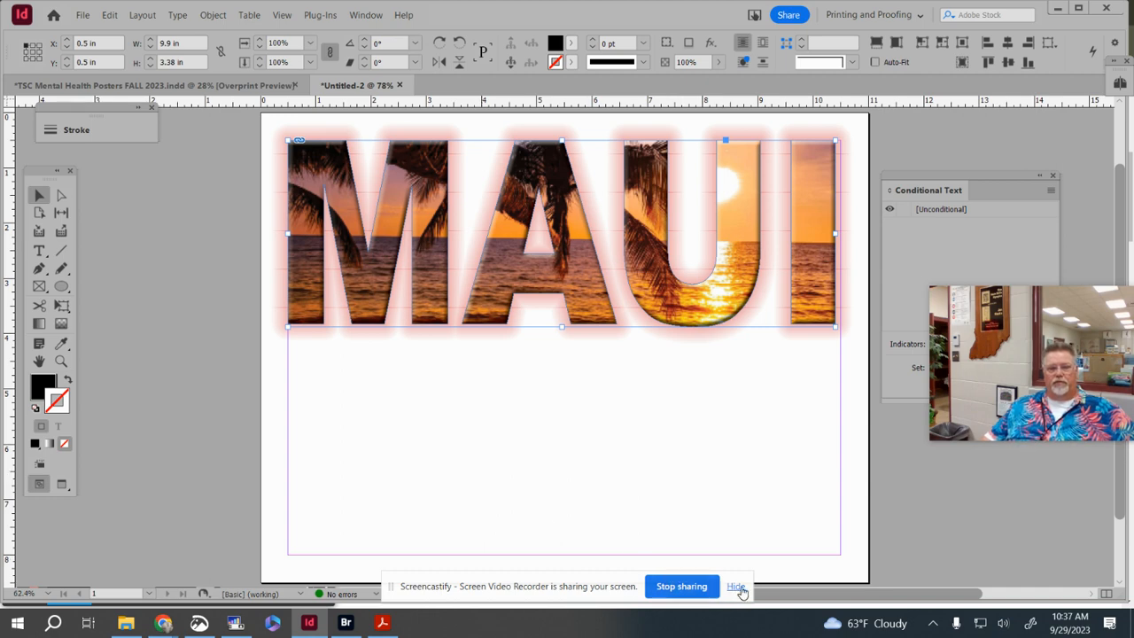
pyautogui.click(740, 483)
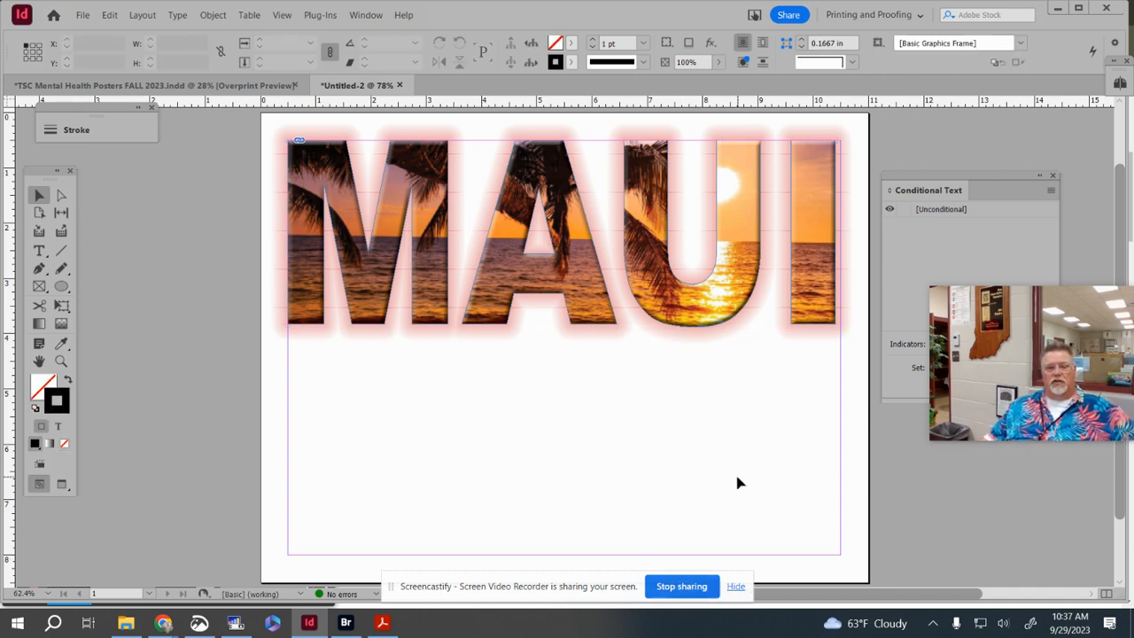
# Step: Add a text frame with the letter T below MAUI at the left margin and shrink it to about 1.24 x 1.34 in
pyautogui.click(39, 250)
pyautogui.moveTo(287, 379); pyautogui.dragTo(394, 544)
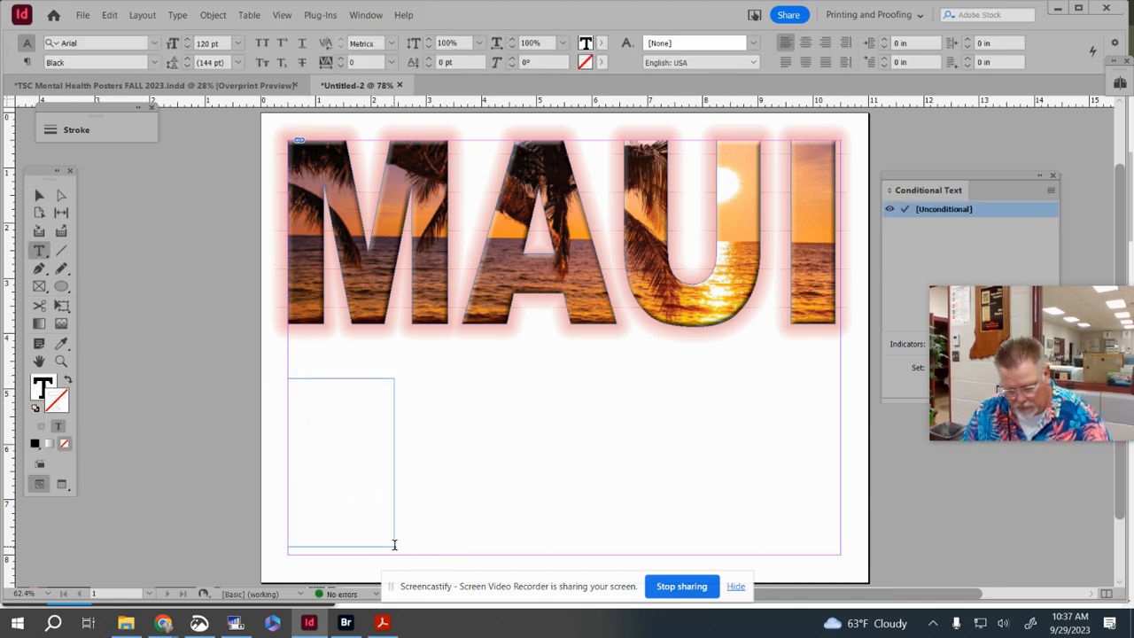
pyautogui.write('T')
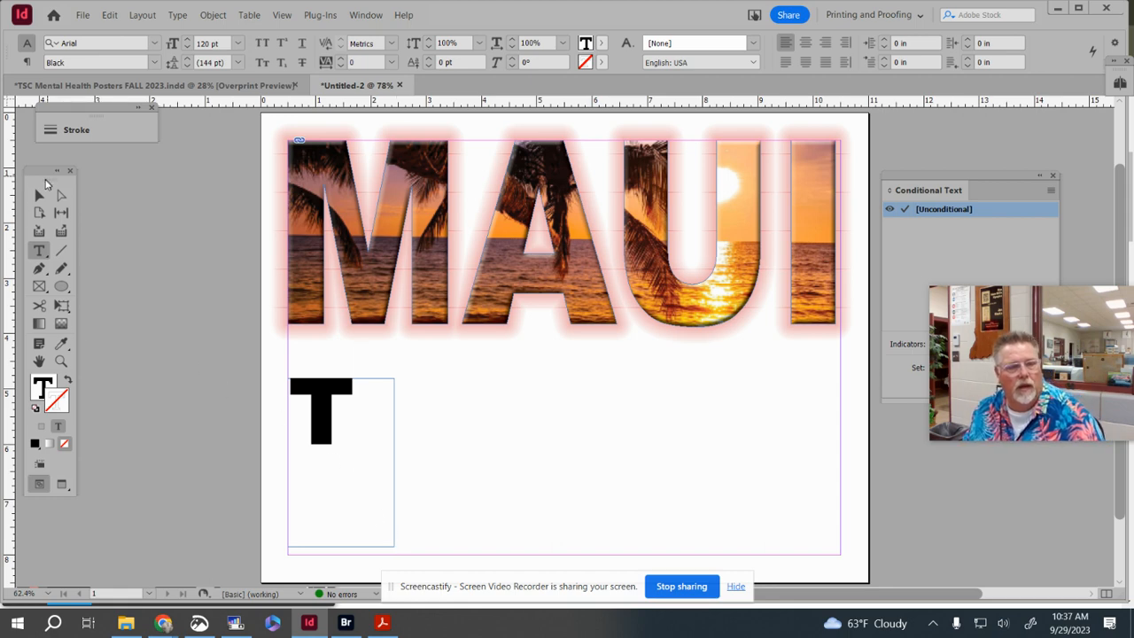
pyautogui.click(39, 194)
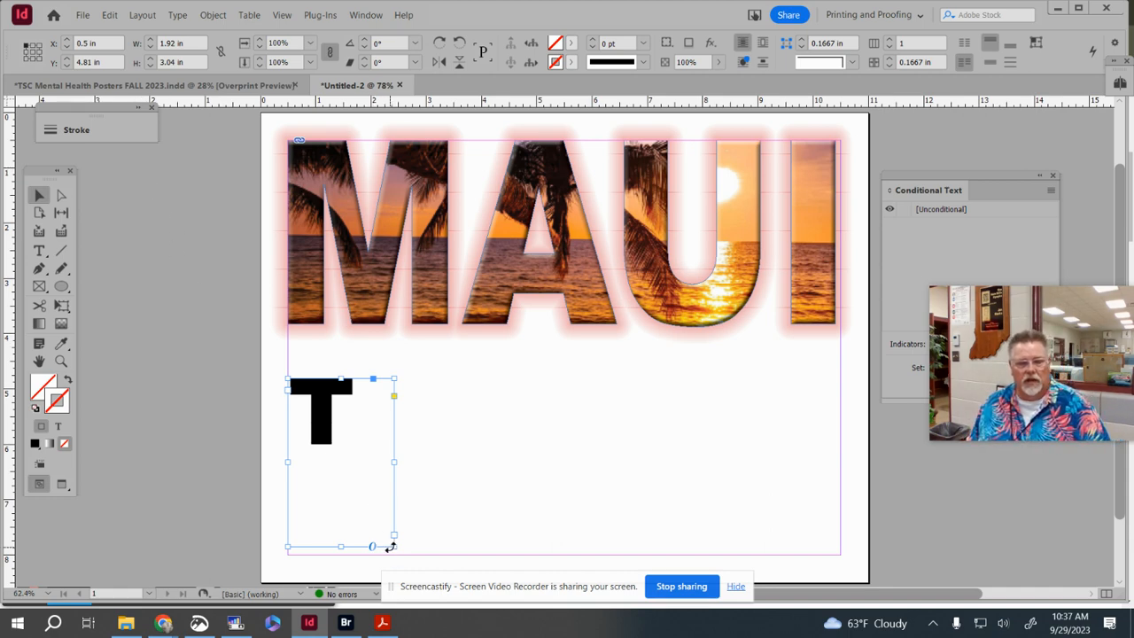
pyautogui.moveTo(393, 545); pyautogui.dragTo(355, 453)
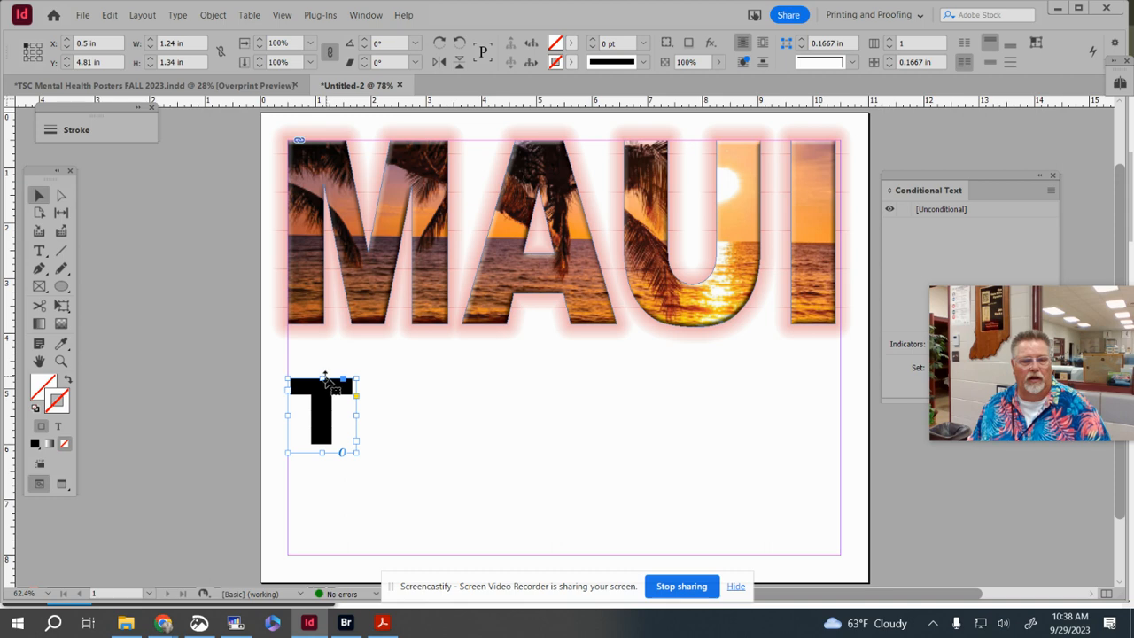
# Step: Change the font of the letter T below MAUI to Barricada Pro
pyautogui.tripleClick(325, 401)
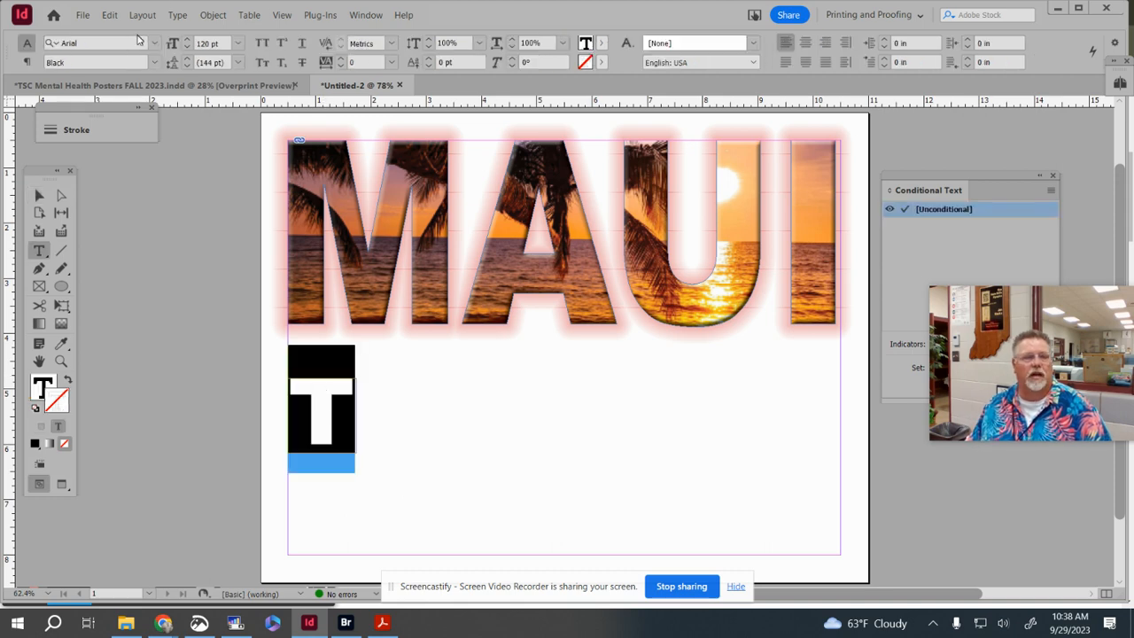
pyautogui.click(153, 43)
pyautogui.scroll(-3, 260, 602)
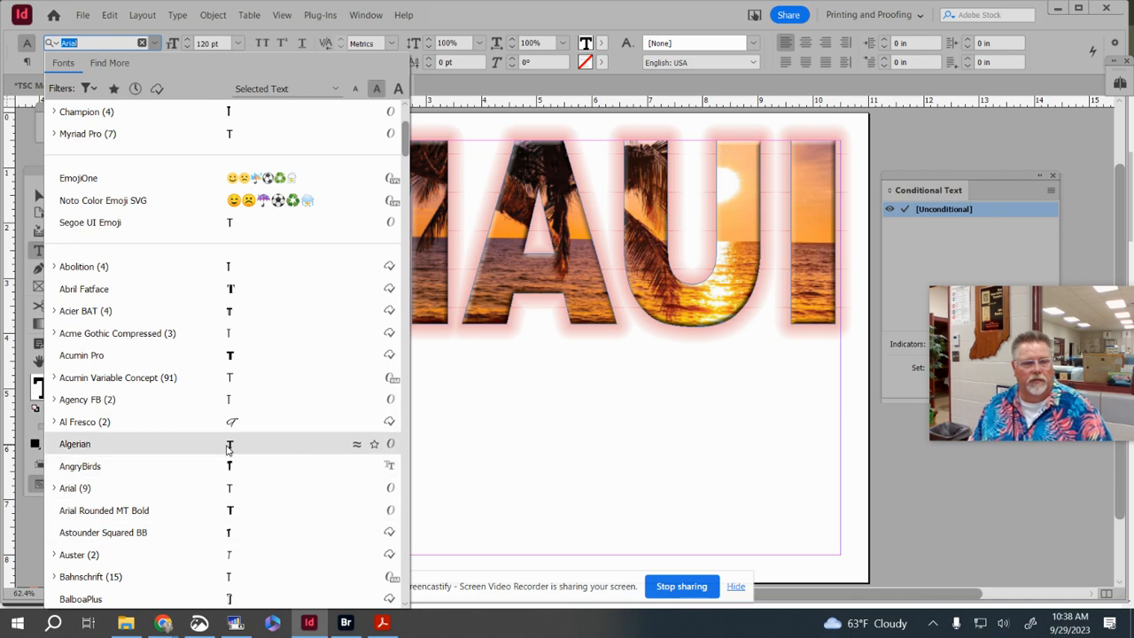
pyautogui.scroll(-5, 227, 448)
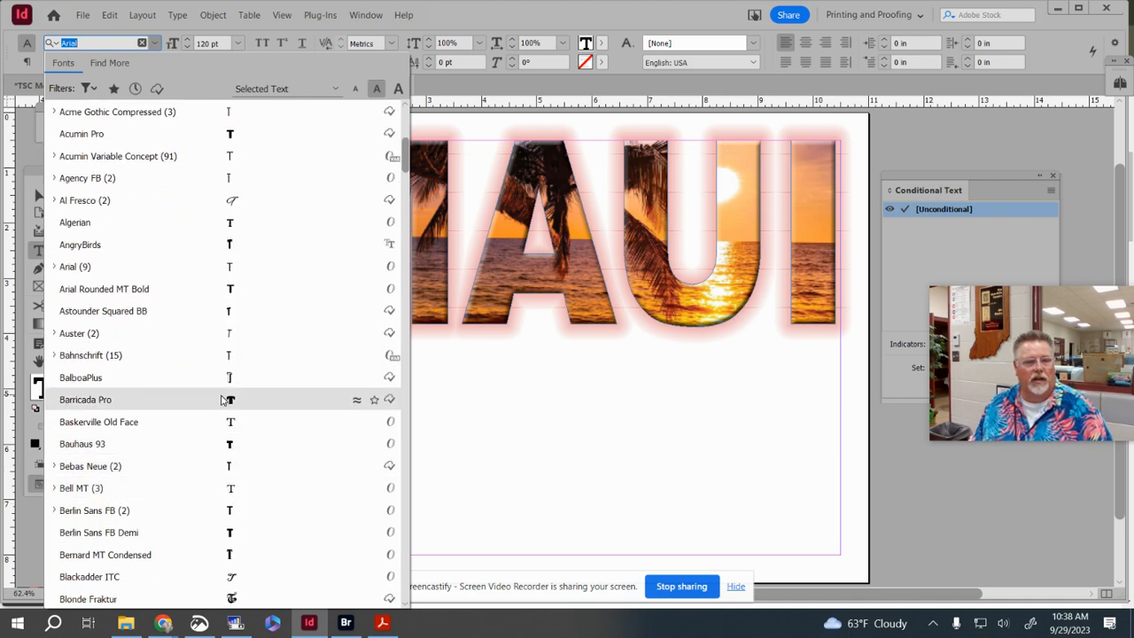
pyautogui.click(223, 400)
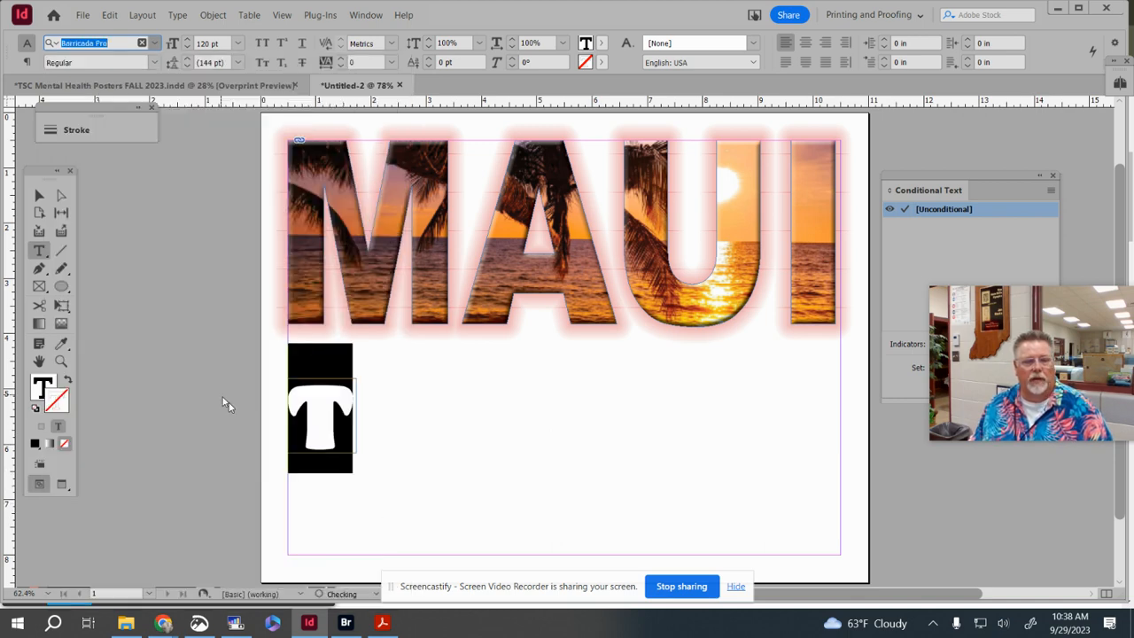
# Step: Convert the T text frame to outlines and deselect it
pyautogui.click(38, 201)
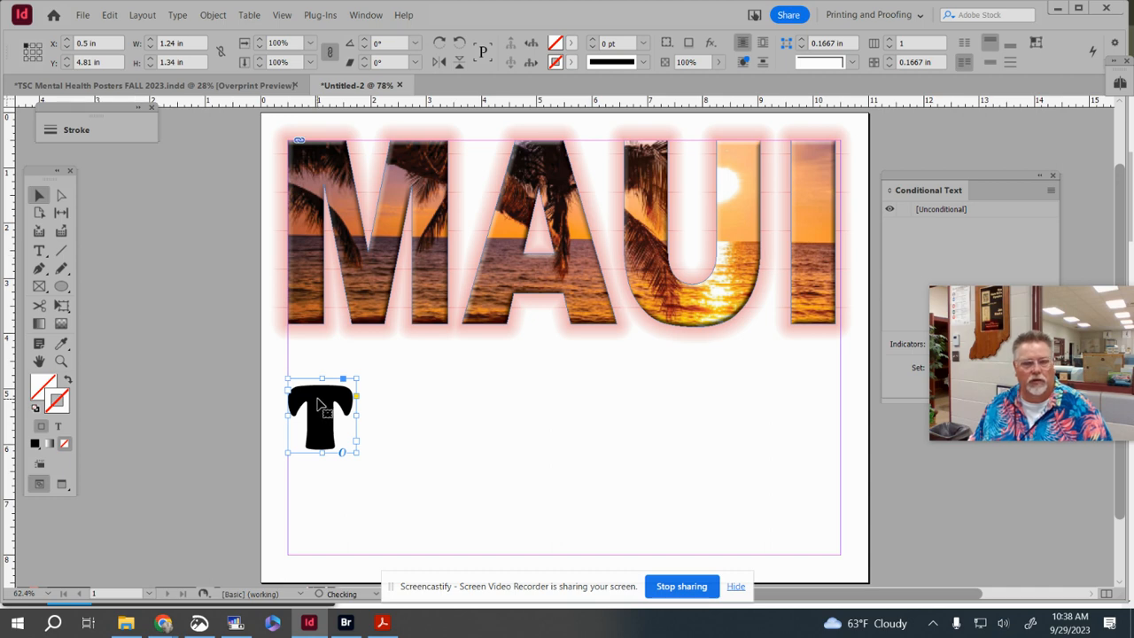
pyautogui.rightClick(319, 405)
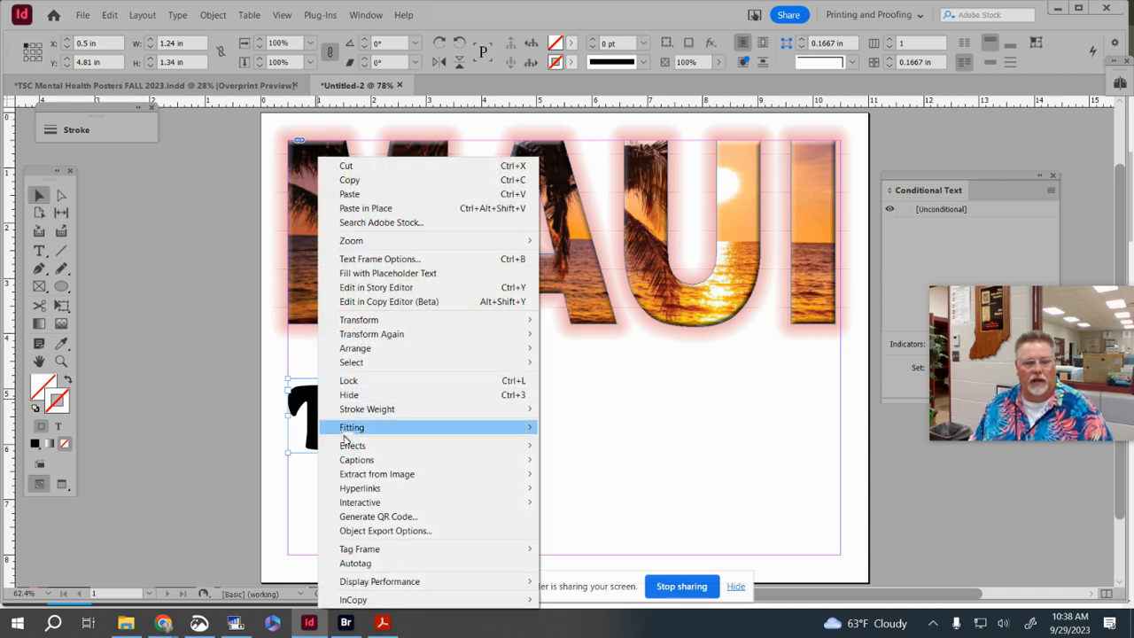
pyautogui.moveTo(386, 364)
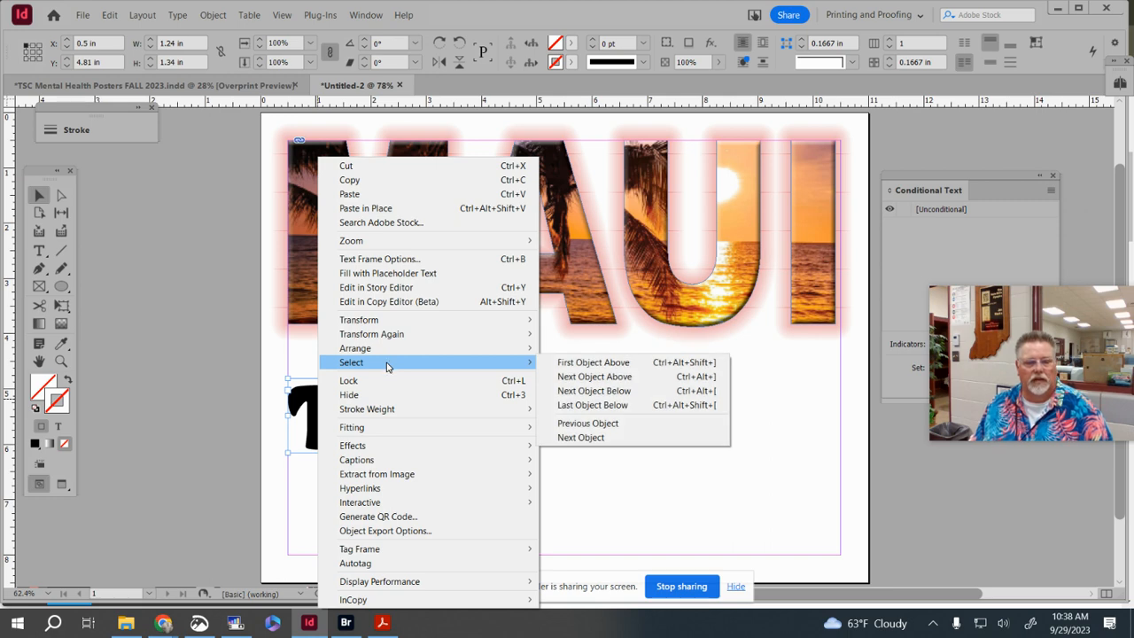
pyautogui.click(179, 16)
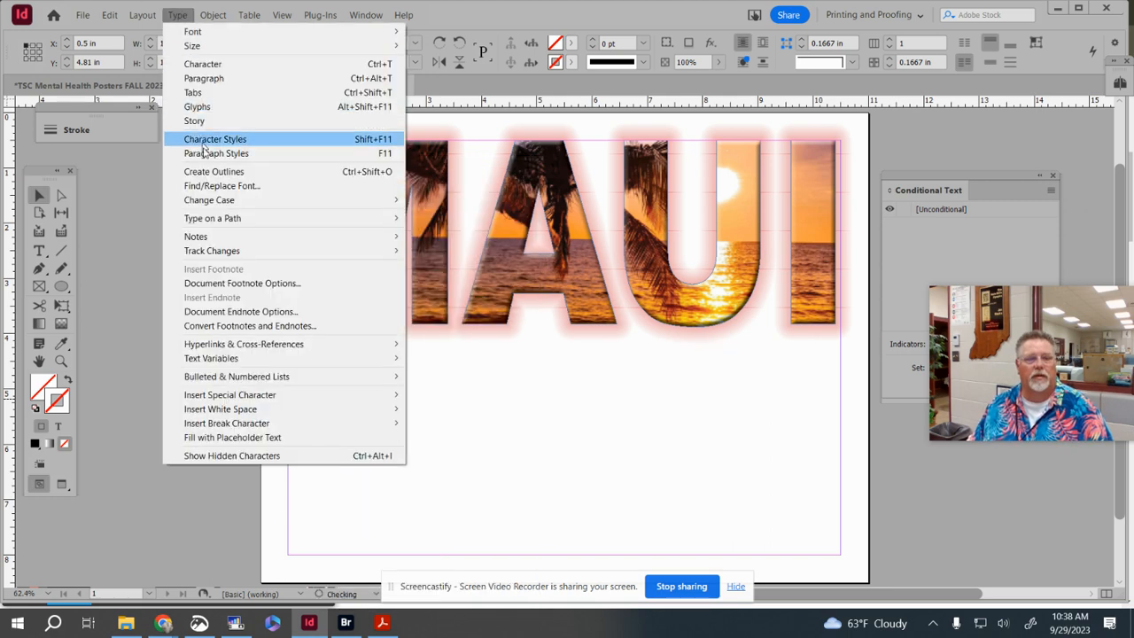
pyautogui.click(211, 172)
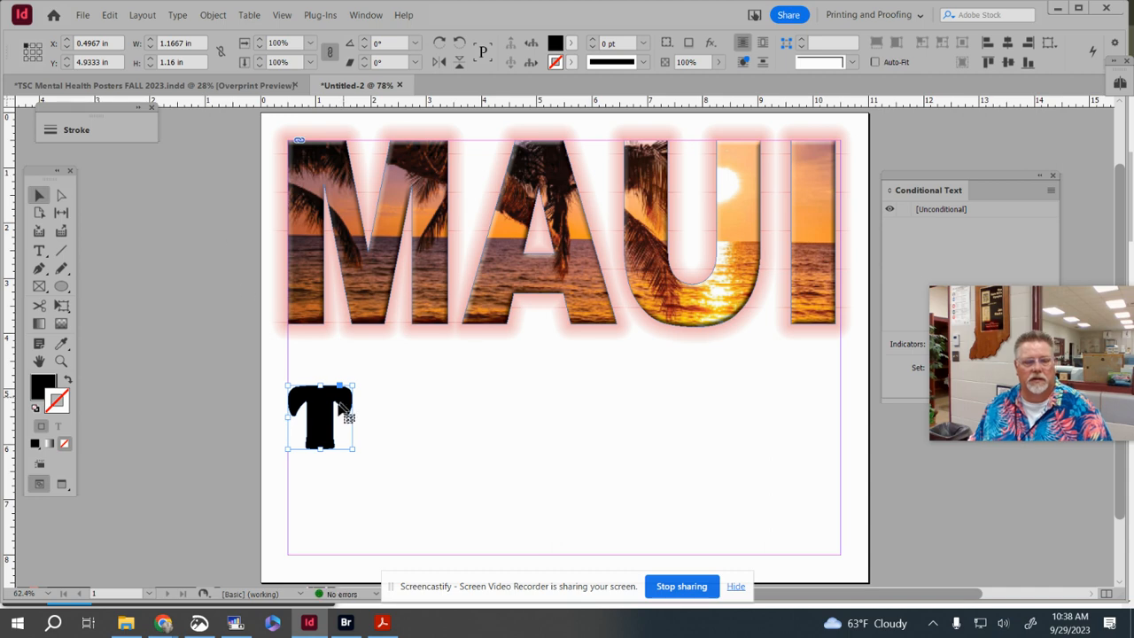
pyautogui.click(190, 343)
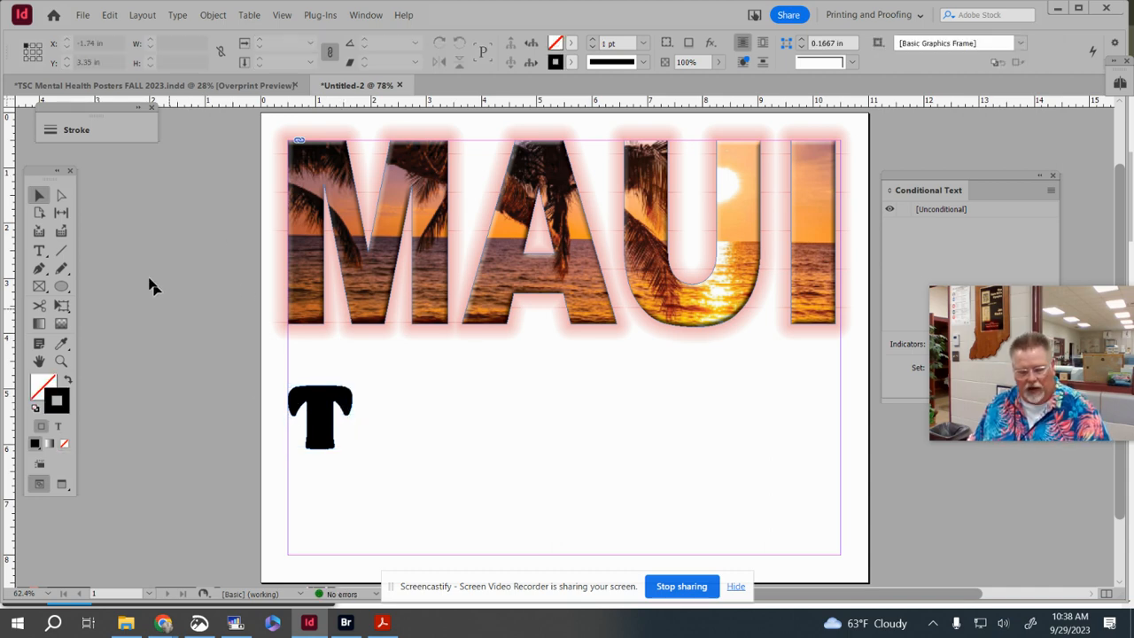
# Step: Start placing an image and open the personal photos and videos subfolder on the 2TB F: drive
pyautogui.click(83, 15)
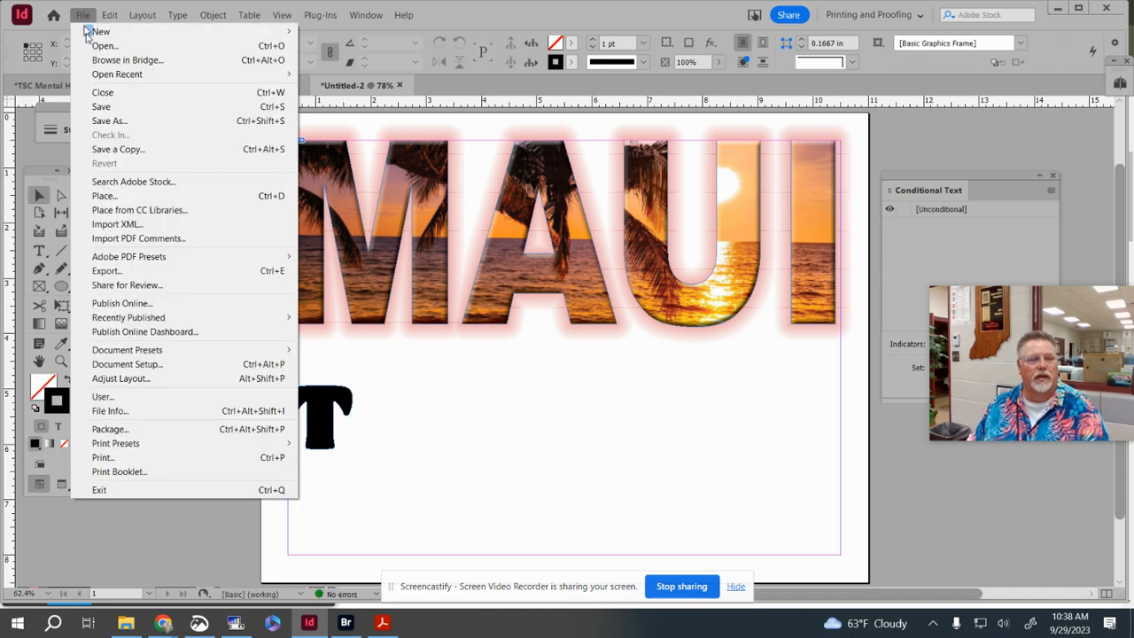
pyautogui.click(138, 195)
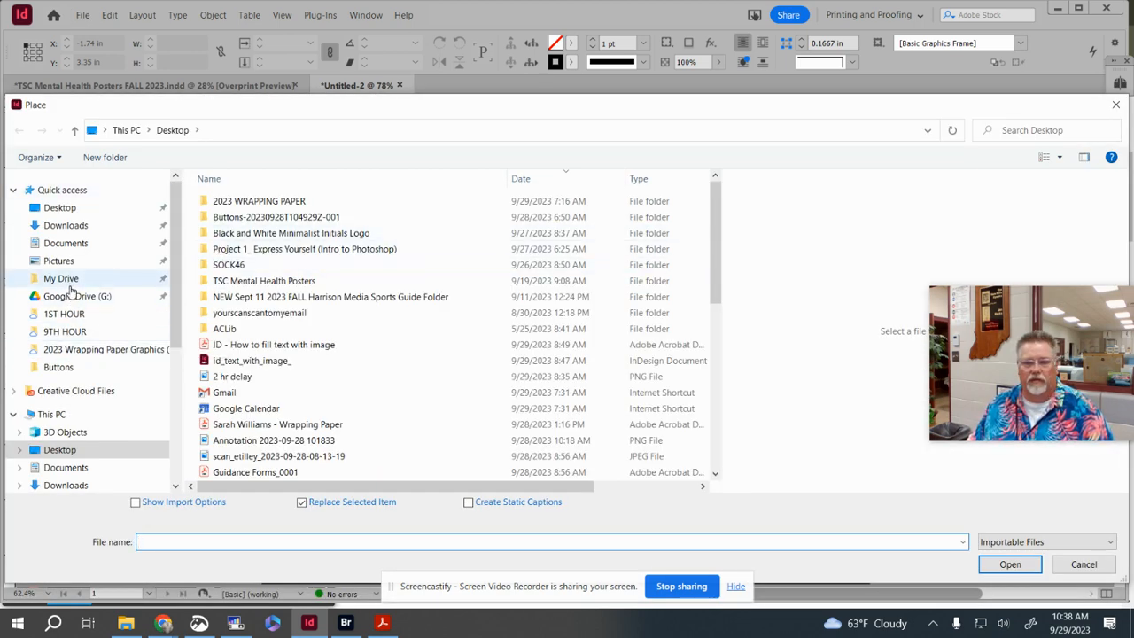
pyautogui.scroll(-4, 84, 331)
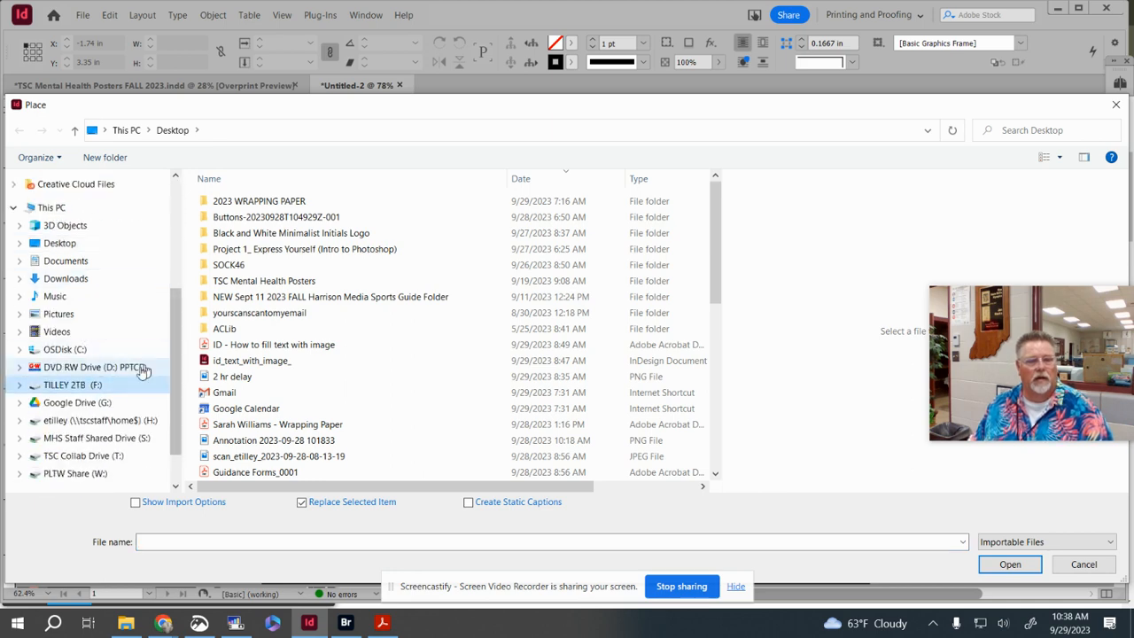
pyautogui.click(116, 383)
pyautogui.scroll(-5, 304, 310)
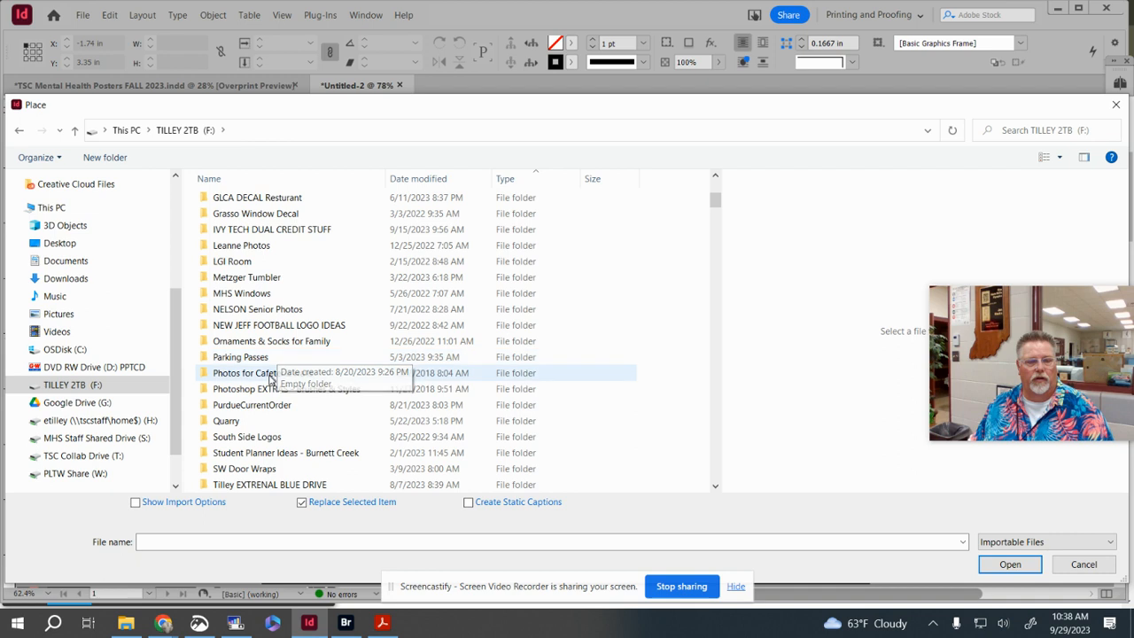
pyautogui.scroll(-3, 266, 388)
pyautogui.scroll(-1, 263, 389)
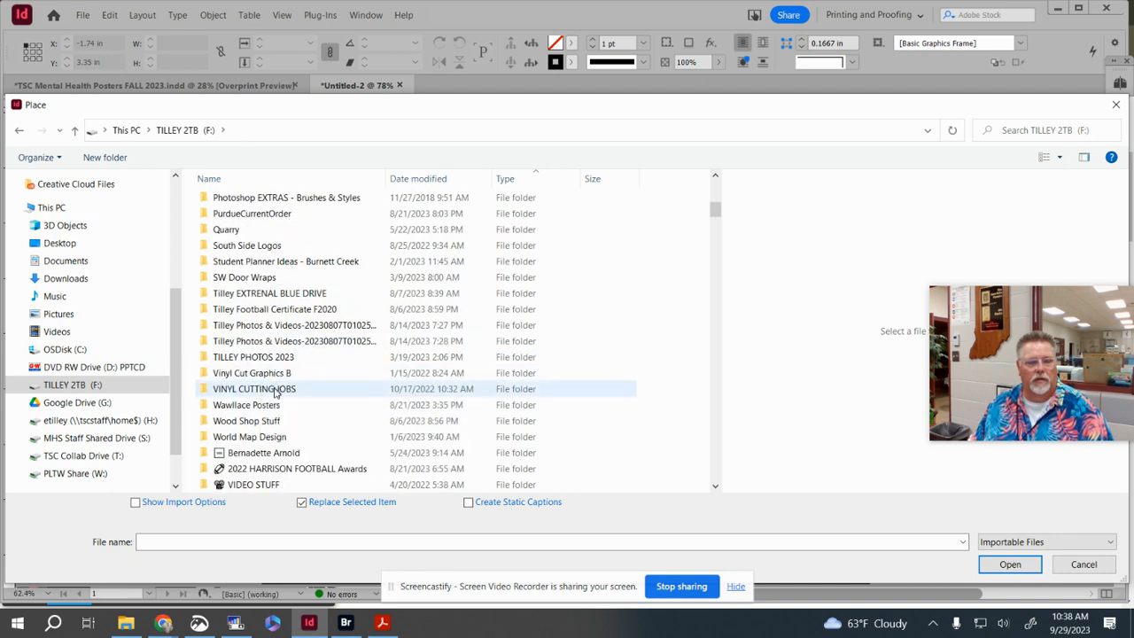
pyautogui.doubleClick(263, 329)
pyautogui.doubleClick(245, 203)
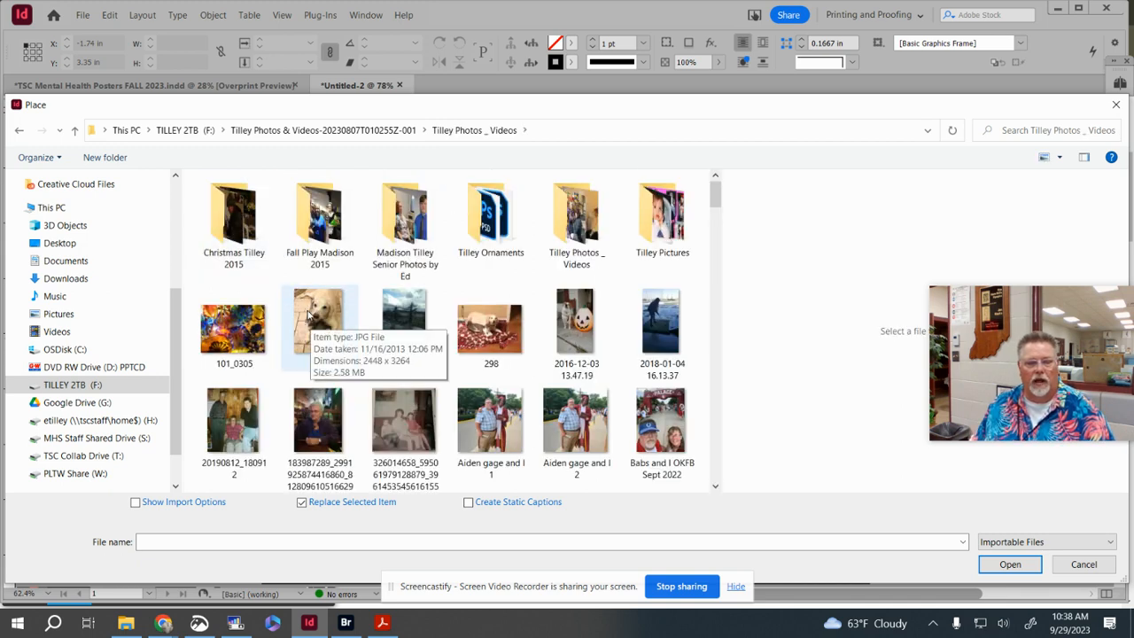
# Step: Try placing dog photo 253 directly on the page over the T, and undo the placement
pyautogui.doubleClick(309, 315)
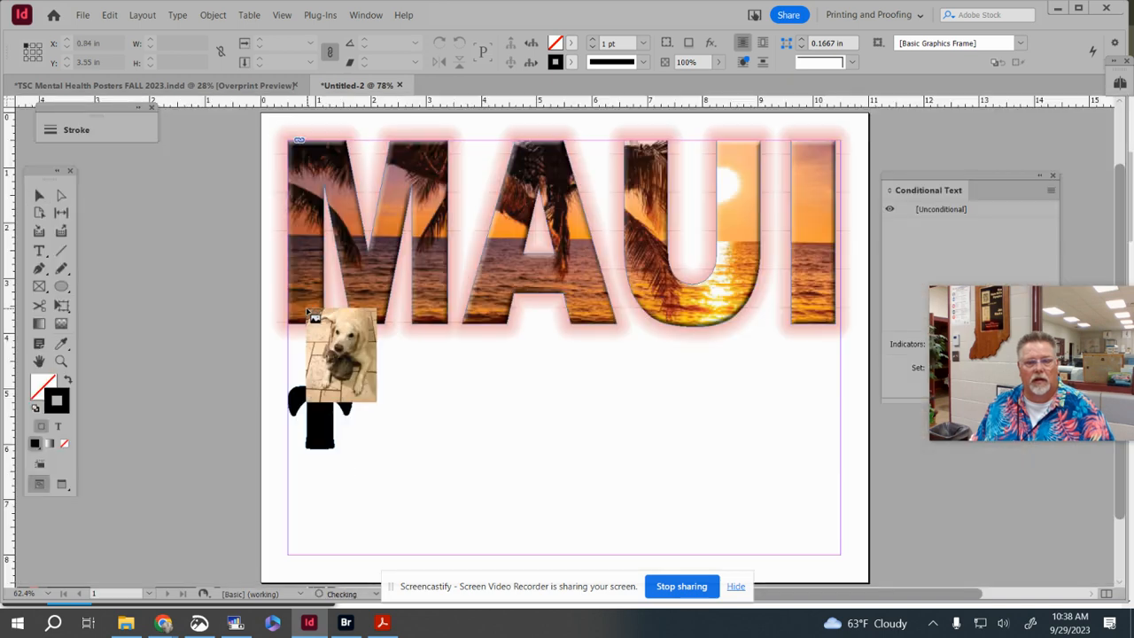
pyautogui.click(289, 381)
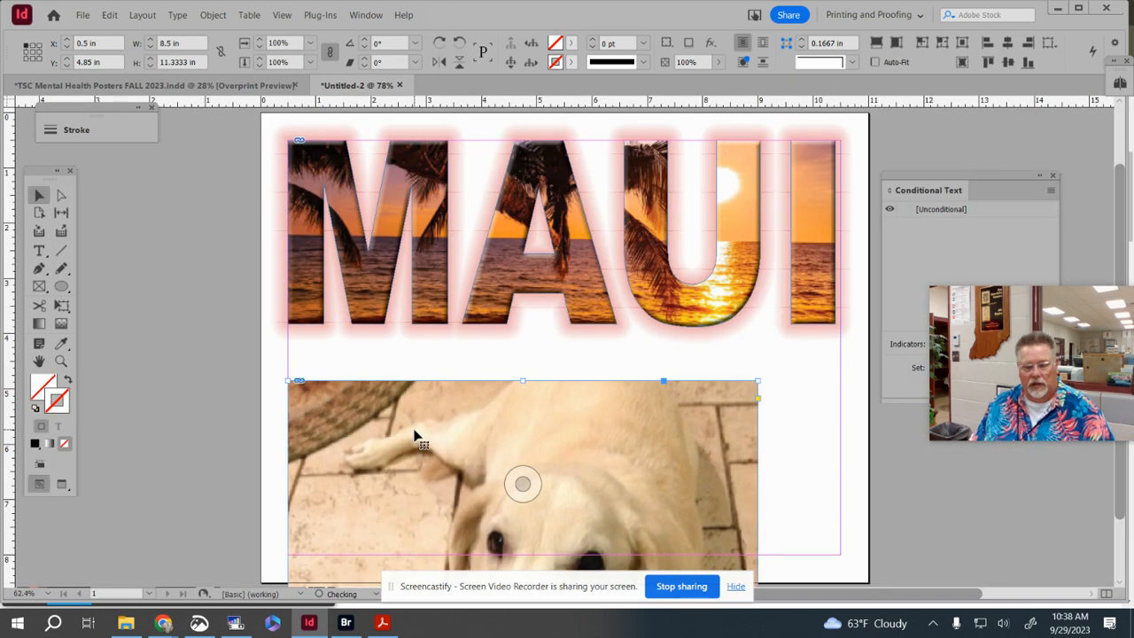
pyautogui.hotkey('ctrl', 'z')
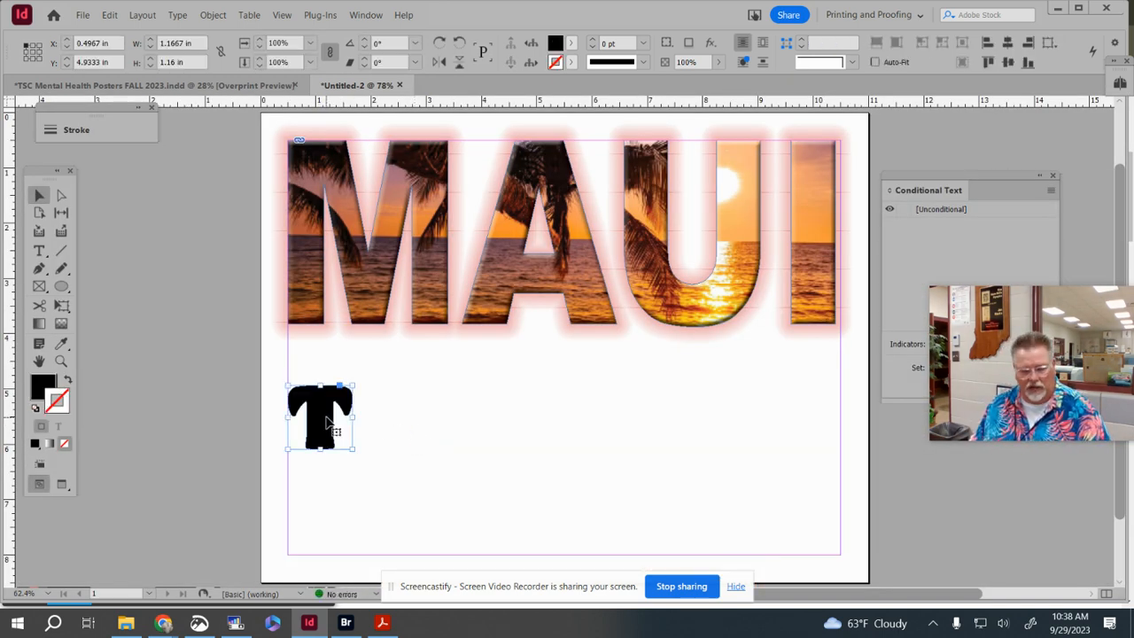
# Step: Place dog photo 253 inside the outlined T and select the photo within it
pyautogui.hotkey('ctrl', 'd')
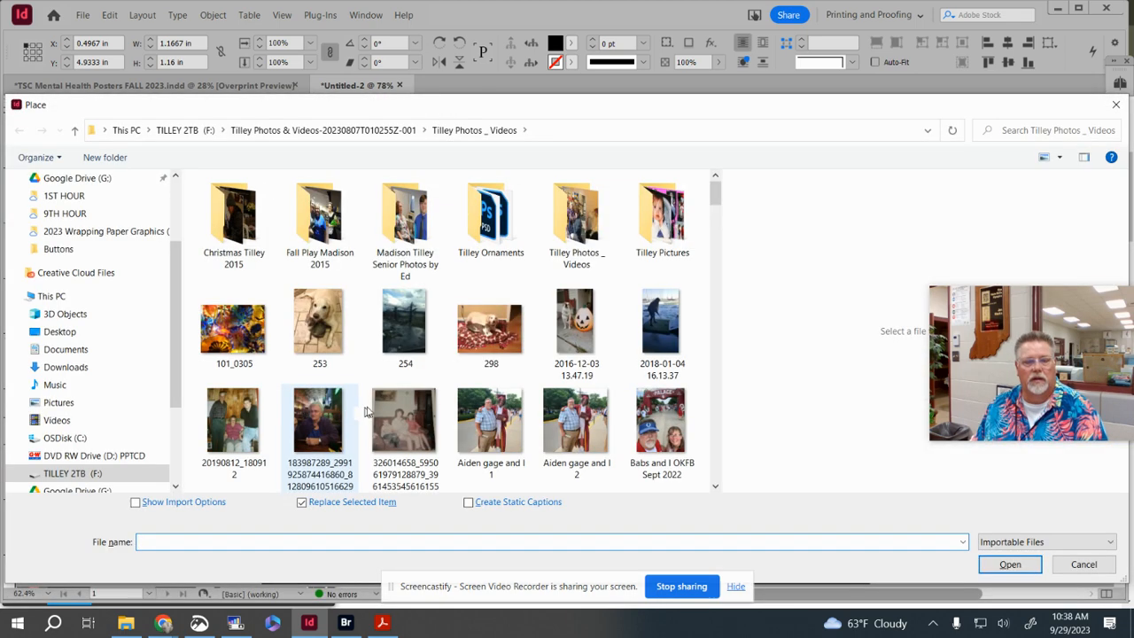
pyautogui.doubleClick(312, 328)
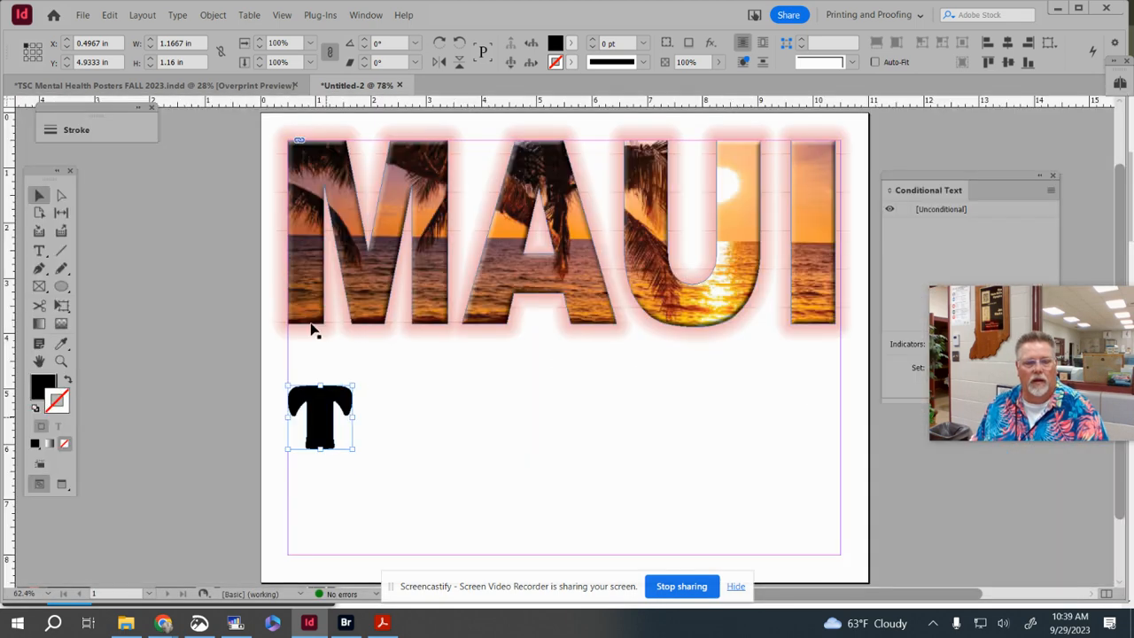
pyautogui.click(319, 414)
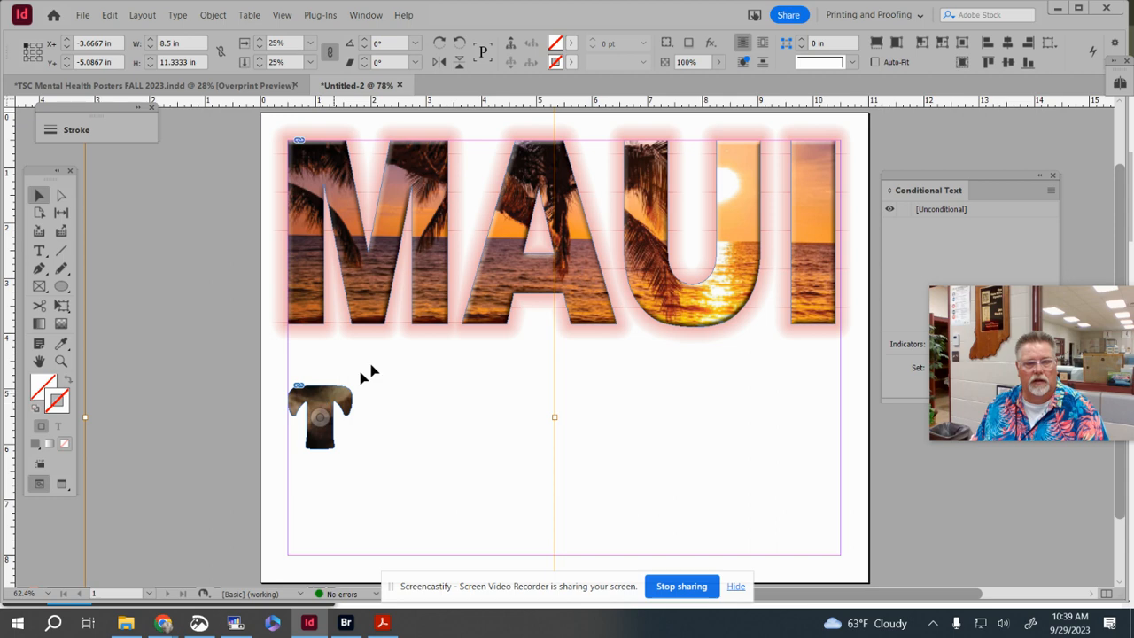
# Step: Shrink the dog photo inside the T to about 3.34 x 6.41 in
pyautogui.scroll(-1, 498, 381)
pyautogui.scroll(2, 500, 402)
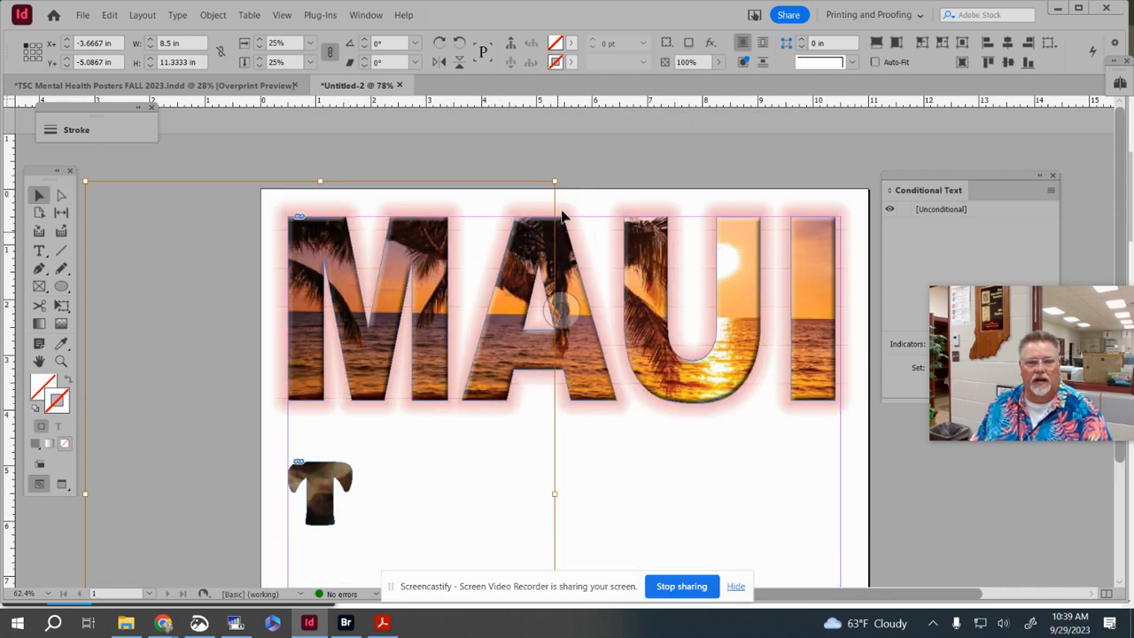
pyautogui.moveTo(553, 181); pyautogui.dragTo(365, 410)
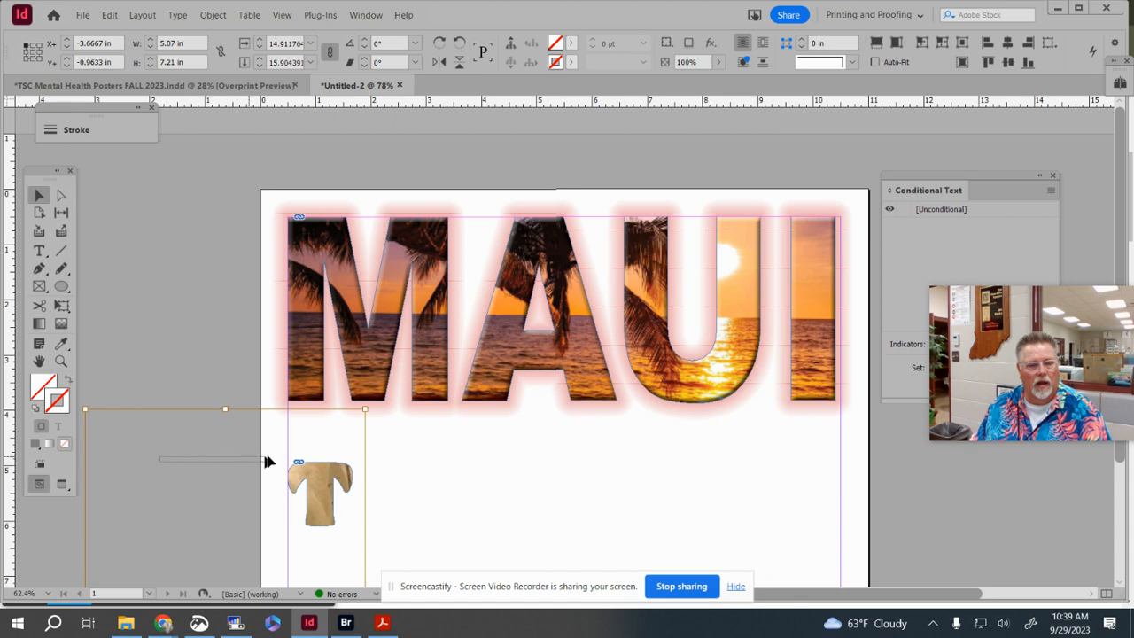
pyautogui.click(257, 462)
pyautogui.click(321, 483)
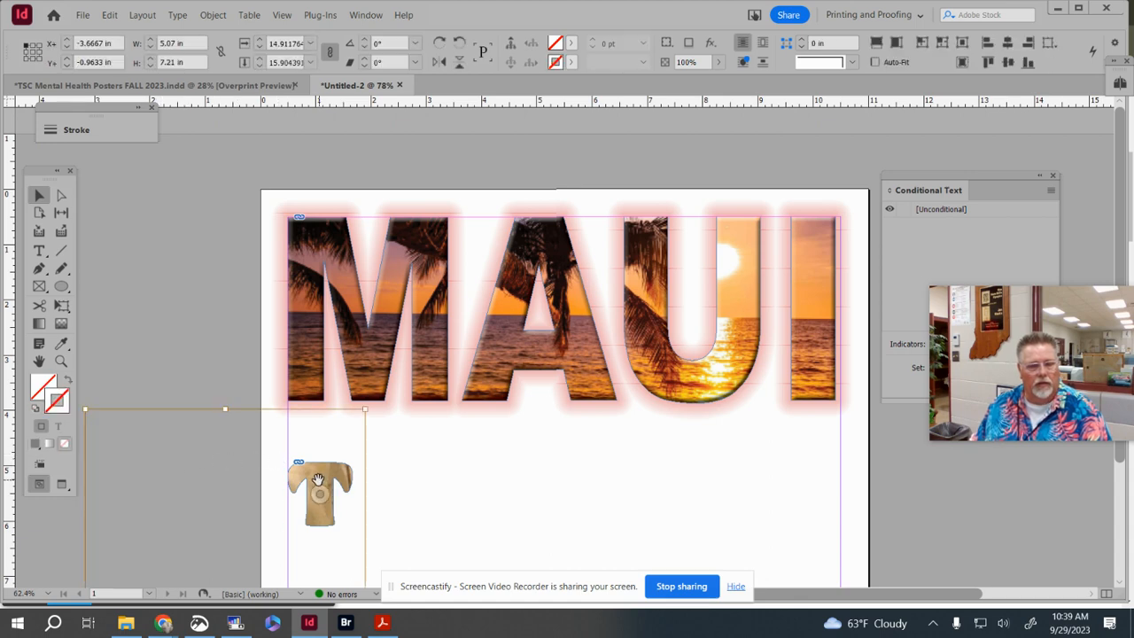
pyautogui.click(268, 462)
pyautogui.click(313, 473)
pyautogui.moveTo(86, 407); pyautogui.dragTo(181, 455)
# Step: Shrink the dog photo further to about 2.02 x 4 in and reposition it so the dog's face sits within the T
pyautogui.scroll(-3, 314, 500)
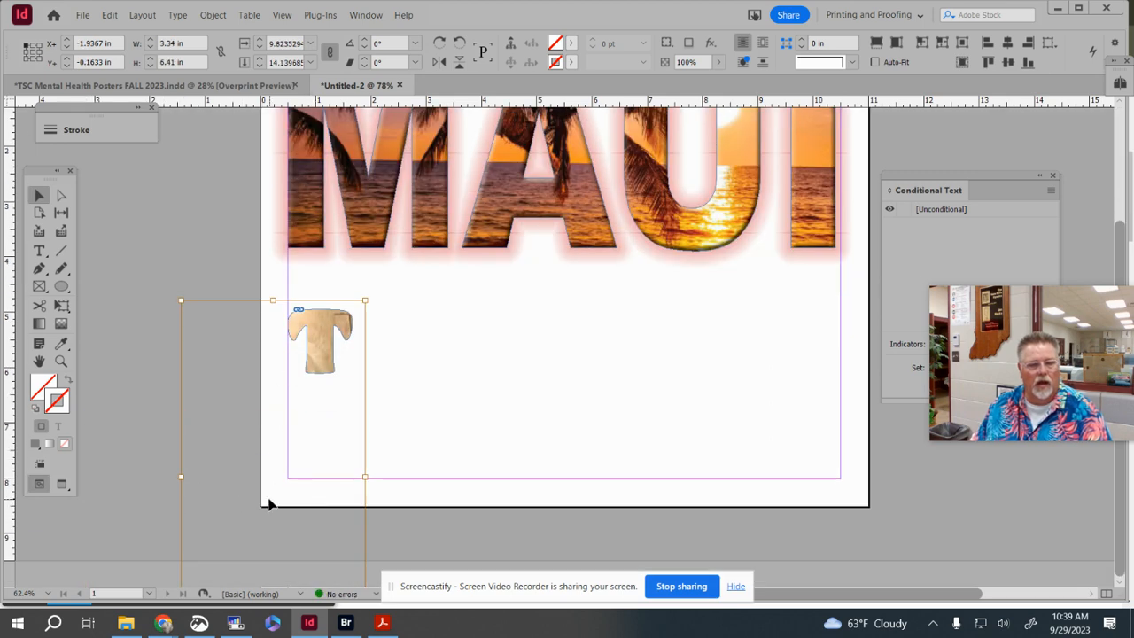
pyautogui.moveTo(313, 341); pyautogui.dragTo(370, 340)
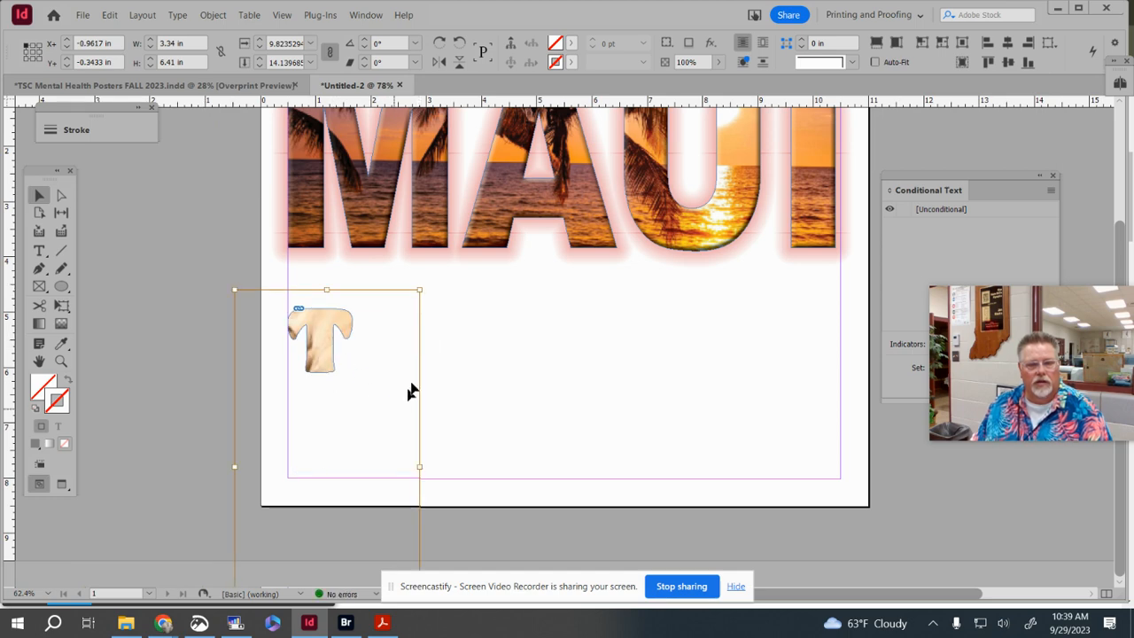
pyautogui.moveTo(318, 358); pyautogui.dragTo(332, 252)
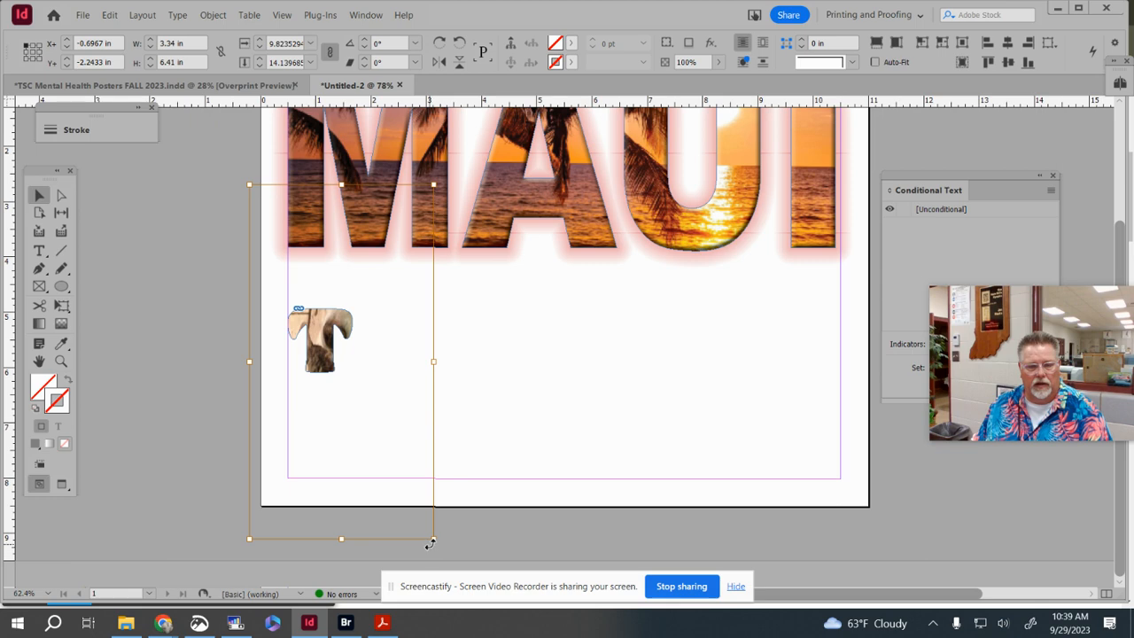
pyautogui.moveTo(433, 539); pyautogui.dragTo(360, 405)
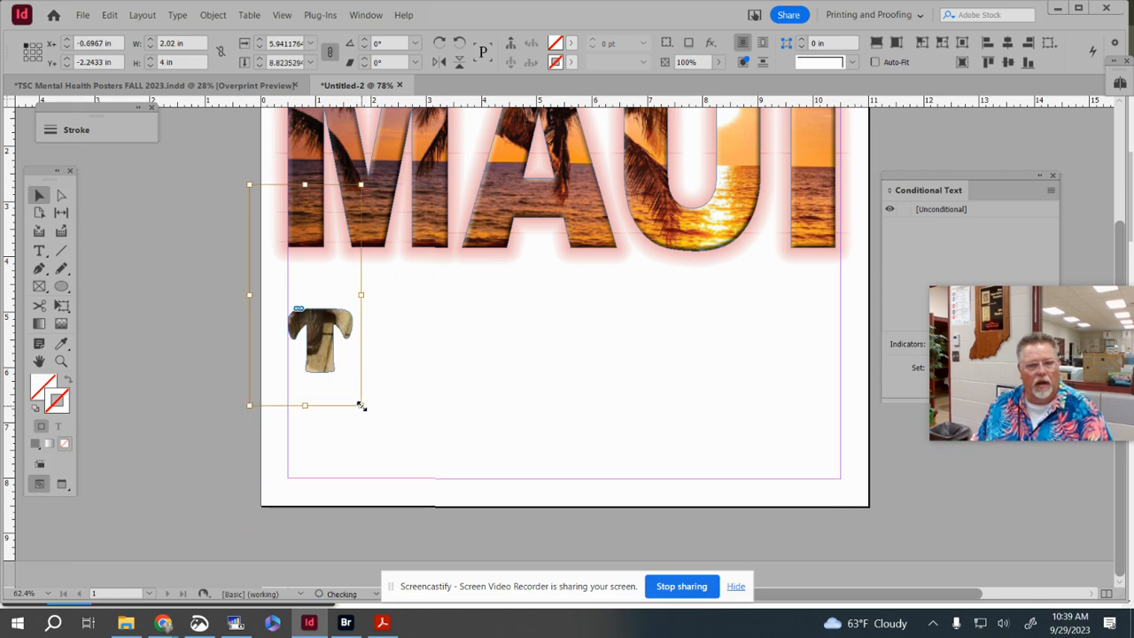
pyautogui.moveTo(335, 347); pyautogui.dragTo(331, 405)
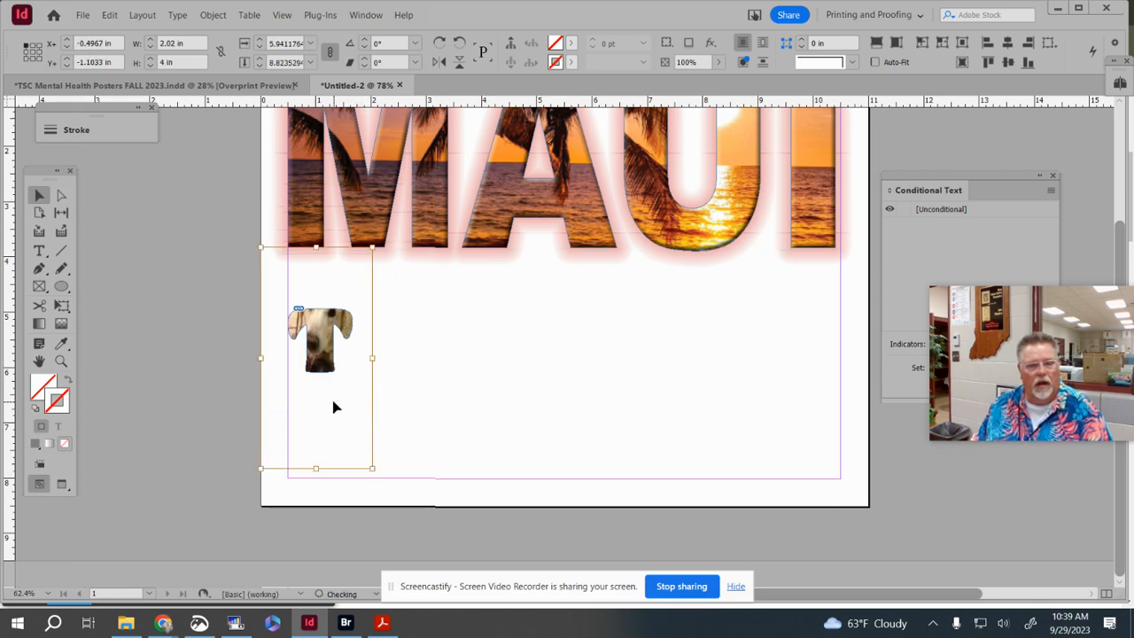
# Step: Enlarge the T's outline frame to about 2.92 x 3.07 in, extending it down to the page's lower margin
pyautogui.click(425, 341)
pyautogui.click(335, 335)
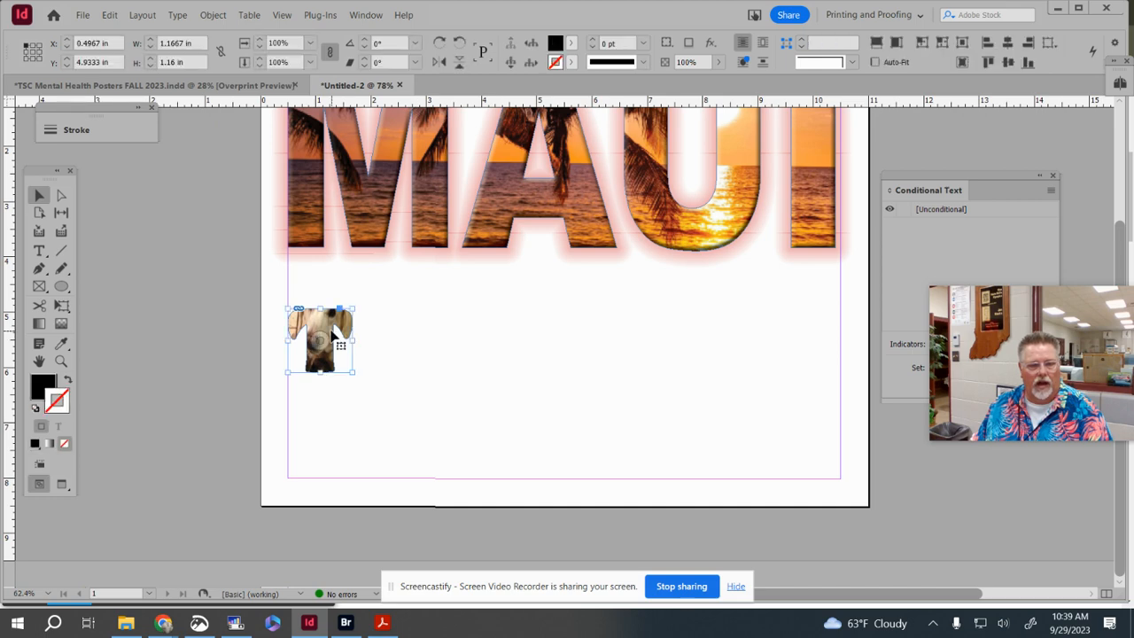
pyautogui.moveTo(353, 372); pyautogui.dragTo(377, 479)
pyautogui.moveTo(373, 396); pyautogui.dragTo(450, 393)
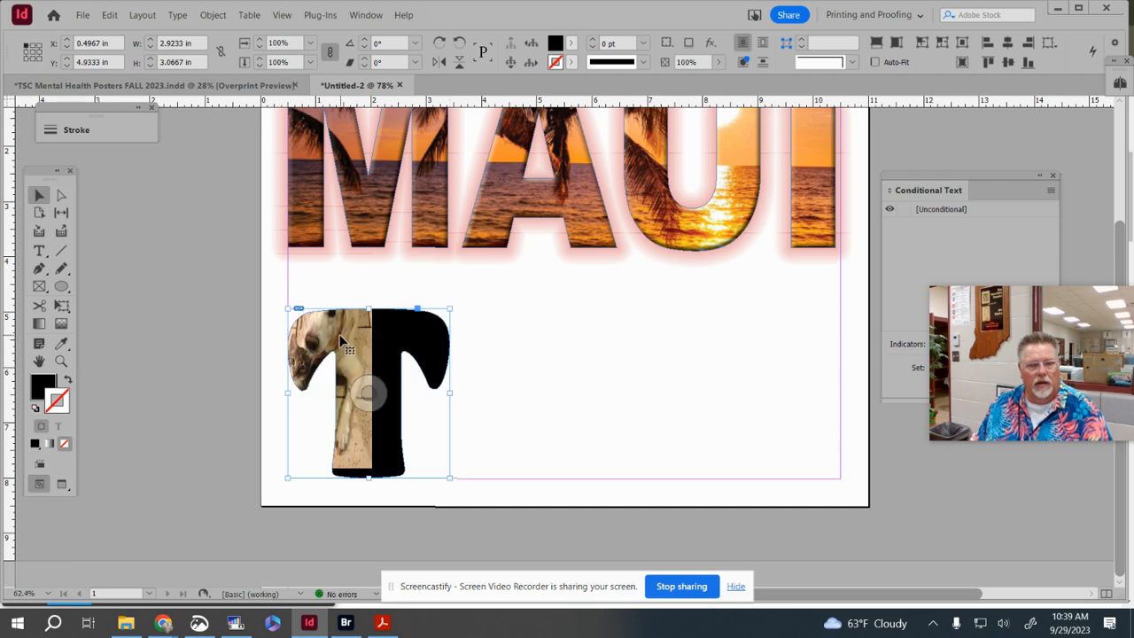
# Step: Enlarge and reposition the dog photo so it fills the whole T with the face centered, and deselect it
pyautogui.doubleClick(341, 337)
pyautogui.moveTo(341, 338); pyautogui.dragTo(464, 385)
pyautogui.moveTo(288, 380); pyautogui.dragTo(279, 380)
pyautogui.click(494, 377)
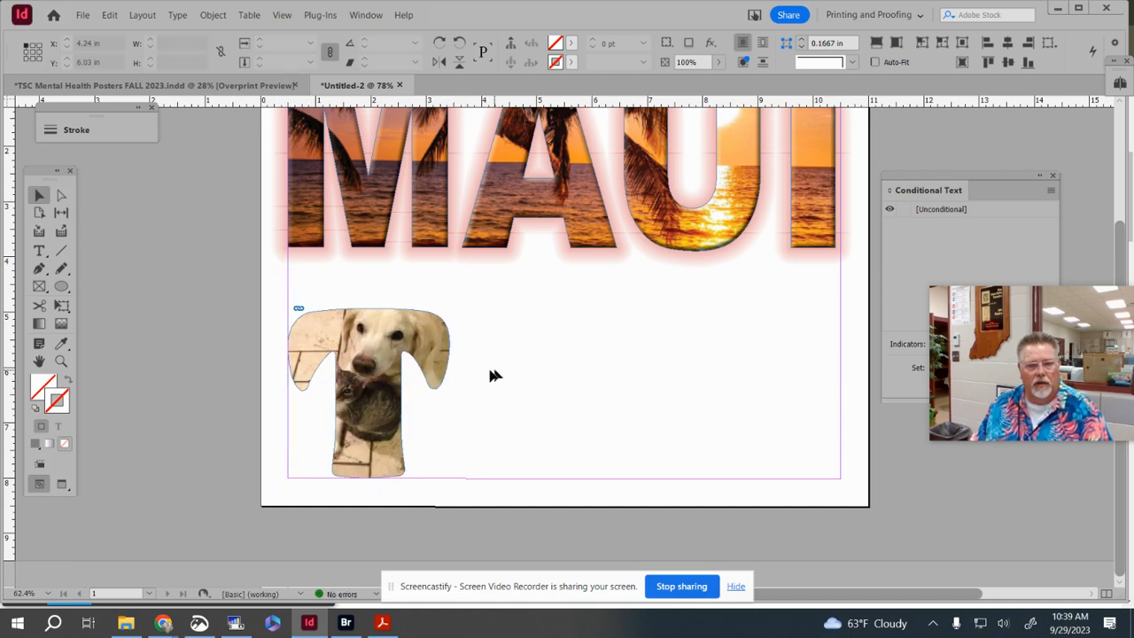
# Step: Add a text frame with the letter I beside the T, reaching down to the lower margin
pyautogui.click(39, 251)
pyautogui.moveTo(477, 377); pyautogui.dragTo(555, 478)
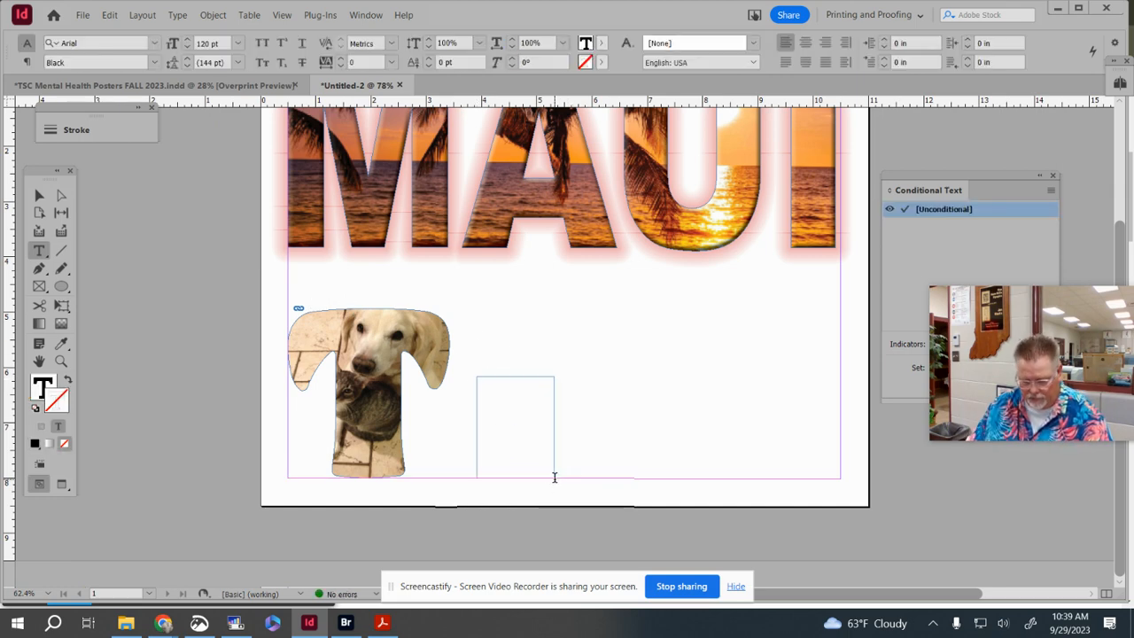
pyautogui.write('I')
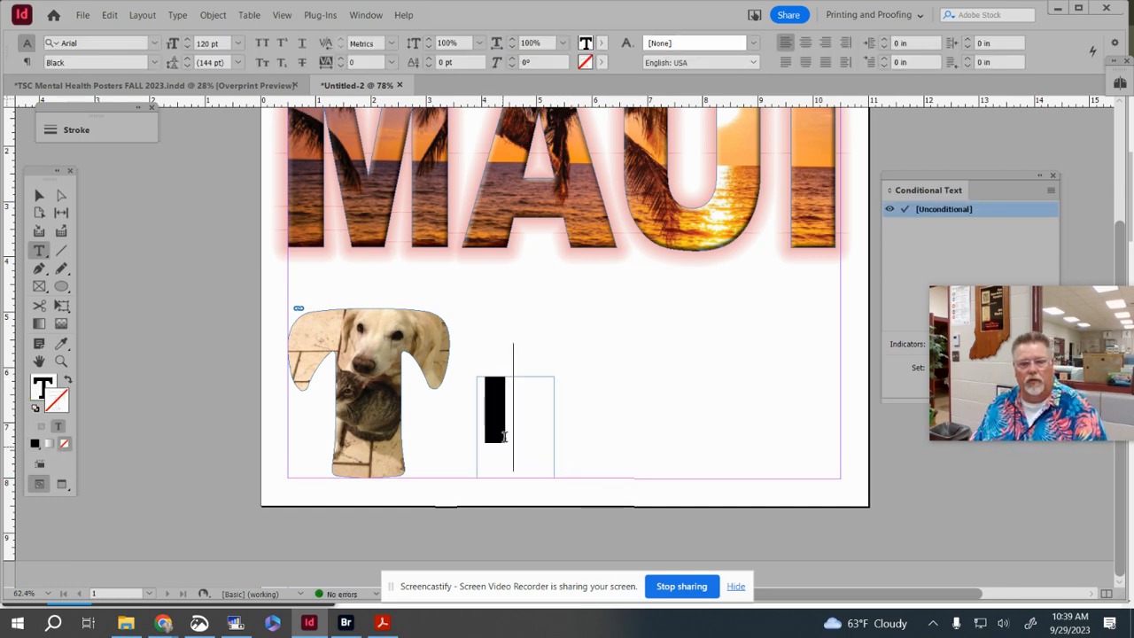
# Step: Set the letter I beside the T in the Rockwell Extra Bold font
pyautogui.hotkey('ctrl', 'a')
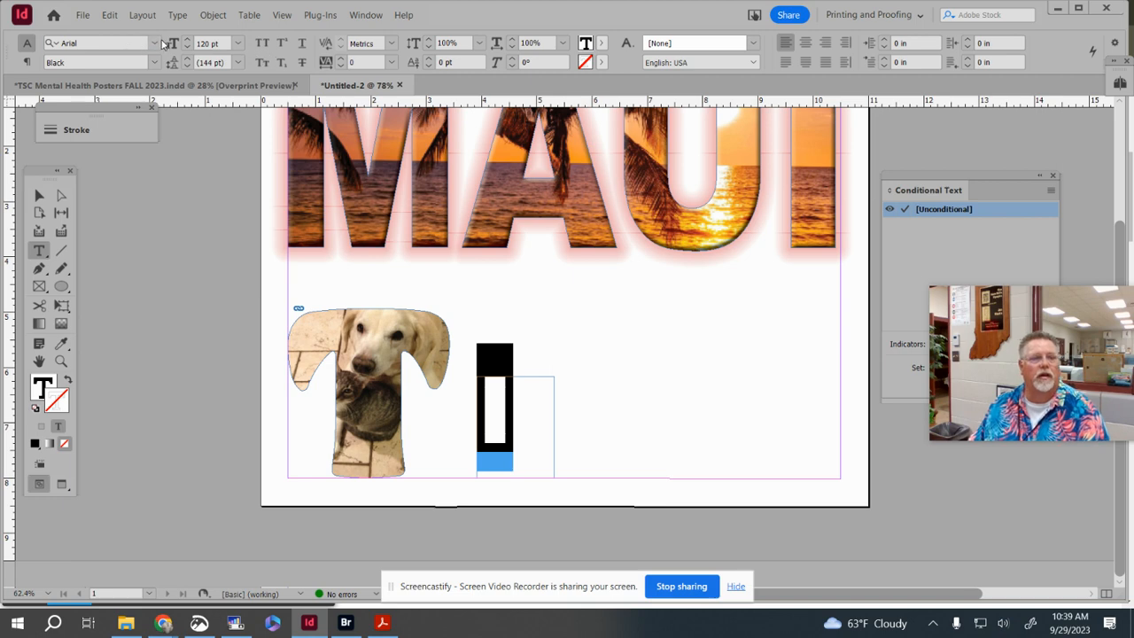
pyautogui.click(155, 43)
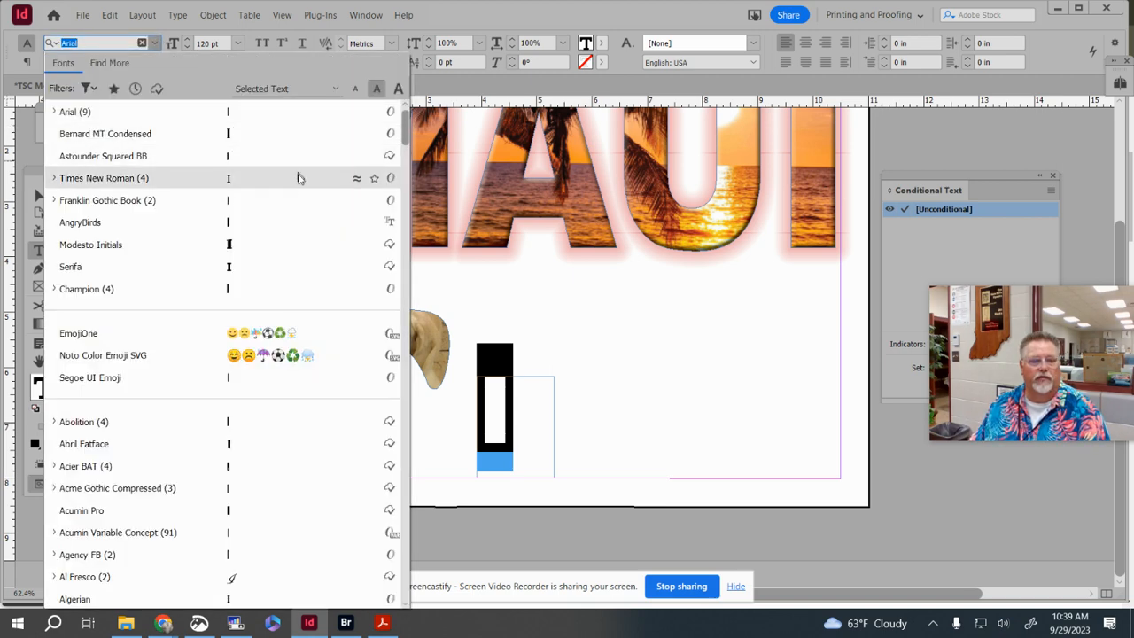
pyautogui.scroll(-3, 337, 266)
pyautogui.moveTo(406, 152); pyautogui.dragTo(380, 447)
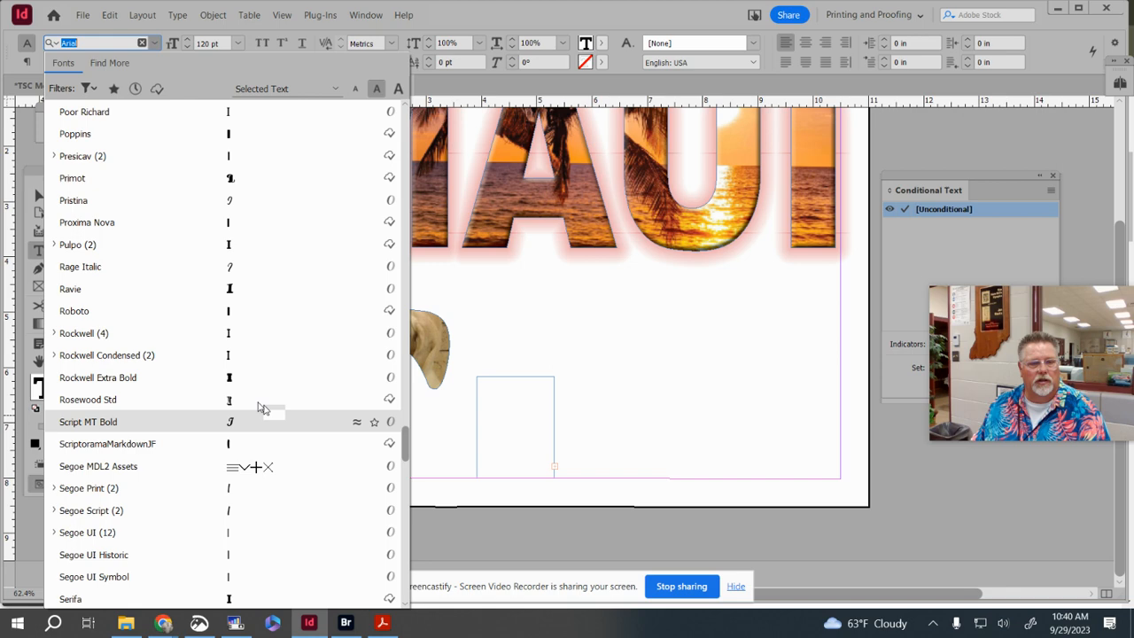
pyautogui.click(225, 381)
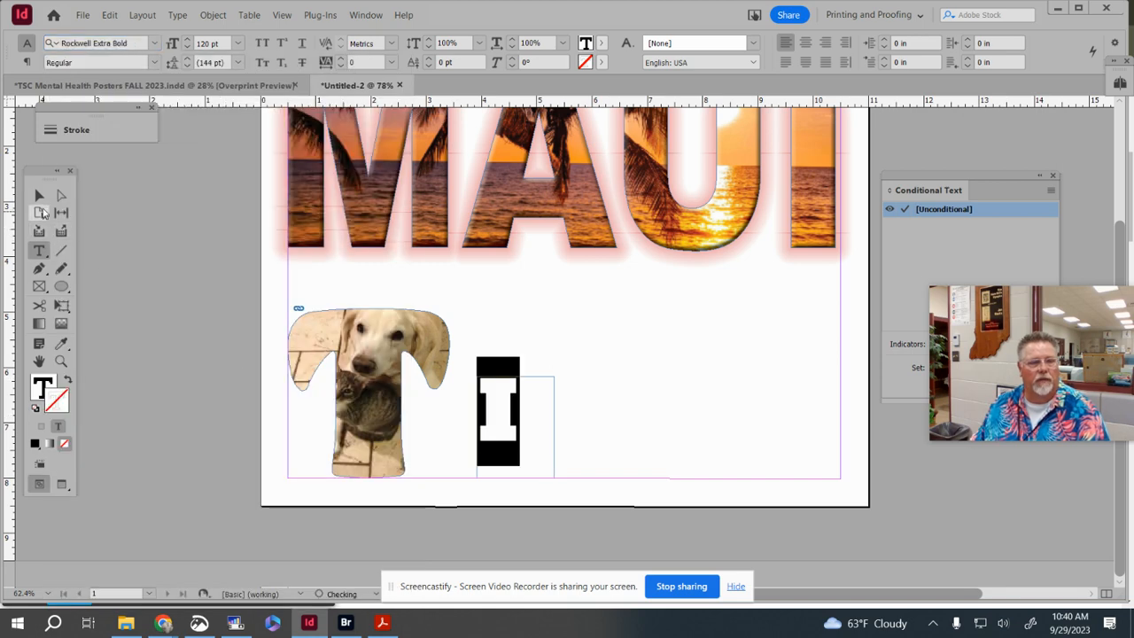
# Step: Convert the letter I's text frame to outlines
pyautogui.press('Escape')
pyautogui.rightClick(494, 399)
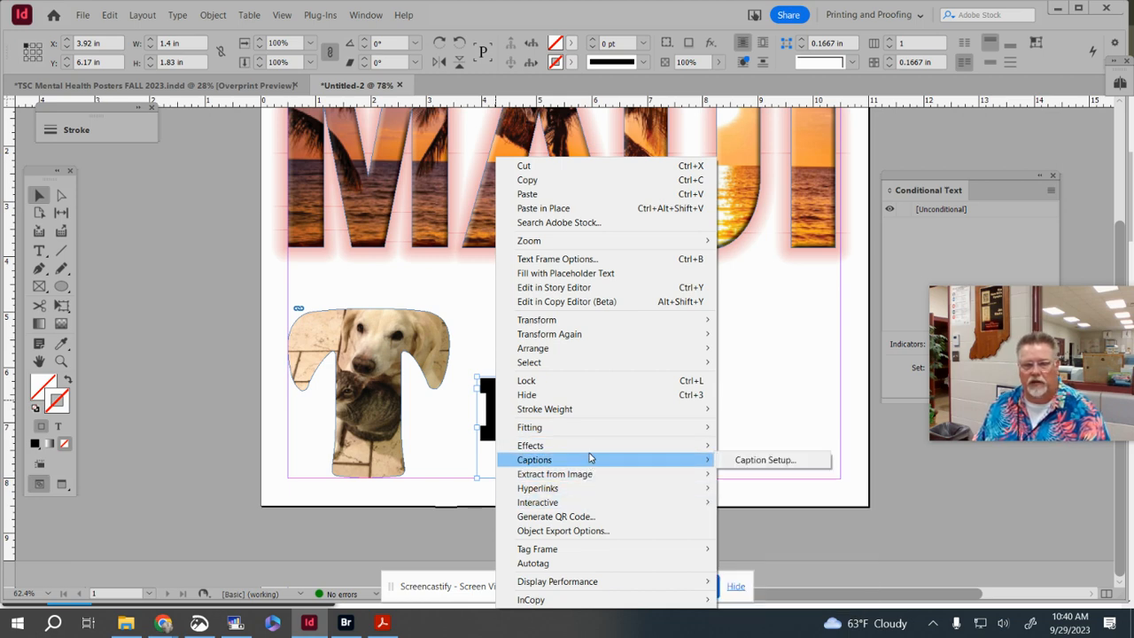
pyautogui.moveTo(589, 448)
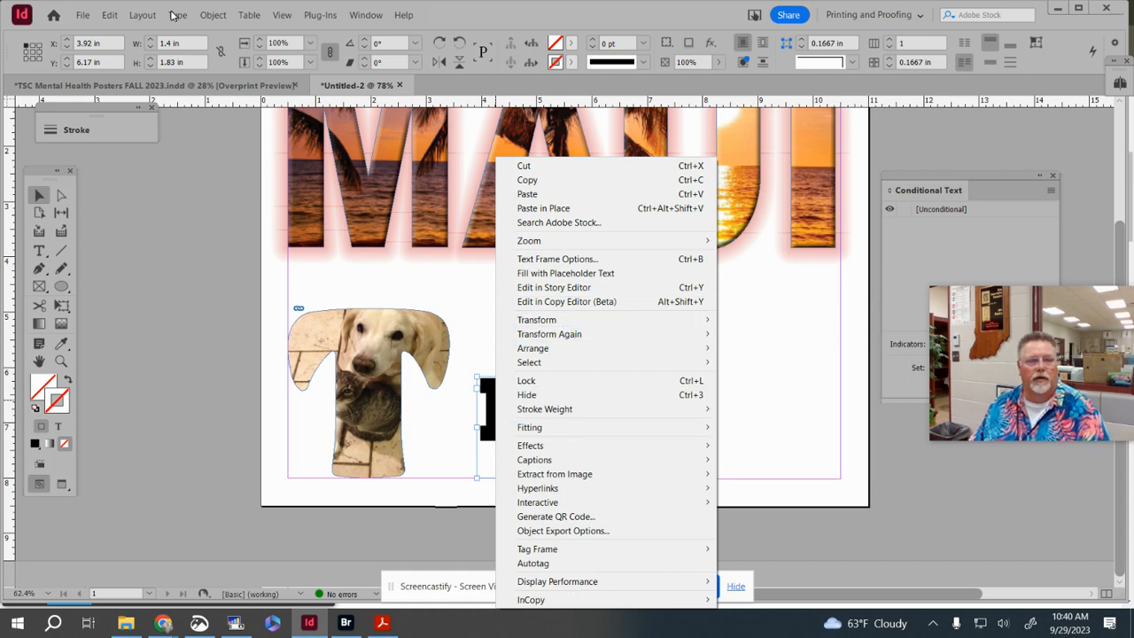
pyautogui.click(177, 15)
pyautogui.click(223, 172)
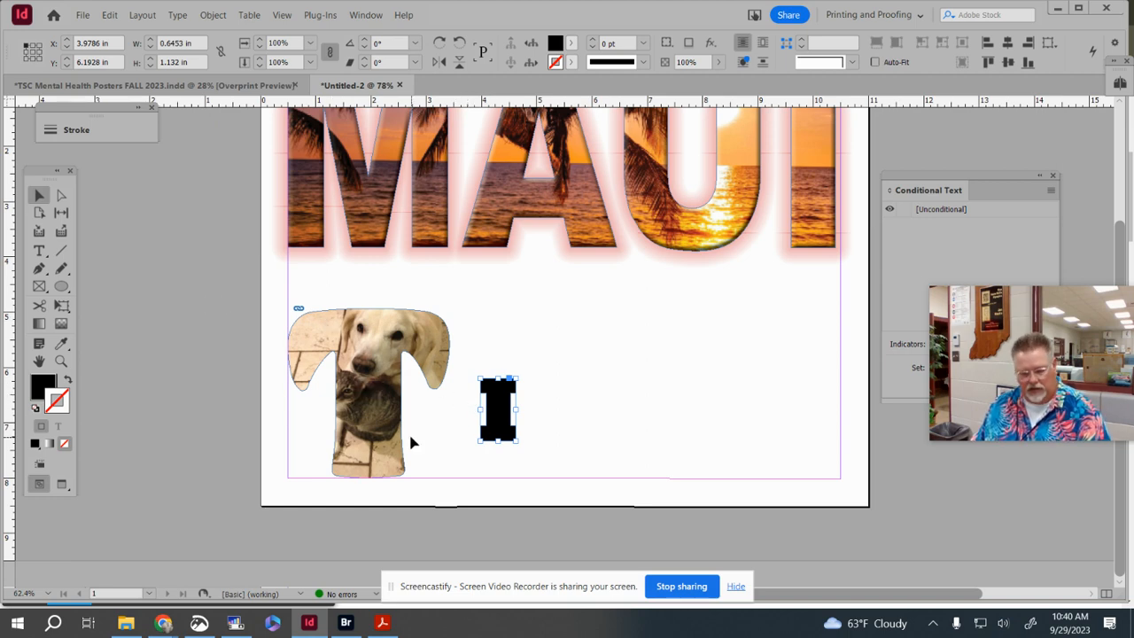
# Step: Place the senior football portrait from the Tilley Photos _ Videos folder inside the outlined I
pyautogui.hotkey('ctrl', 'd')
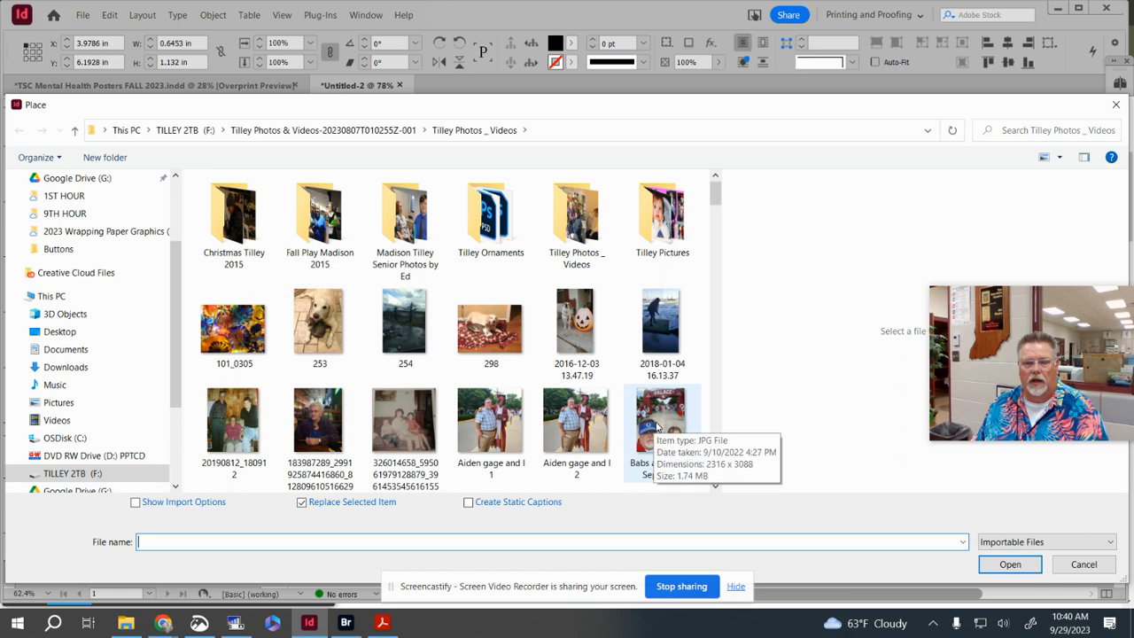
pyautogui.scroll(-5, 657, 428)
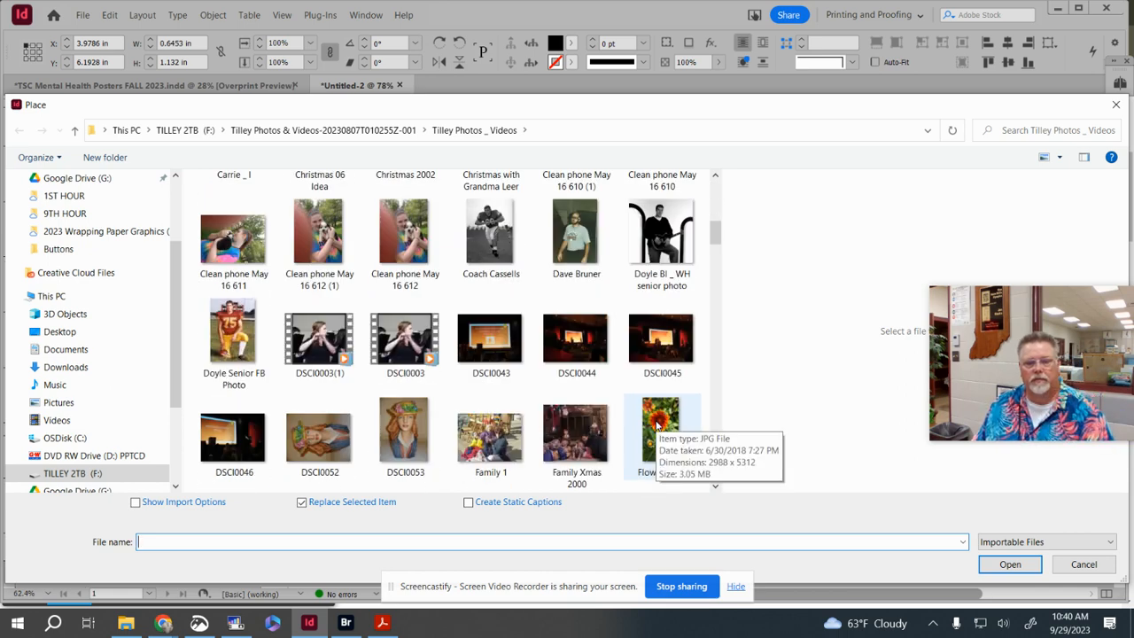
pyautogui.scroll(2, 657, 428)
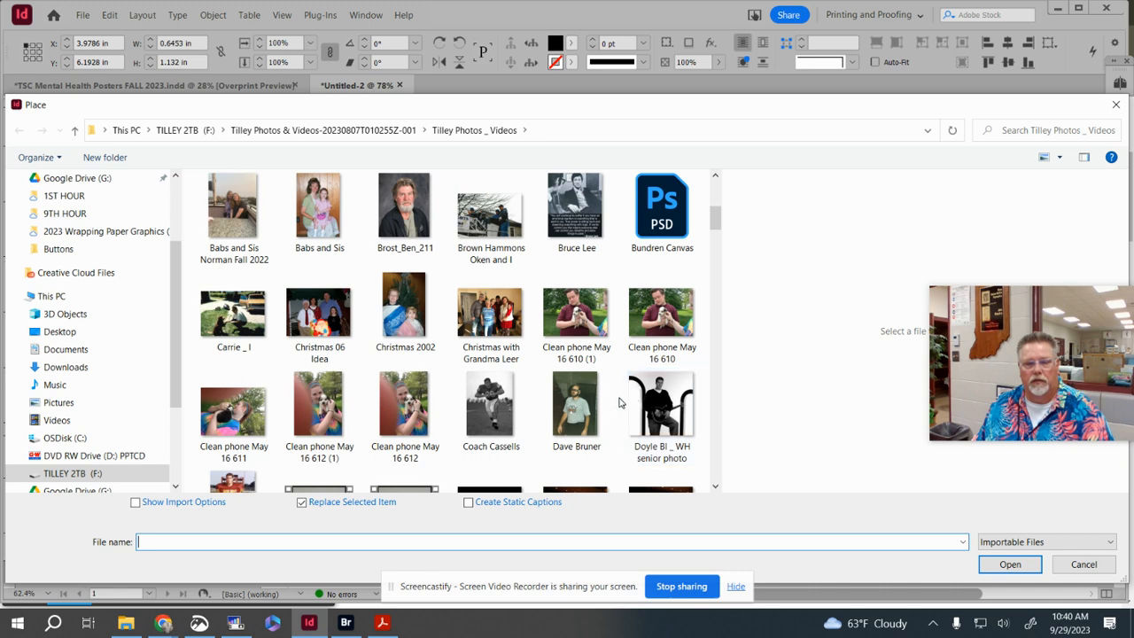
pyautogui.click(235, 479)
pyautogui.doubleClick(235, 479)
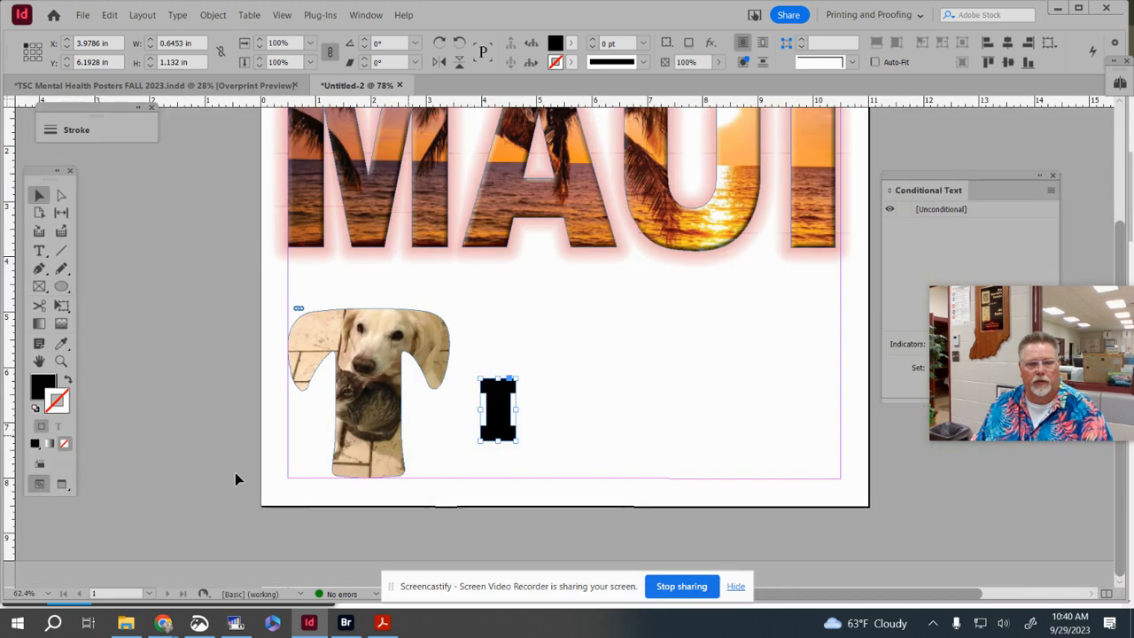
# Step: Enlarge the I's outline frame to about 1.81 x 2.99 in, matching the T's height down to the lower margin
pyautogui.moveTo(516, 440); pyautogui.dragTo(530, 474)
pyautogui.moveTo(530, 380); pyautogui.dragTo(547, 312)
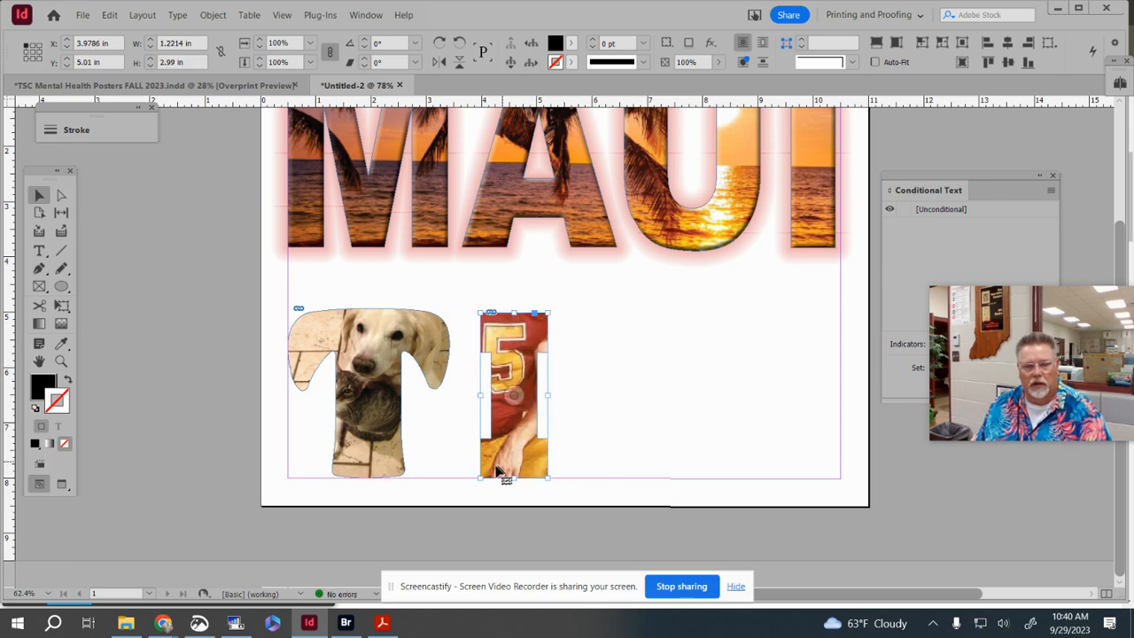
pyautogui.moveTo(479, 396); pyautogui.dragTo(461, 396)
pyautogui.moveTo(547, 396)
pyautogui.mouseDown()
pyautogui.moveTo(561, 396)
pyautogui.moveTo(527, 390)
pyautogui.mouseUp()
# Step: Shrink the football photo to about 2.46 x 5.98 in and reposition it so the player is centered within the I
pyautogui.moveTo(363, 212); pyautogui.dragTo(442, 291)
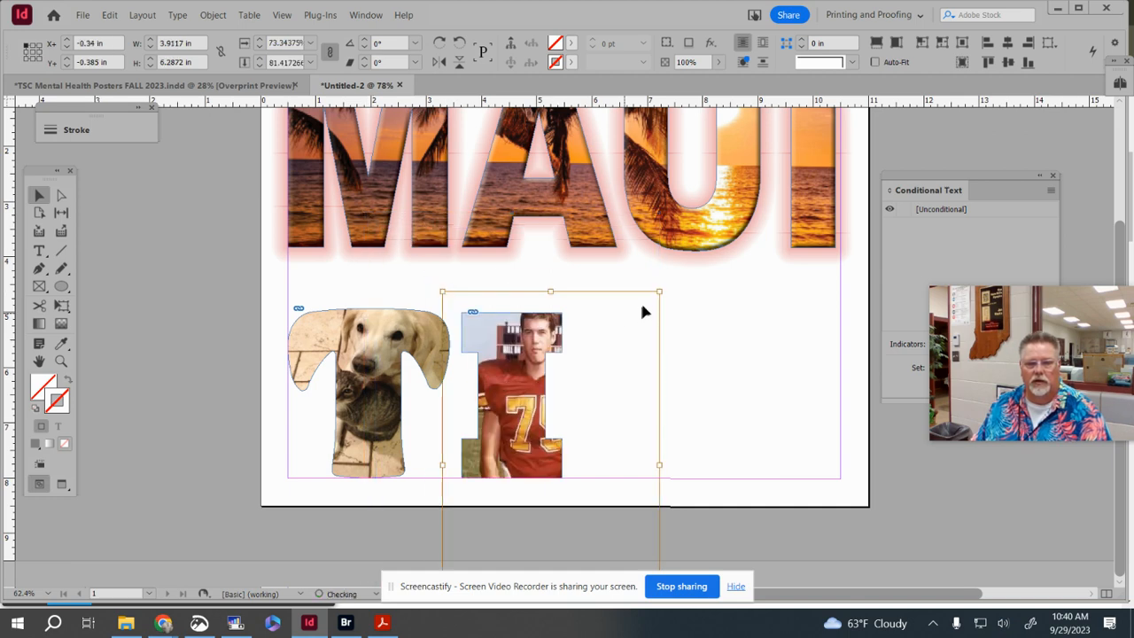
pyautogui.moveTo(659, 291); pyautogui.dragTo(579, 309)
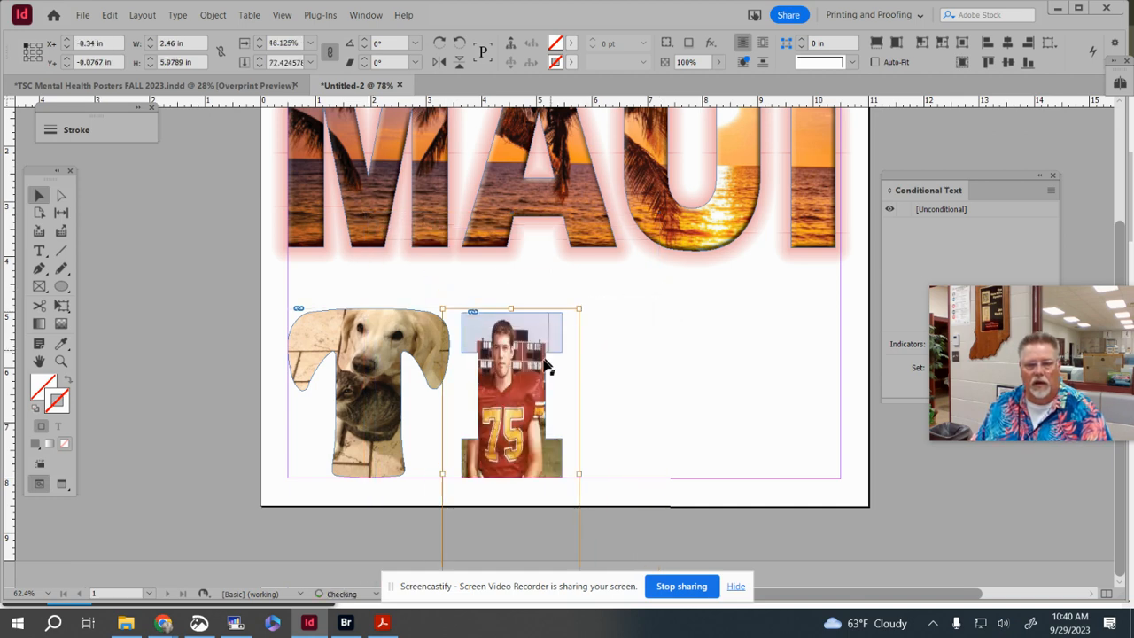
pyautogui.moveTo(532, 417); pyautogui.dragTo(539, 404)
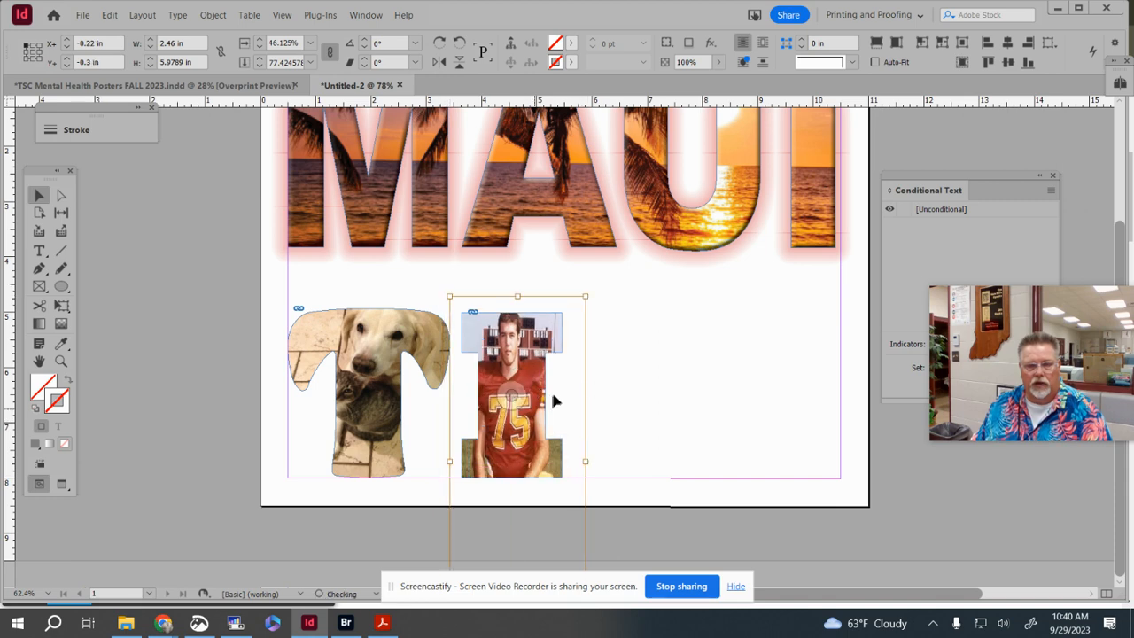
# Step: Add a drop shadow to both the I and the T letter shapes
pyautogui.click(554, 370)
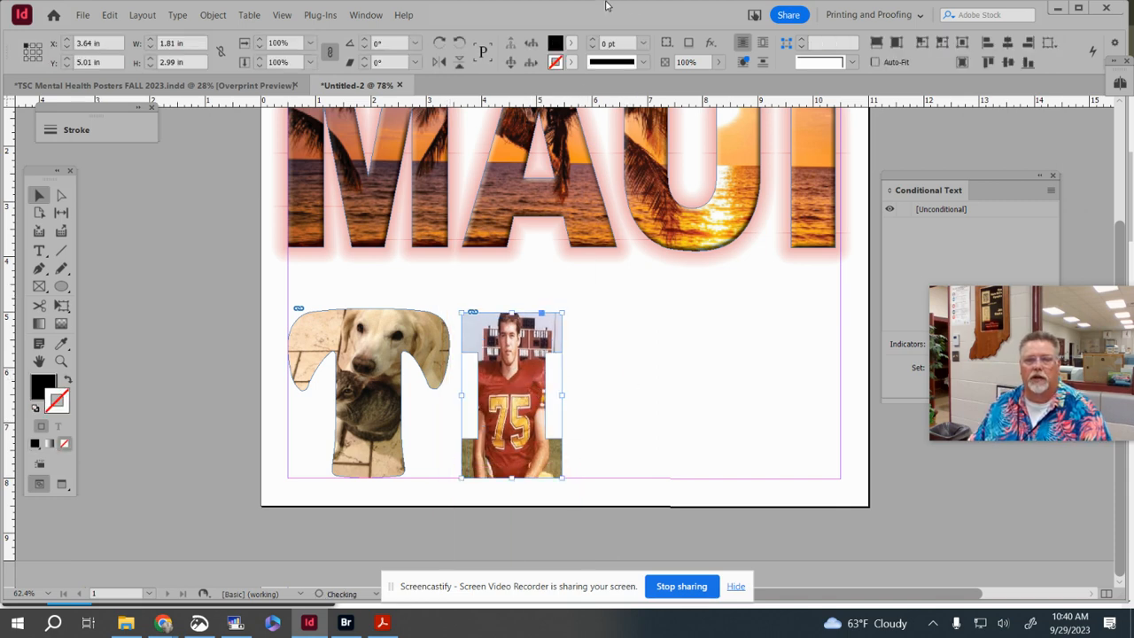
pyautogui.click(689, 42)
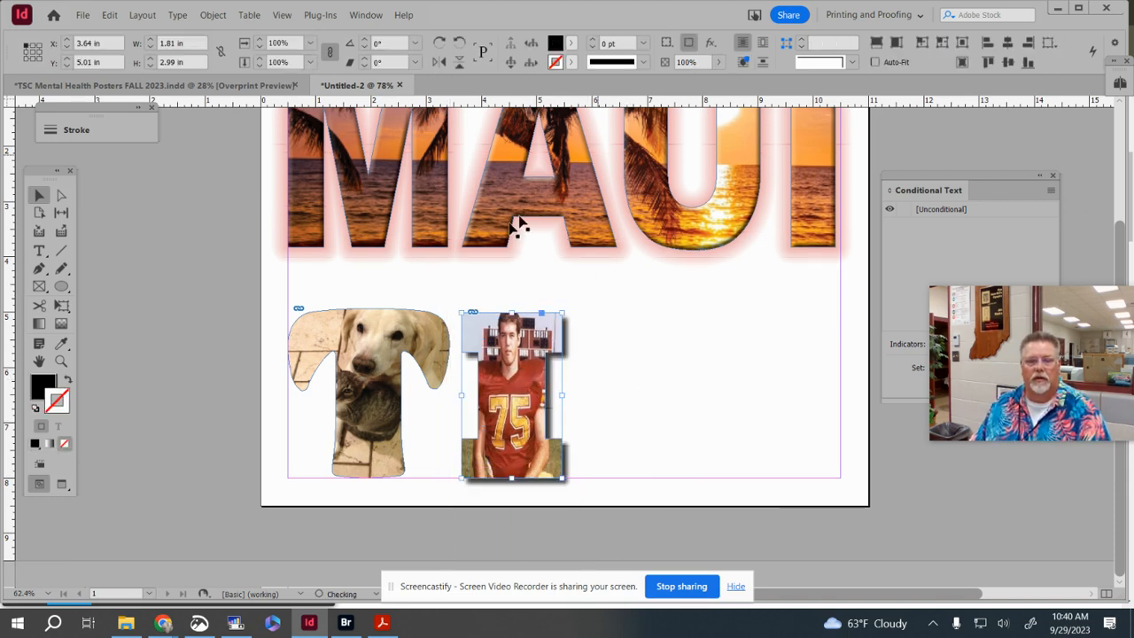
pyautogui.click(369, 392)
pyautogui.click(688, 42)
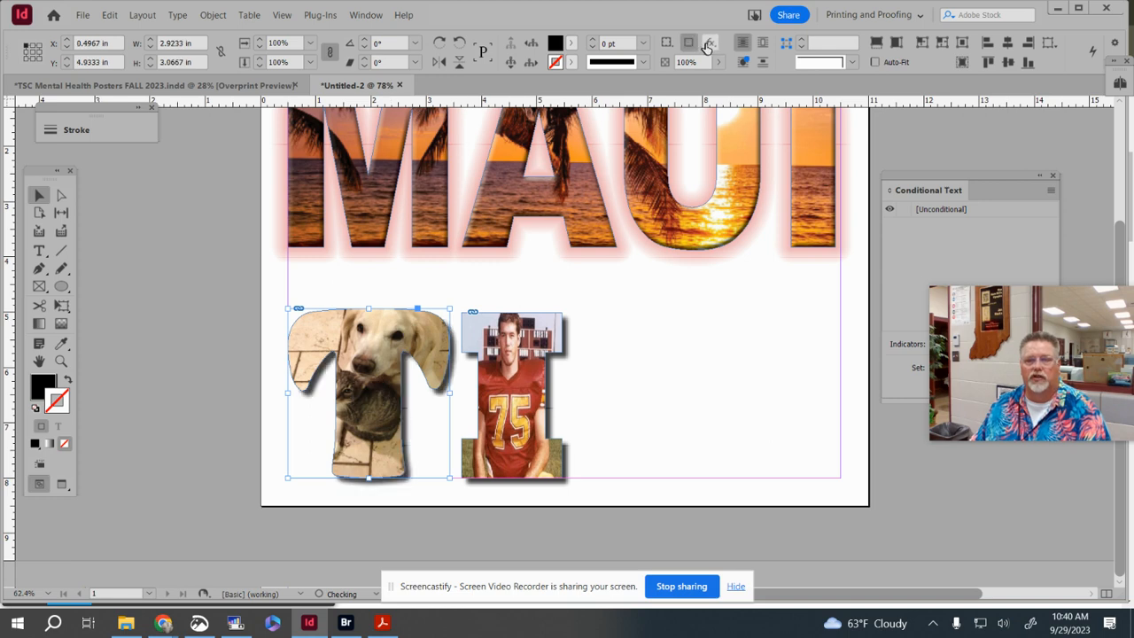
pyautogui.click(709, 44)
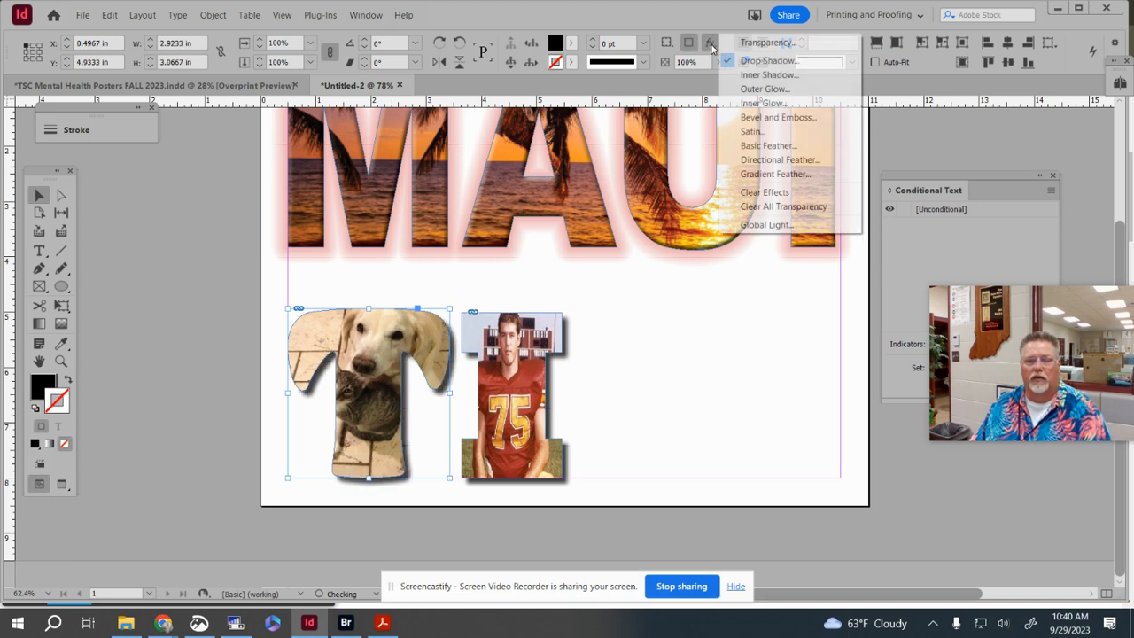
pyautogui.click(644, 323)
# Step: Give the T a green C=75 M=5 Y=100 K=0 stroke with a 7 pt weight, and deselect it
pyautogui.click(433, 328)
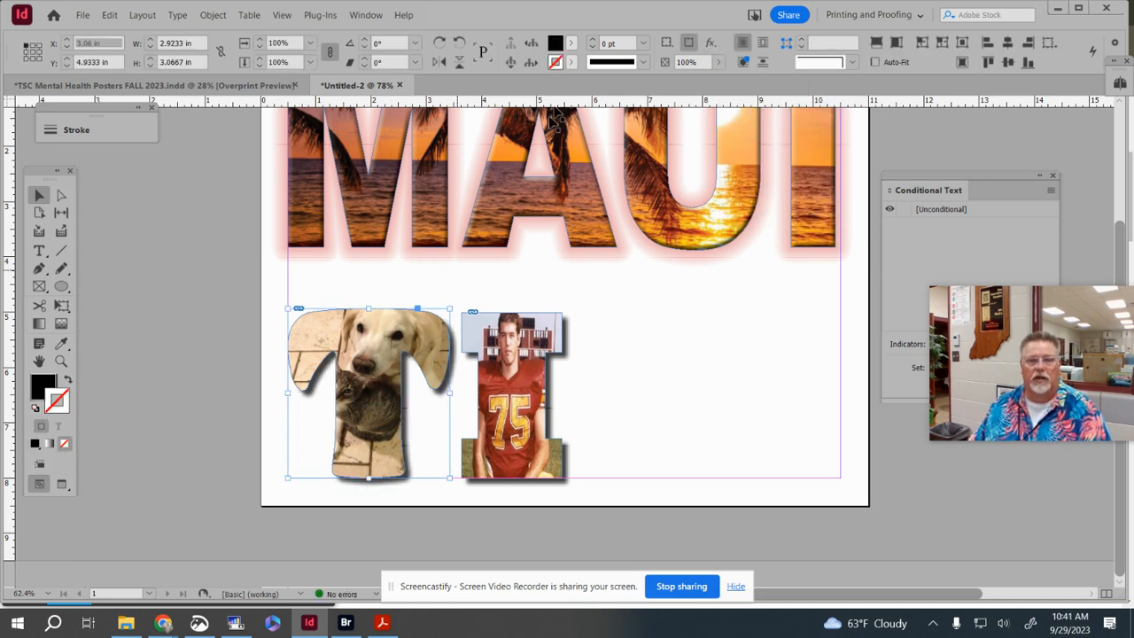
pyautogui.click(572, 61)
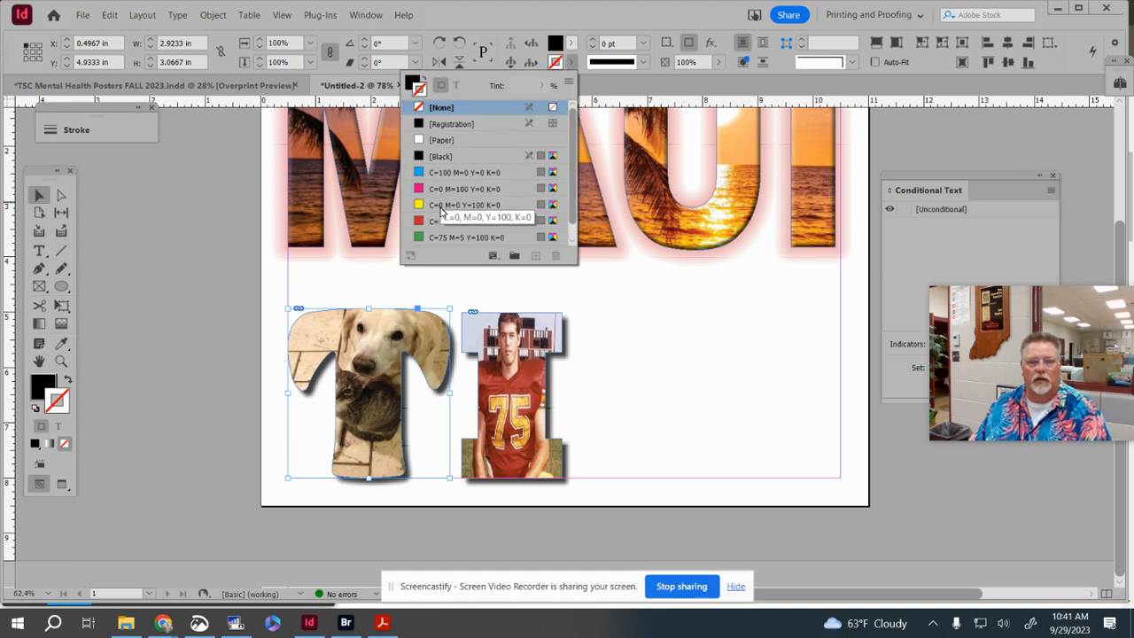
pyautogui.click(469, 236)
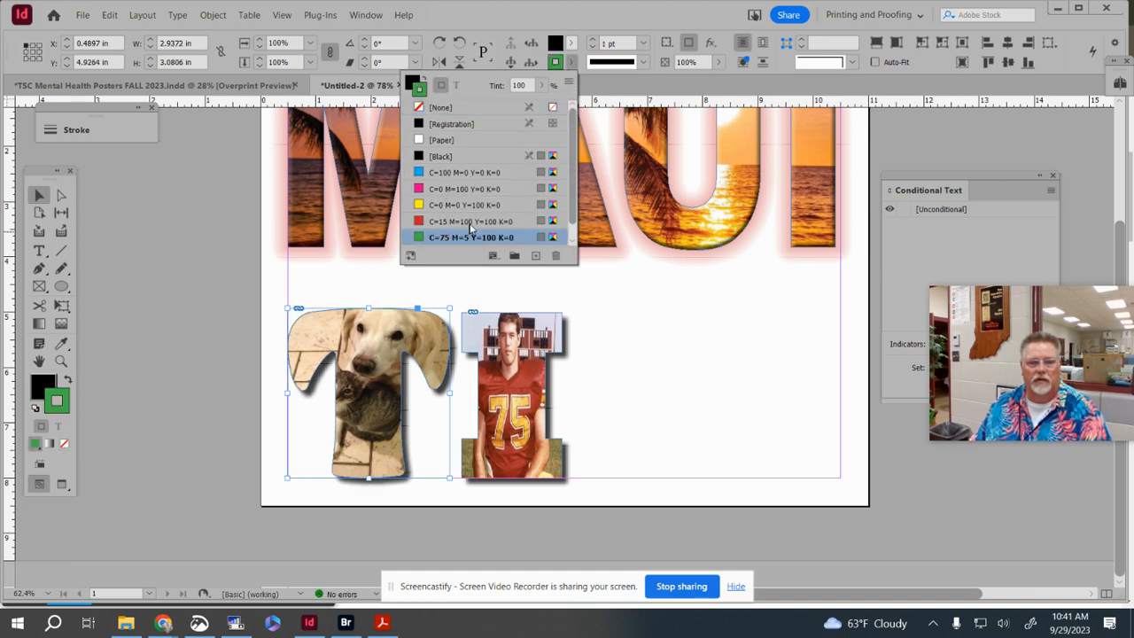
pyautogui.click(593, 42)
pyautogui.write('7')
pyautogui.press('Return')
pyautogui.click(641, 352)
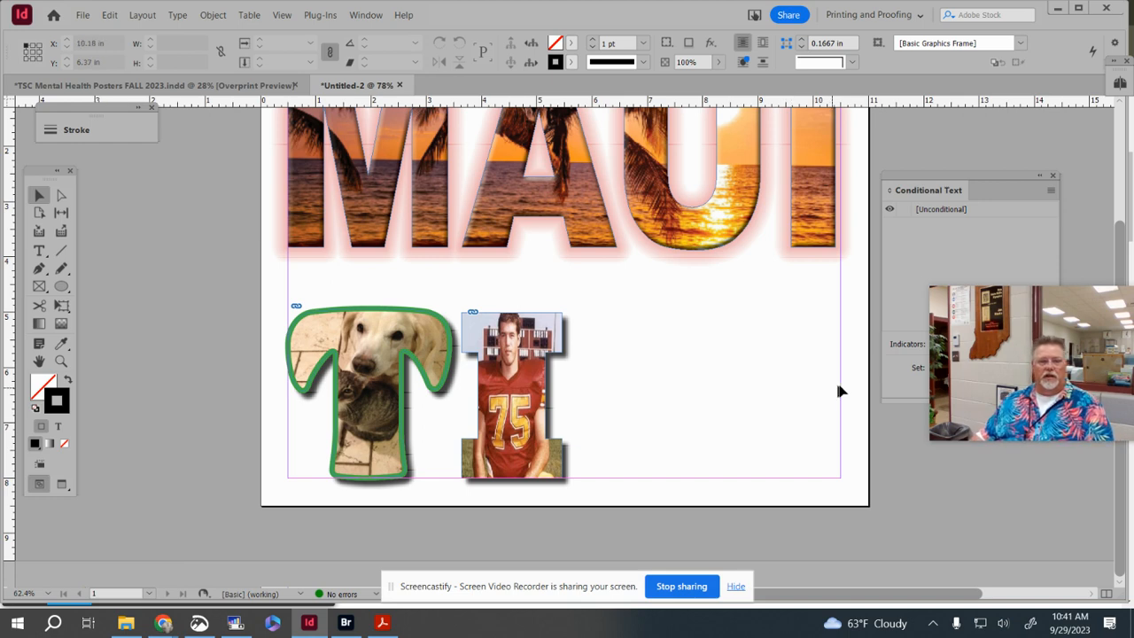
# Step: Begin saving the document under a new name, with the Desktop as its location
pyautogui.click(80, 16)
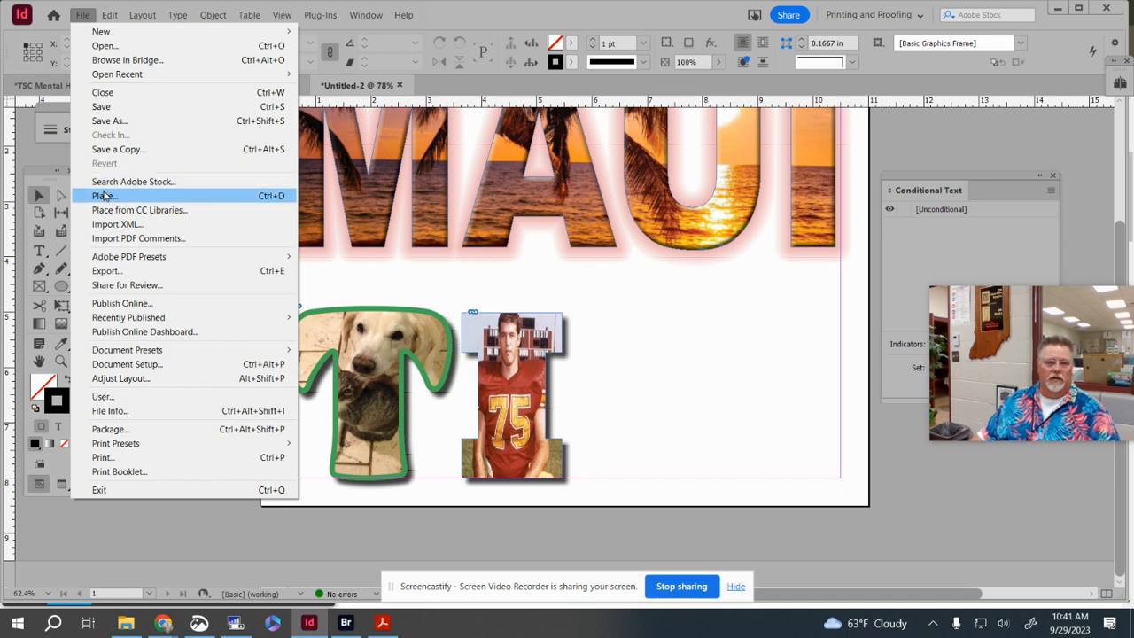
pyautogui.click(97, 120)
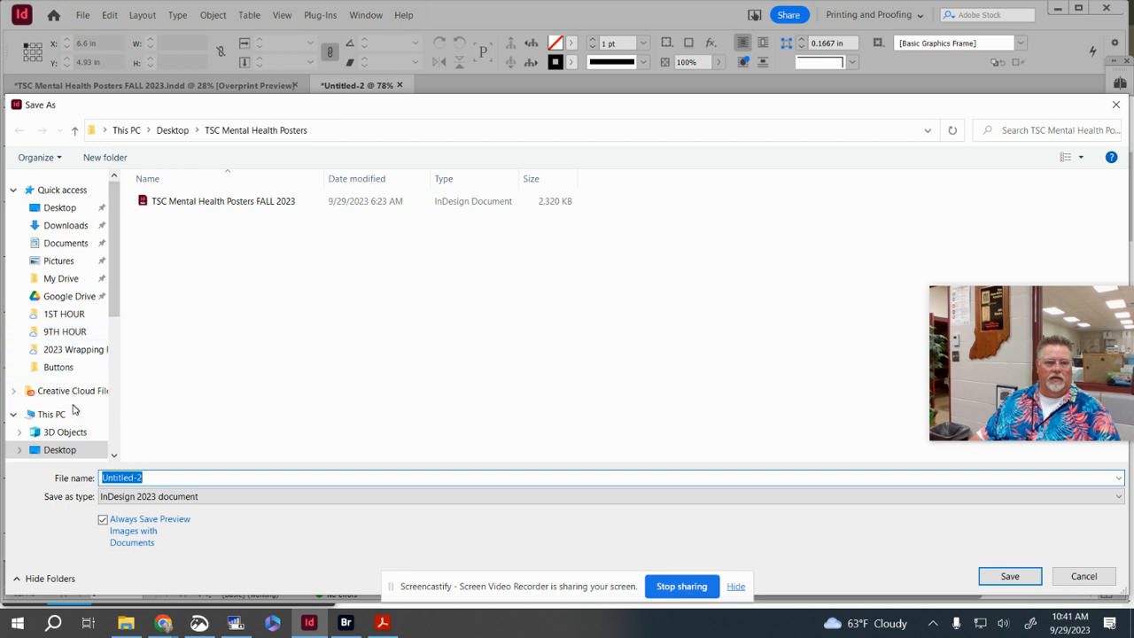
pyautogui.click(75, 450)
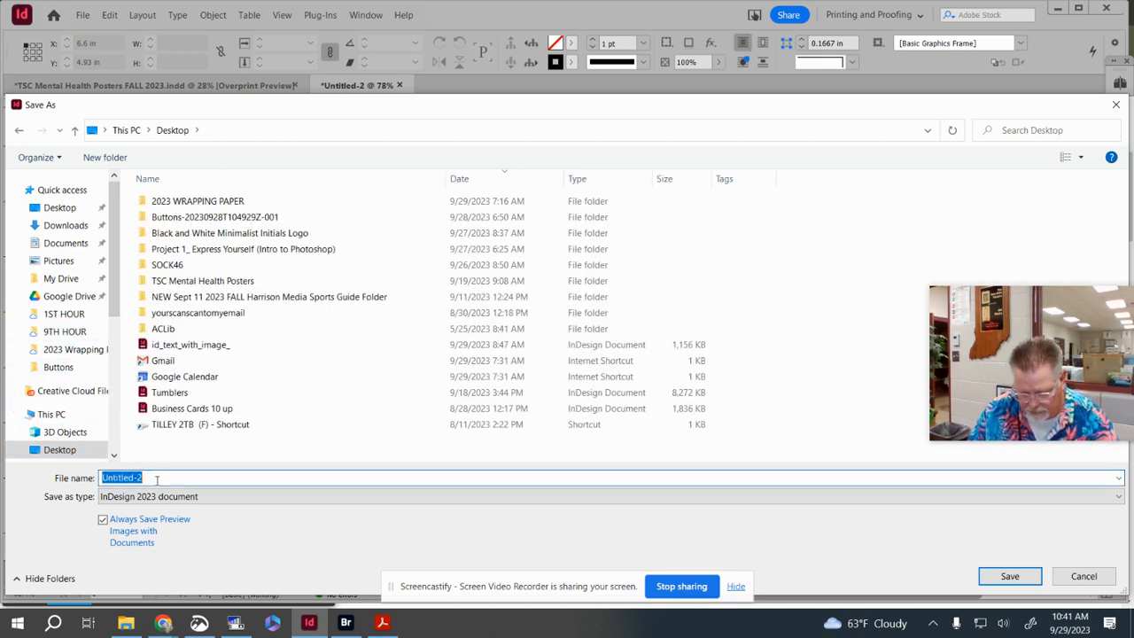
pyautogui.write('T')
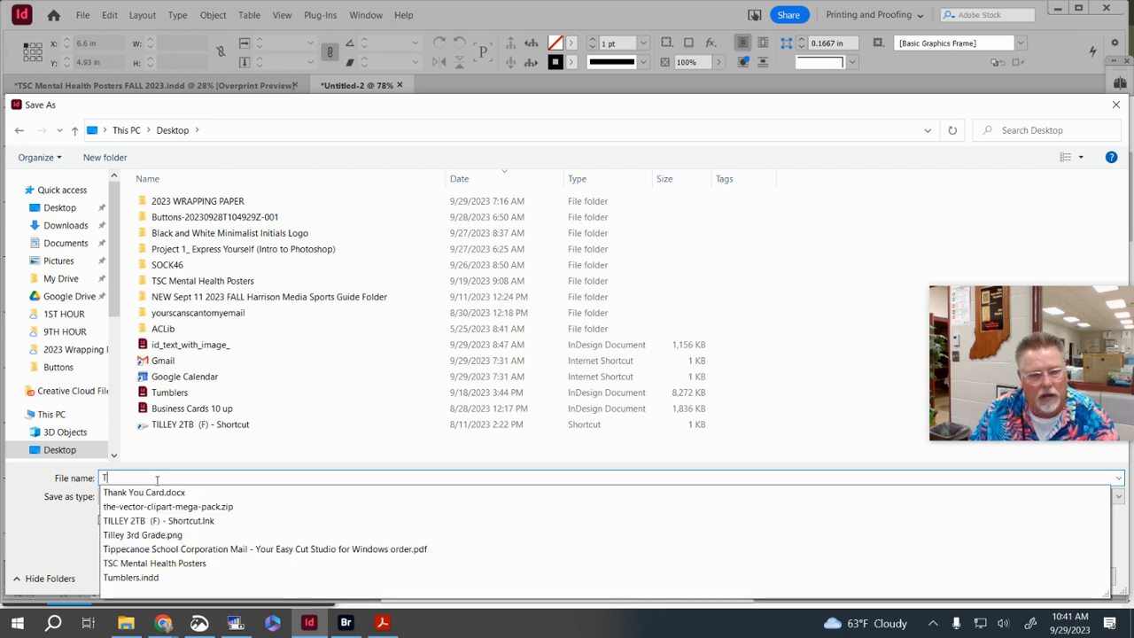
pyautogui.press('BackSpace')
pyautogui.write('N')
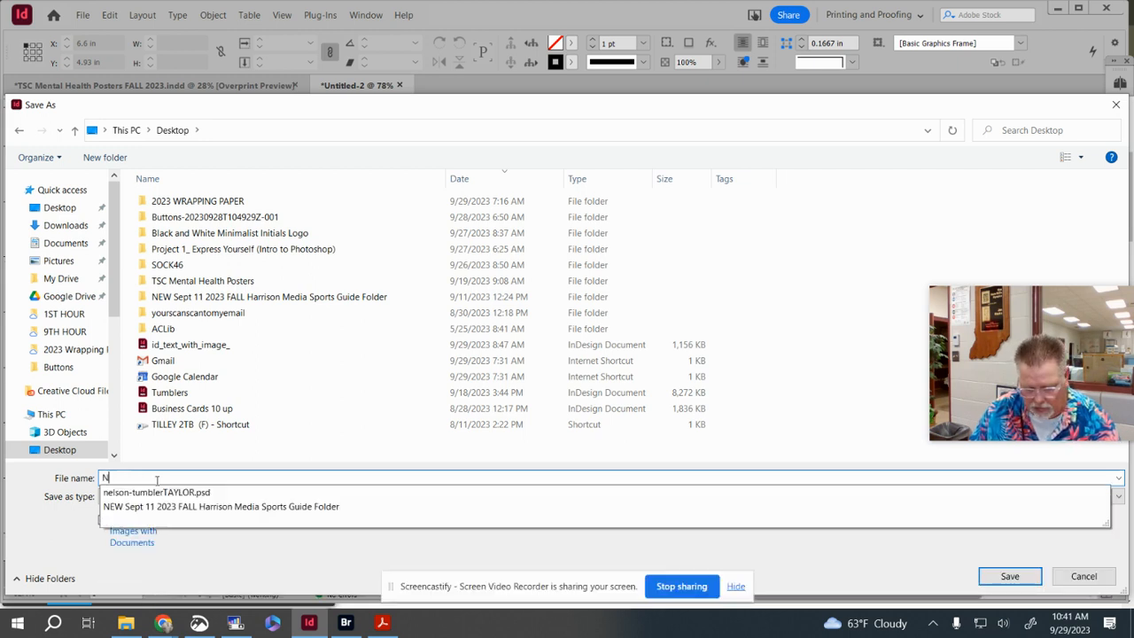
pyautogui.write('Ame in Ph')
pyautogui.press('BackSpace')
pyautogui.press('BackSpace')
pyautogui.press('BackSpace')
pyautogui.press('BackSpace')
pyautogui.press('BackSpace')
pyautogui.press('BackSpace')
pyautogui.press('BackSpace')
# Step: Name the file "Photo in Name" followed by the owner's surname, and save it as an InDesign 2023 document
pyautogui.write('P')
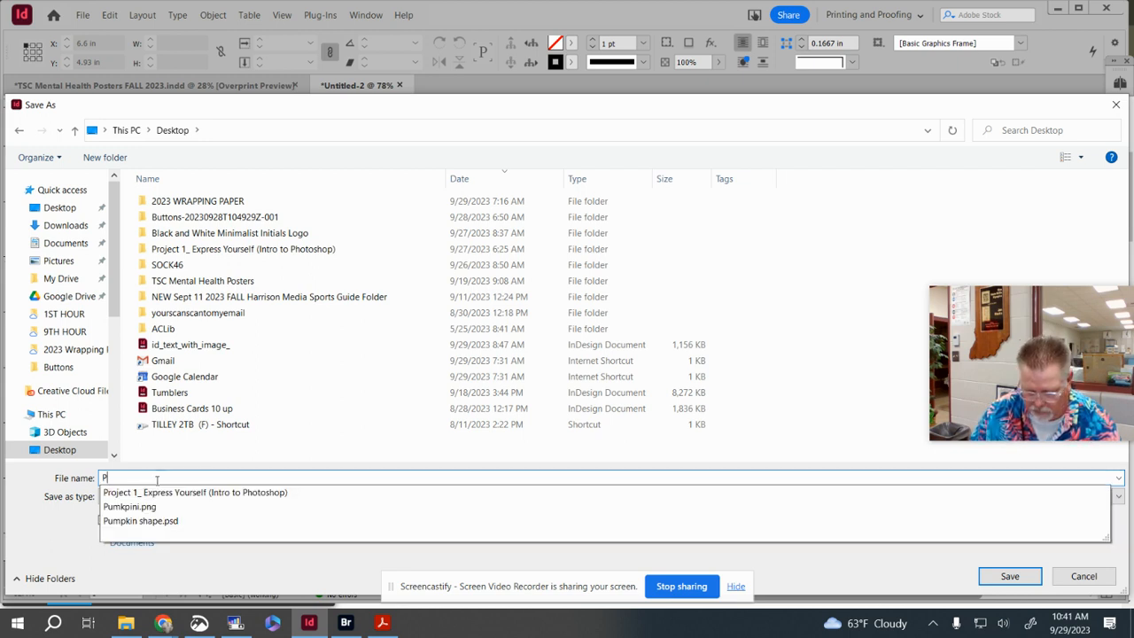
pyautogui.write('hoto in Name Tio')
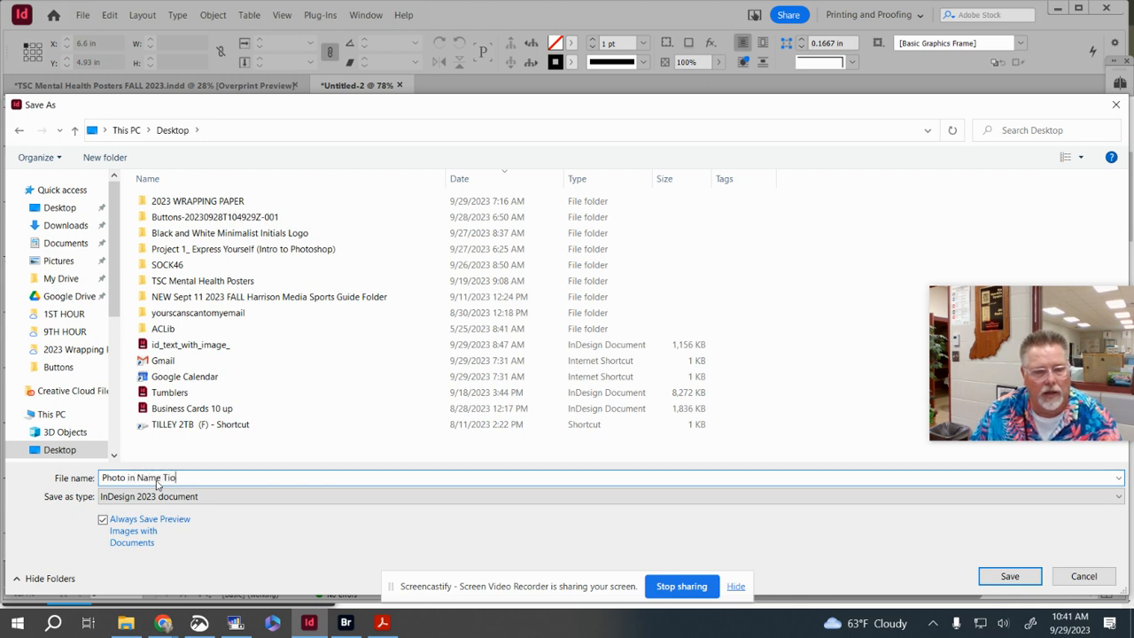
pyautogui.press('BackSpace')
pyautogui.press('BackSpace')
pyautogui.press('BackSpace')
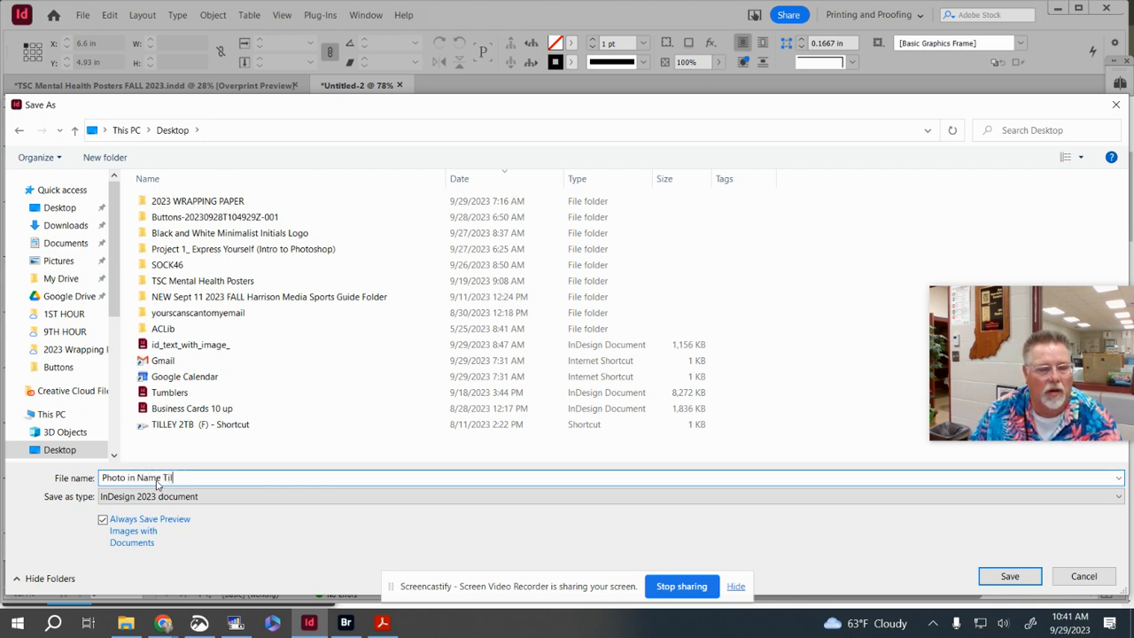
pyautogui.press('Return')
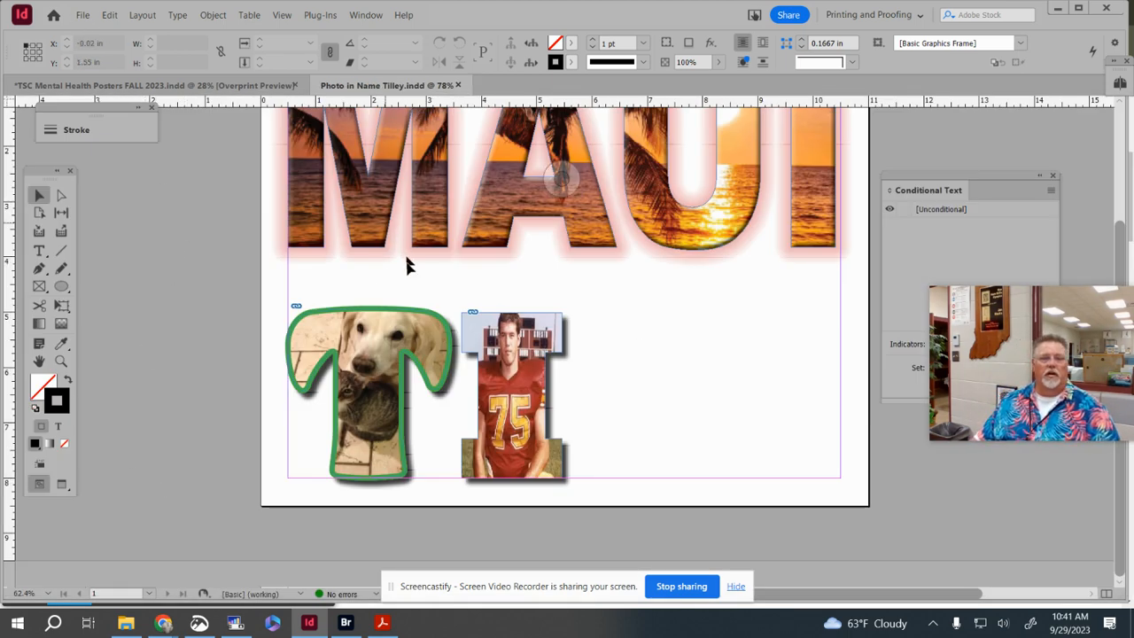
# Step: Export the document to the Desktop as an Adobe PDF (Print) file, keeping the modified High Quality Print preset and the document's file name
pyautogui.scroll(3, 443, 265)
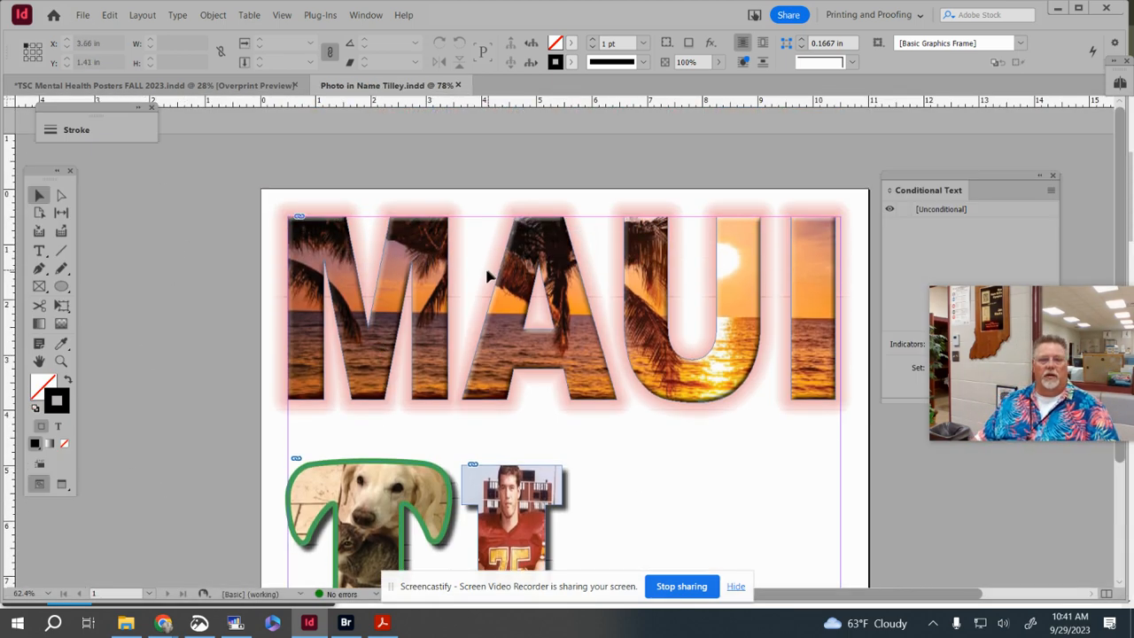
pyautogui.click(82, 15)
pyautogui.click(108, 273)
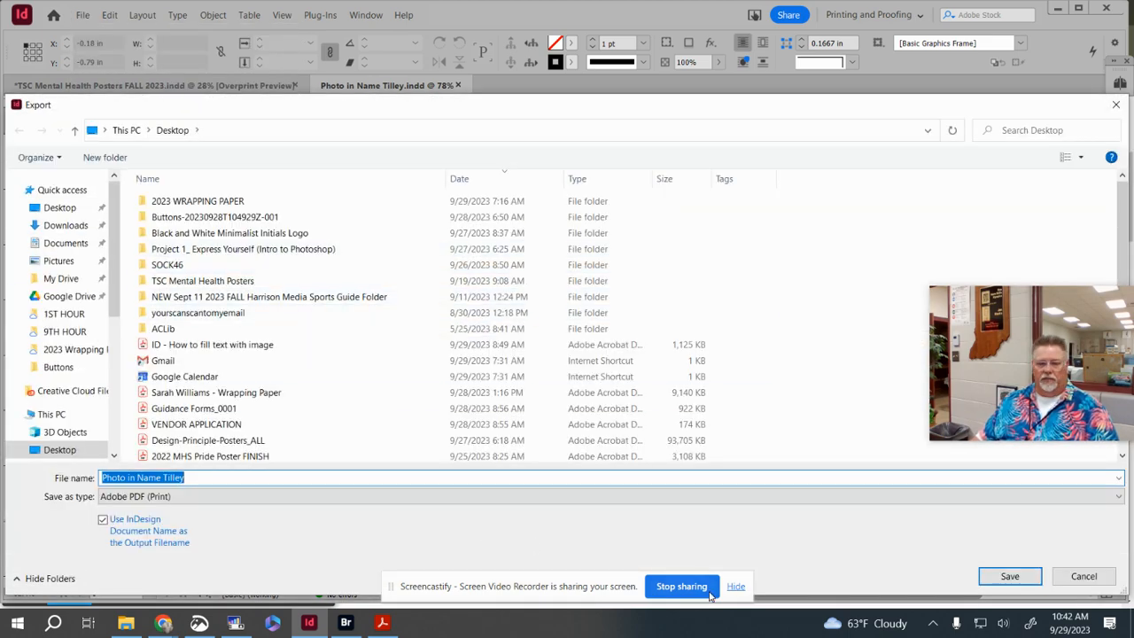
pyautogui.click(1010, 577)
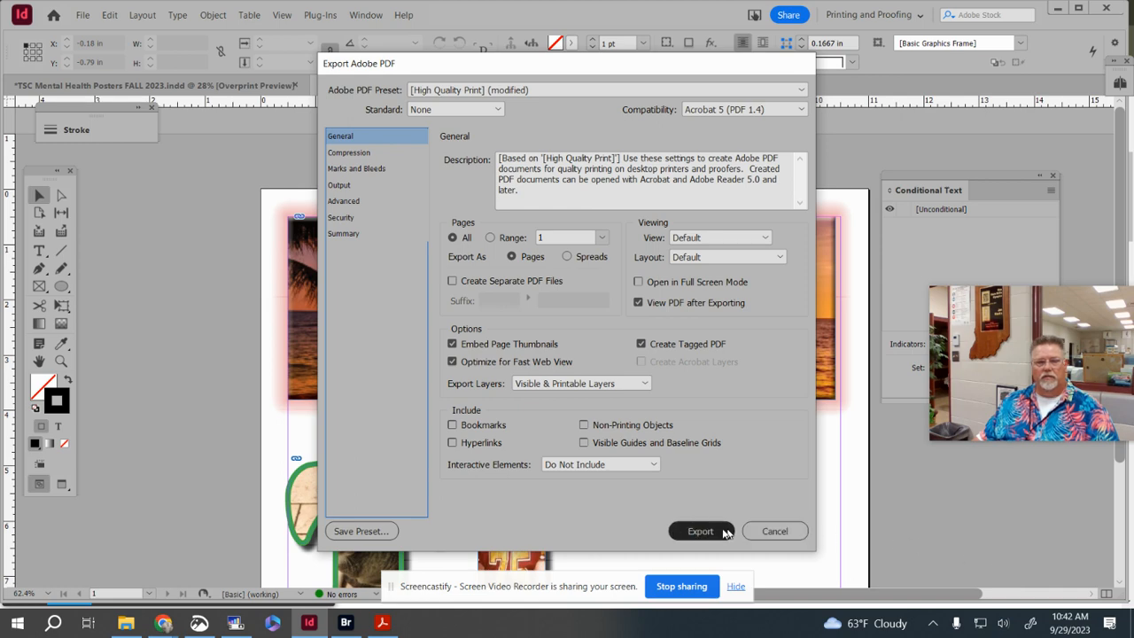
pyautogui.click(723, 532)
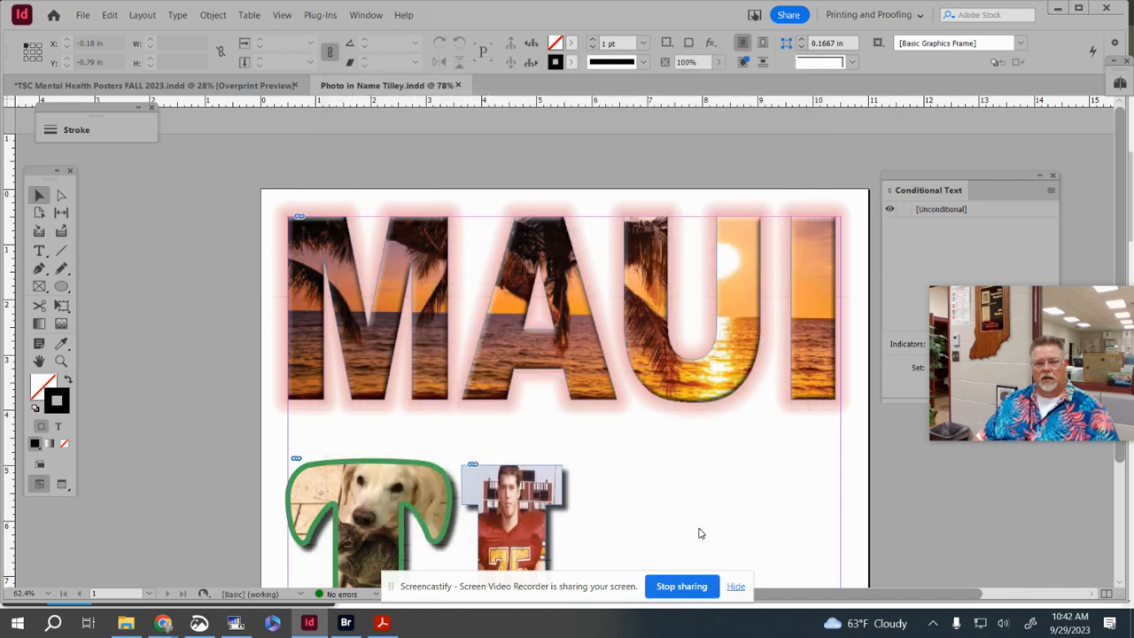